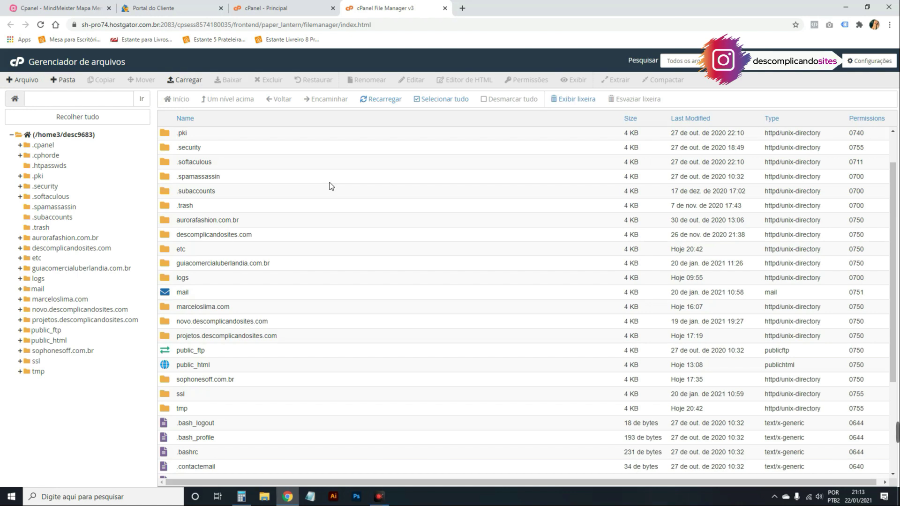
Return to the Customer Portal site list and close the leftover cPanel home tab.
scroll(323, 181, "up", 1)
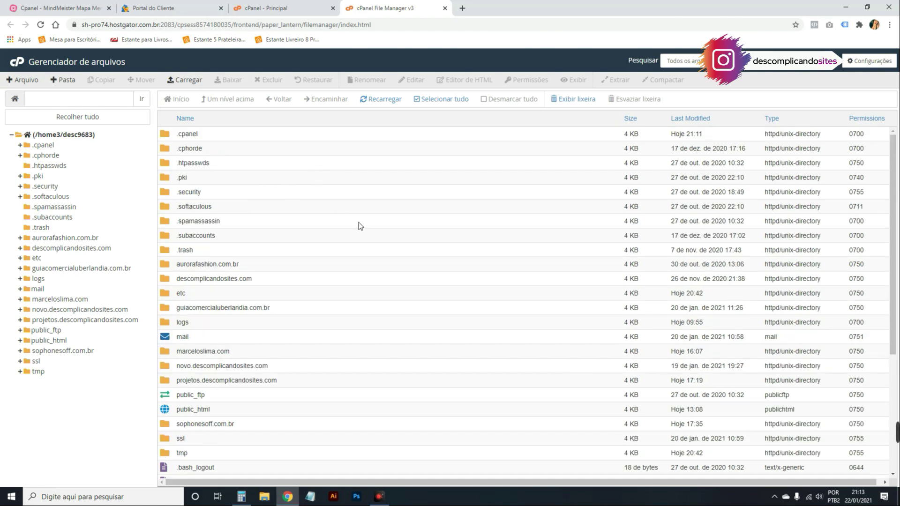
scroll(212, 147, "down", 2)
scroll(209, 141, "down", 2)
left_click(192, 7)
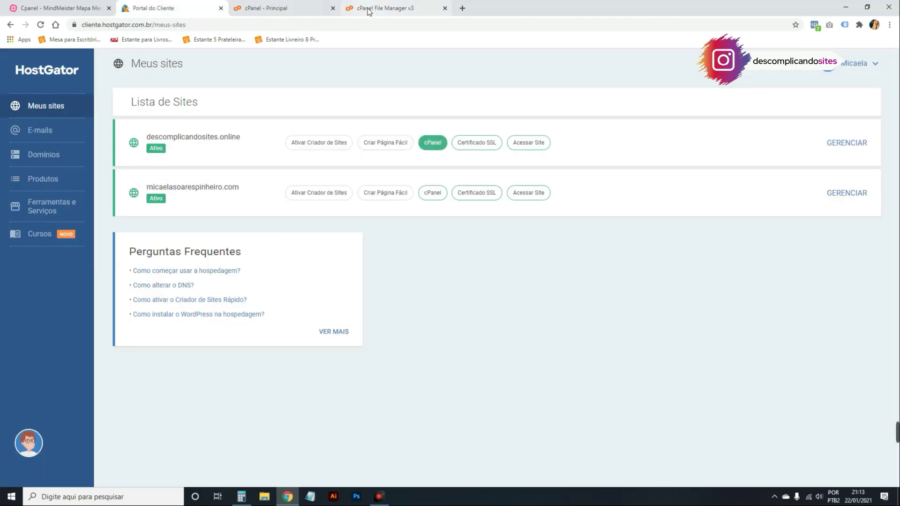
left_click(333, 8)
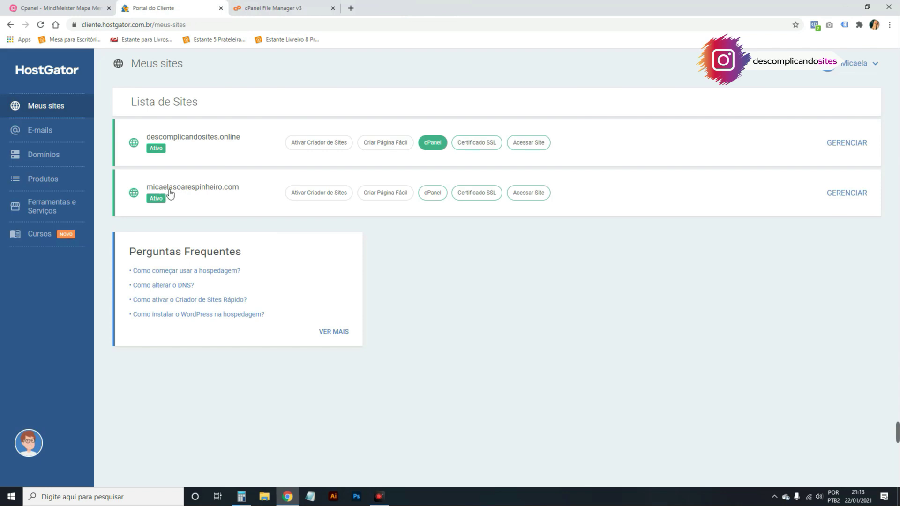
Copy the second site's domain and load it in a new private window.
left_click_drag(243, 185, 146, 188)
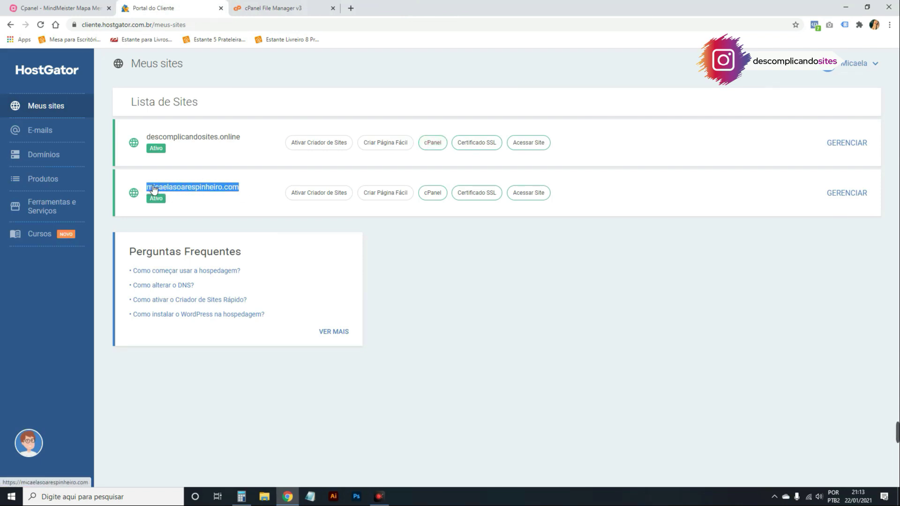
key("ctrl+c")
key("ctrl+shift+n")
key("ctrl+v")
key("Return")
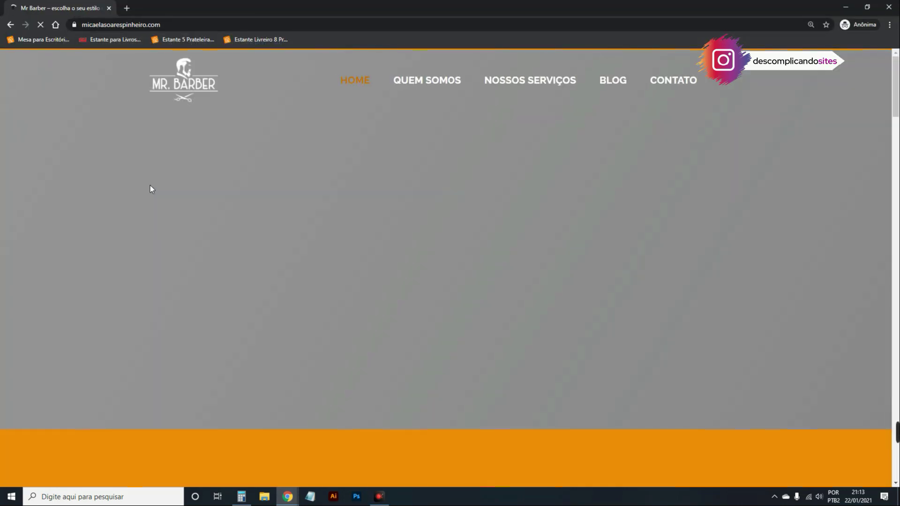
Scroll through the Mr. Barber homepage, then close the private window.
scroll(806, 187, "down", 15)
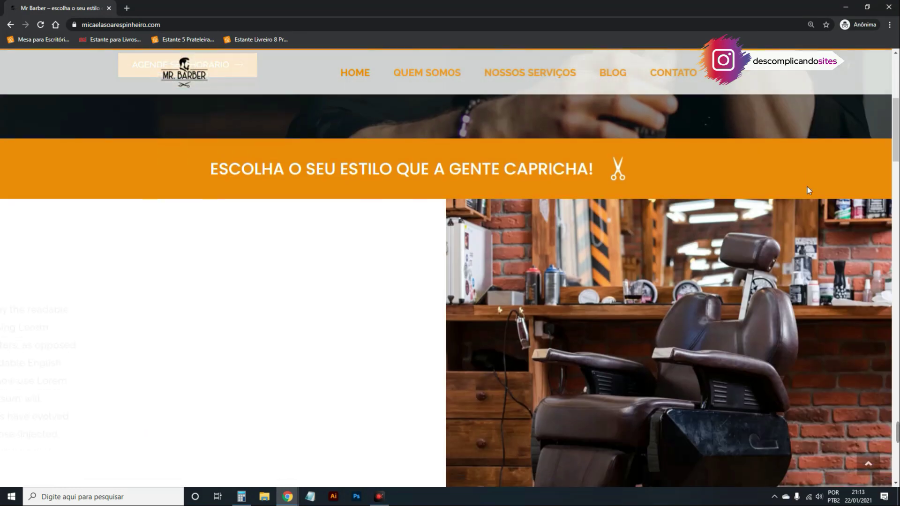
scroll(804, 192, "down", 15)
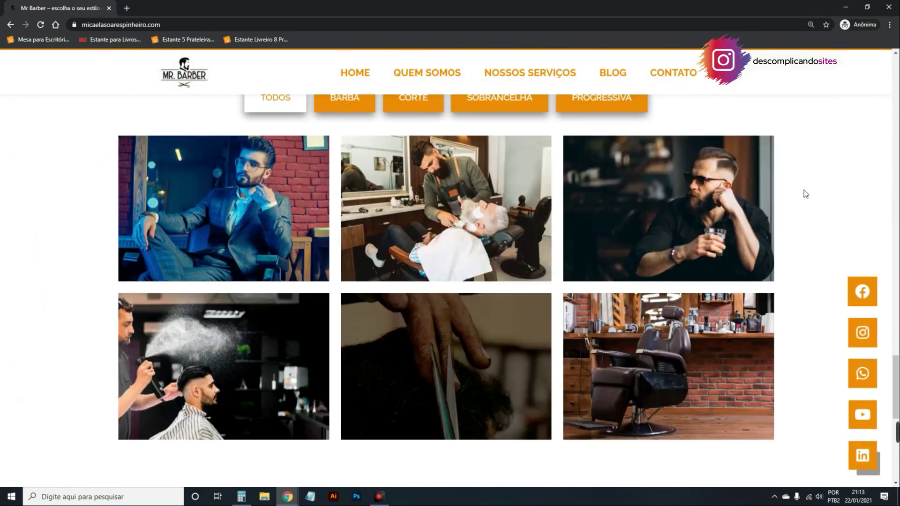
scroll(806, 213, "up", 20)
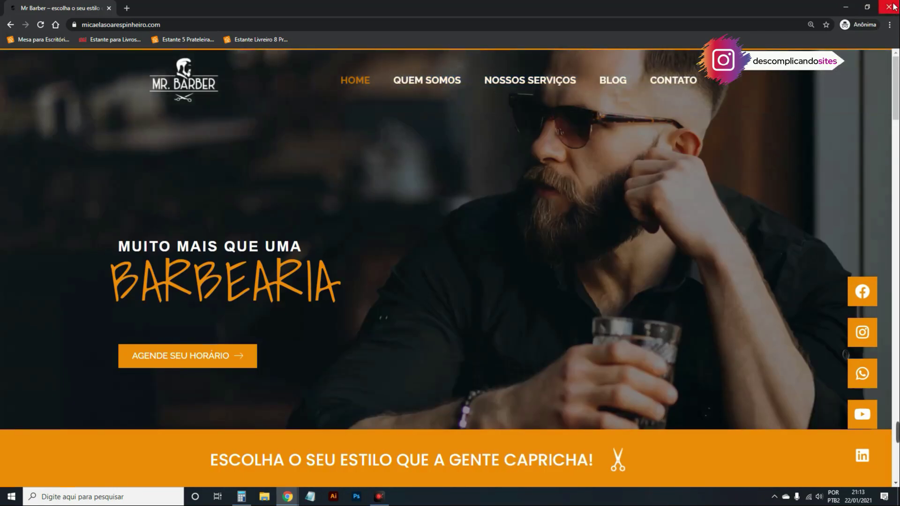
left_click(888, 7)
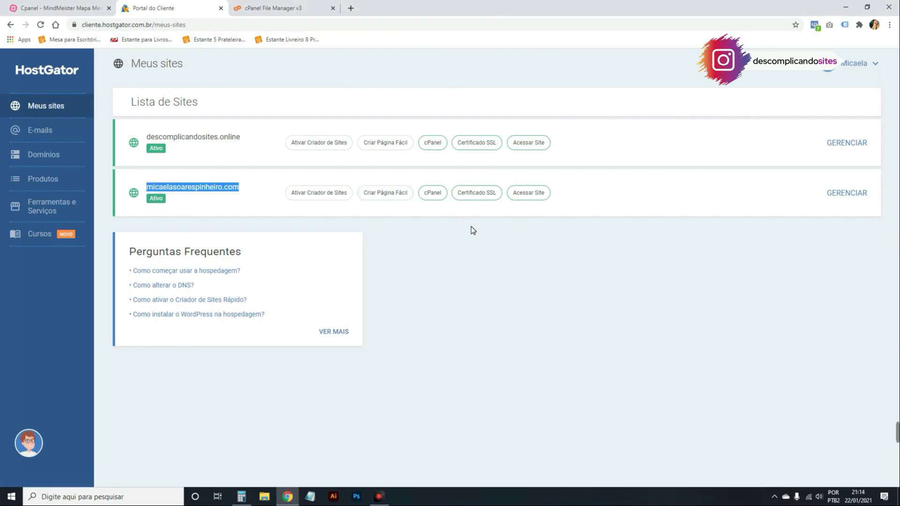
Open the second site's cPanel File Manager and enter public_html, cancelling an accidental rename.
left_click(431, 193)
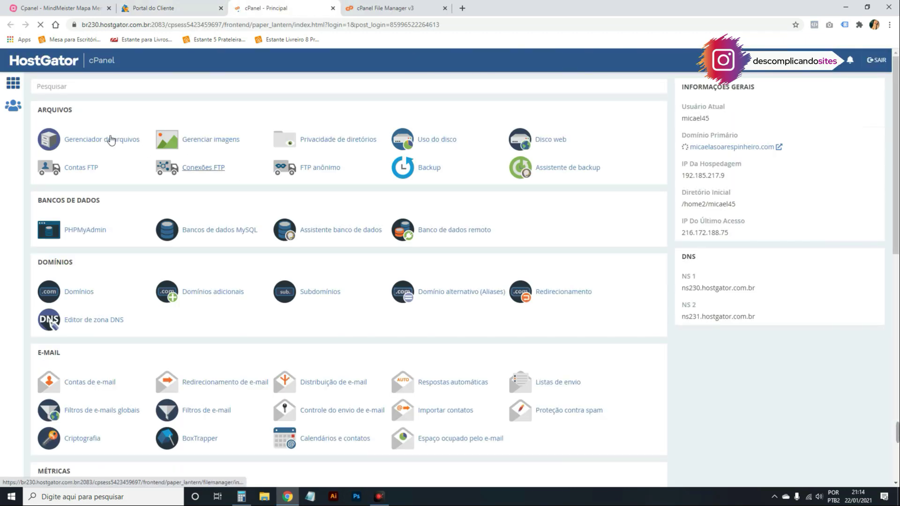
left_click(113, 140)
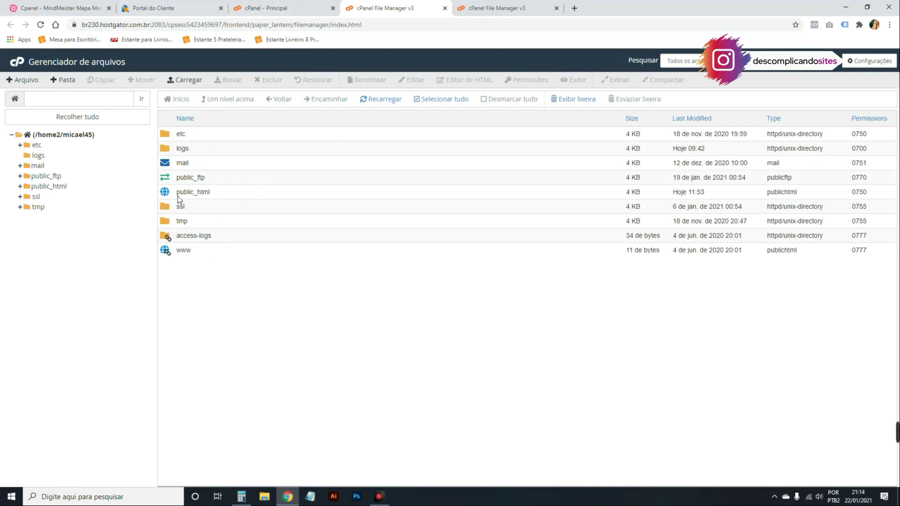
left_click(191, 196)
left_click(228, 271)
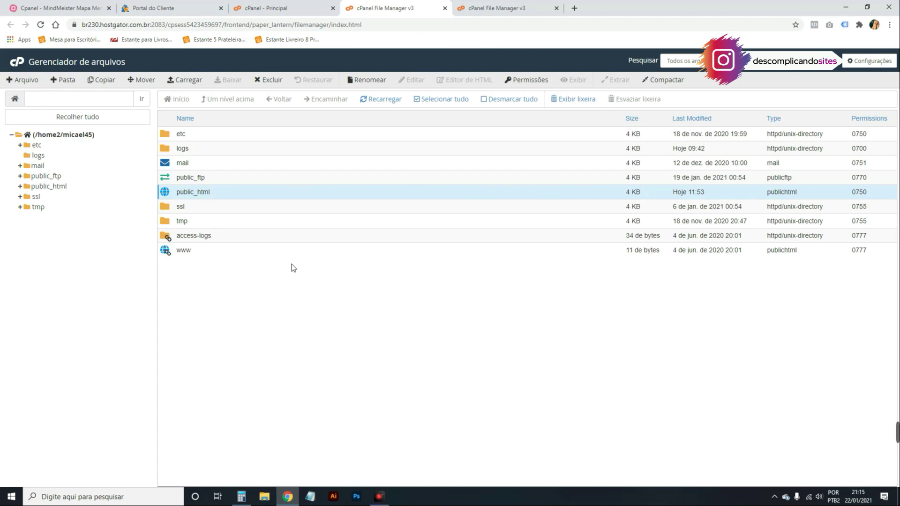
double_click(221, 193)
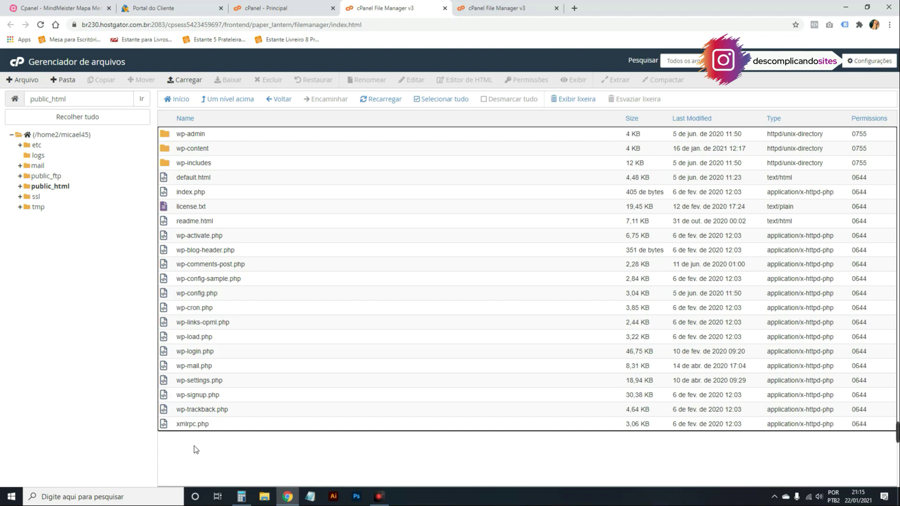
double_click(208, 134)
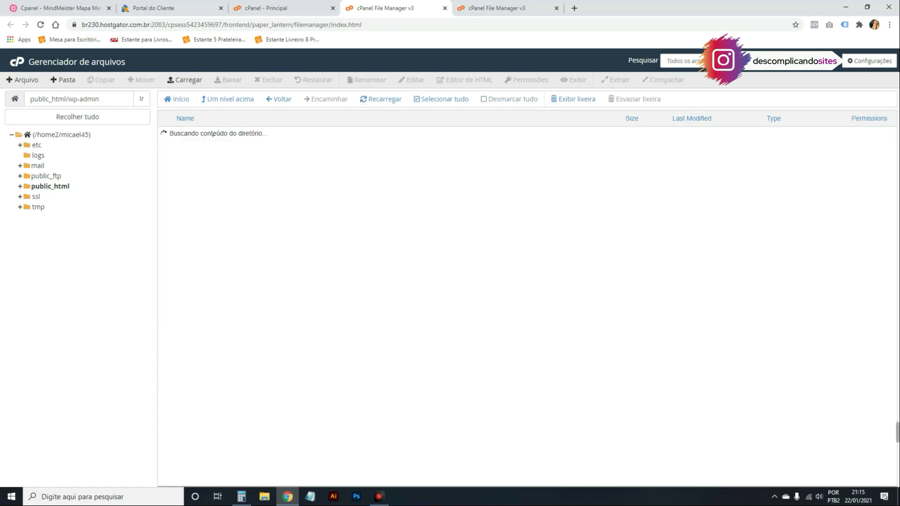
scroll(220, 165, "down", 3)
scroll(202, 134, "up", 3)
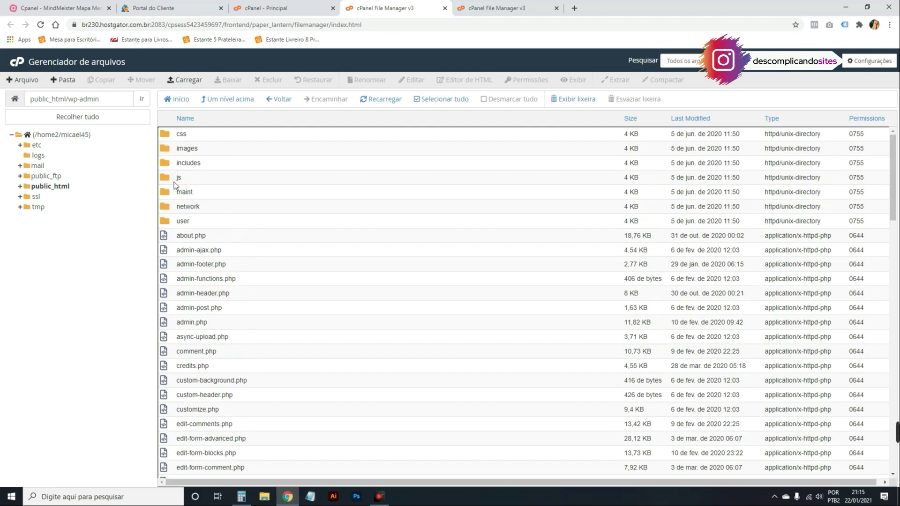
scroll(203, 221, "down", 15)
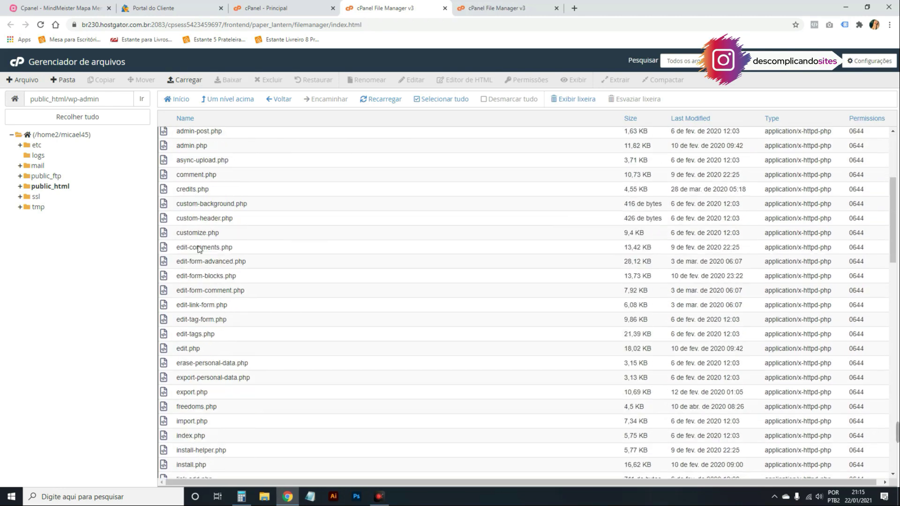
scroll(197, 322, "up", 15)
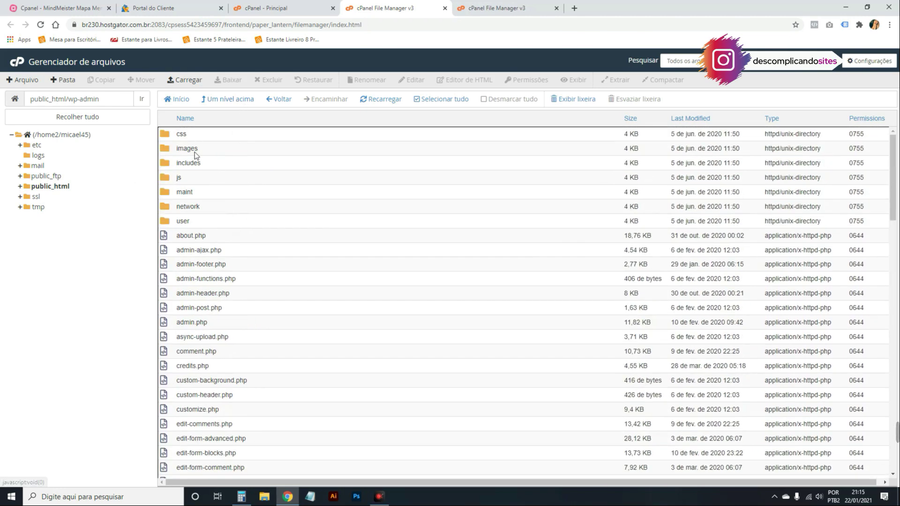
left_click(238, 101)
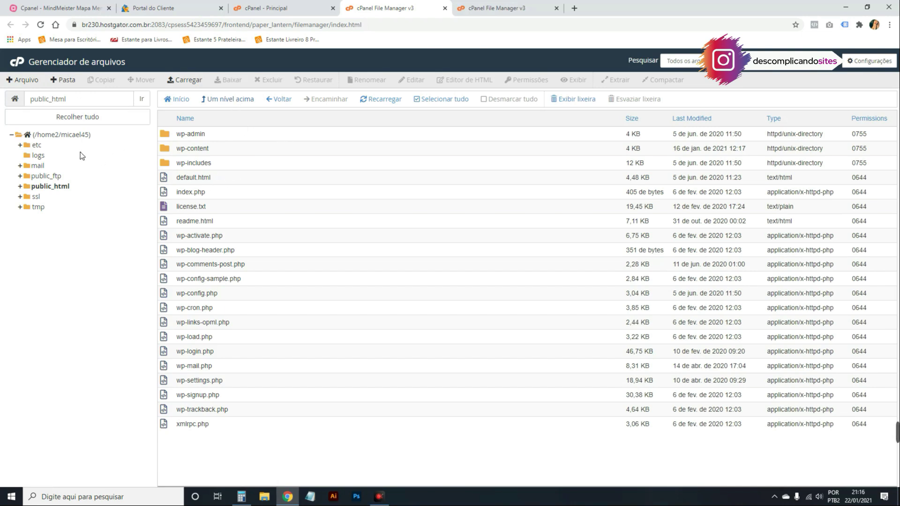
Browse wp-content/uploads, then climb back up to the account's home folder.
double_click(215, 148)
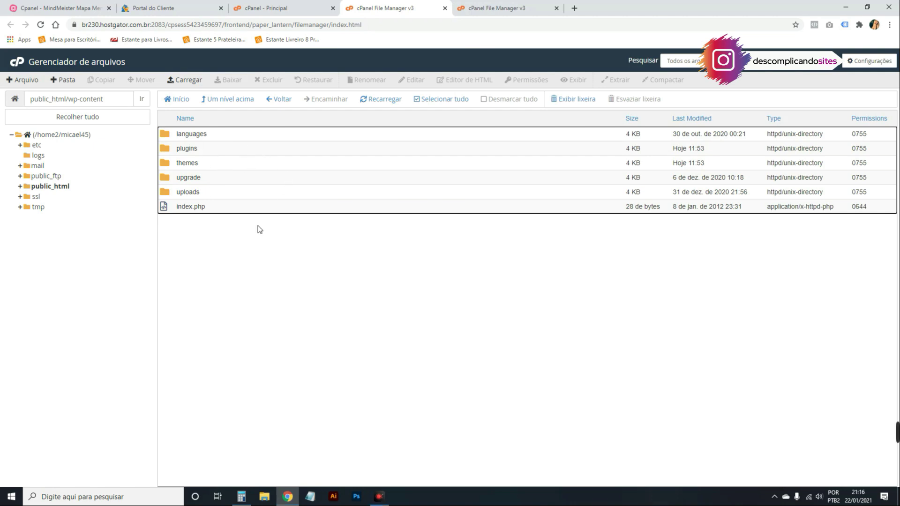
double_click(210, 190)
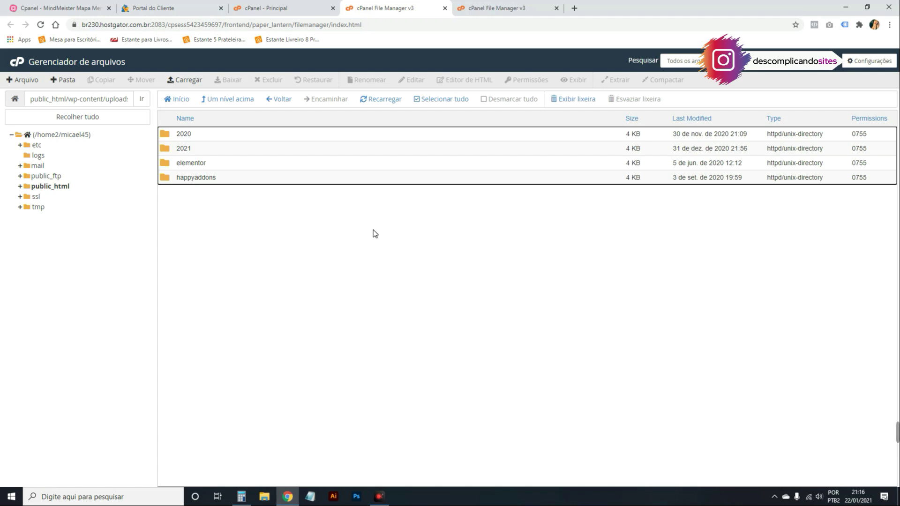
left_click(227, 98)
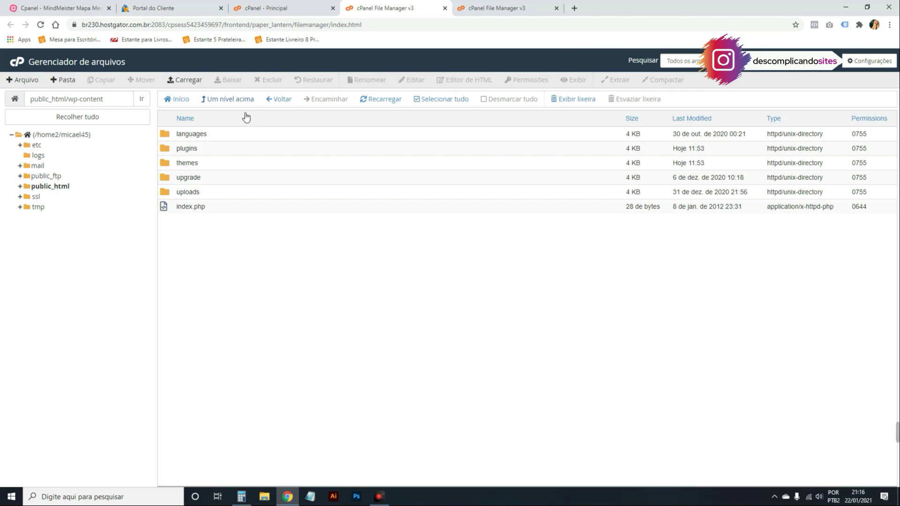
left_click(235, 103)
Open public_html/wp-content/plugins to view the installed plugin folders.
double_click(224, 192)
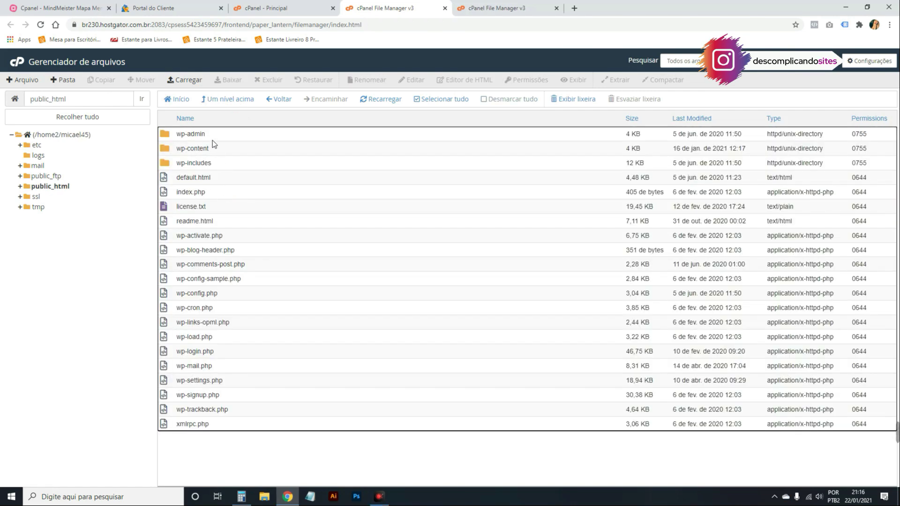
double_click(215, 148)
left_click(211, 148)
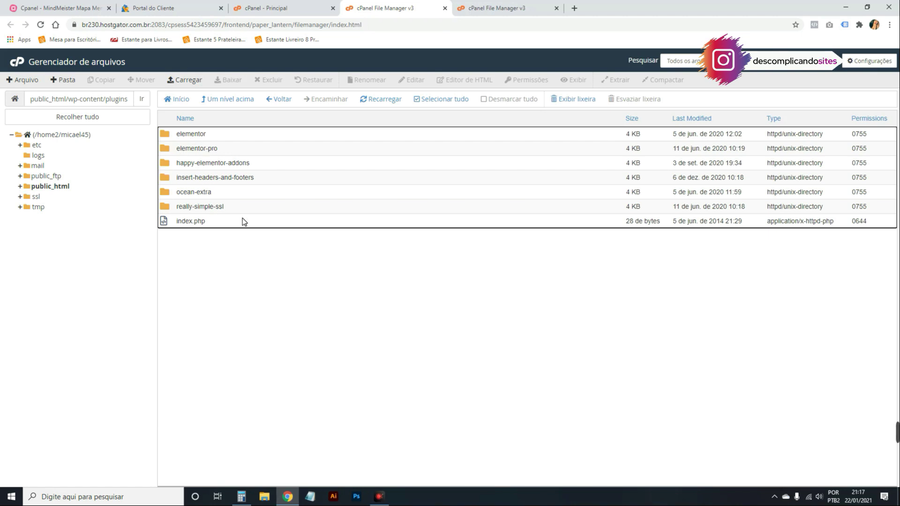
Check the actions menu for the elementor plugin folder without choosing anything.
left_click(305, 133)
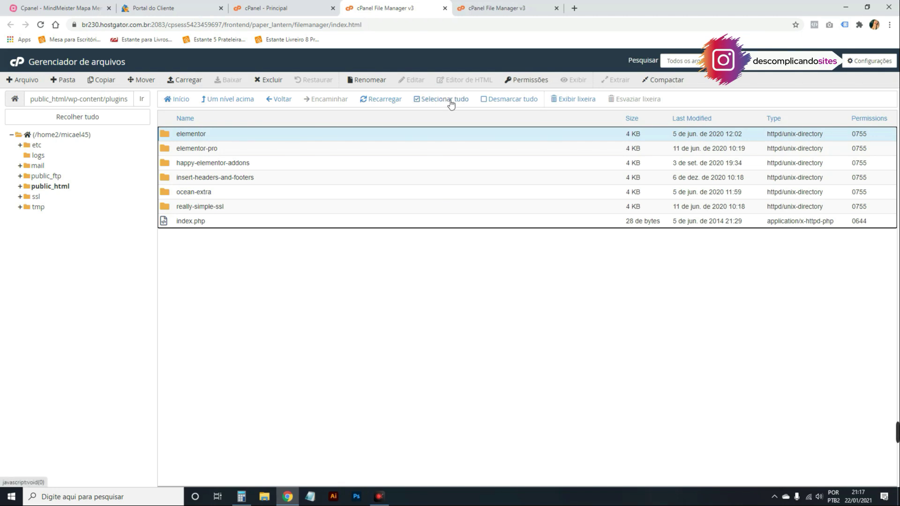
right_click(208, 136)
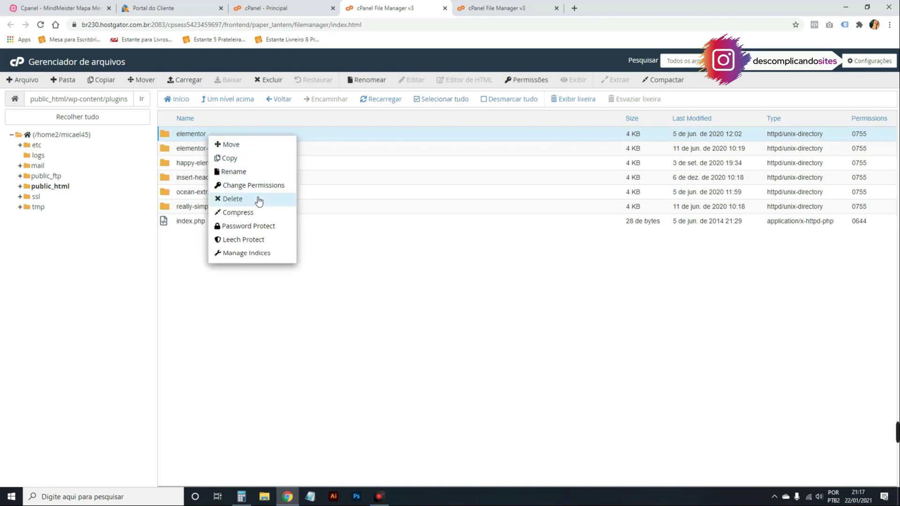
left_click(437, 241)
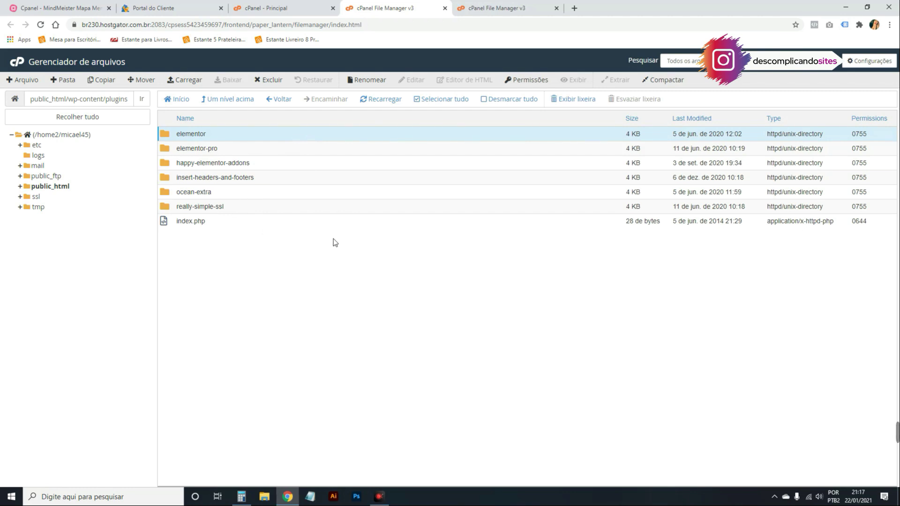
Look inside the themes folder, then go up to the account's home directory.
left_click(251, 99)
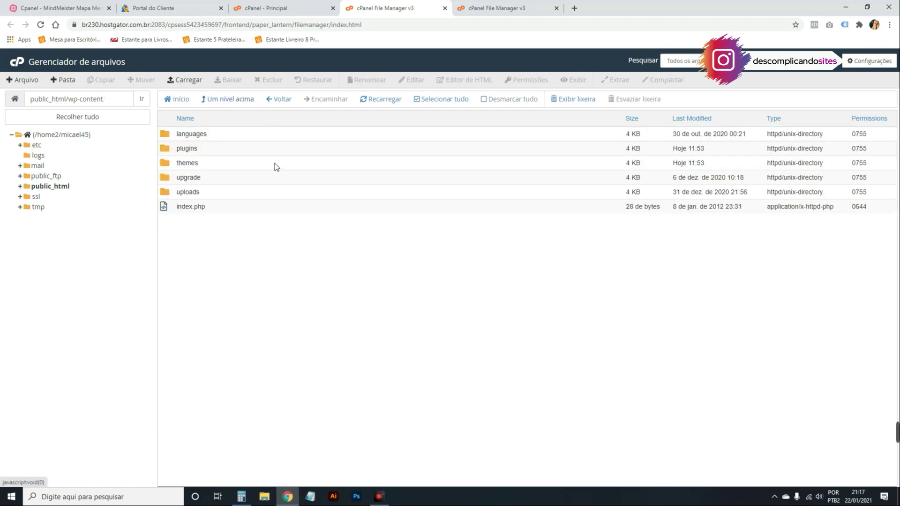
double_click(213, 165)
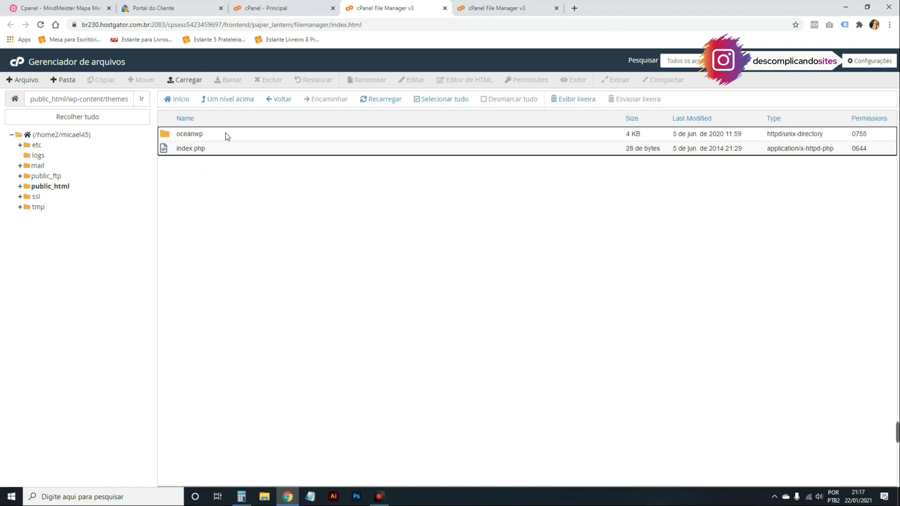
left_click(234, 99)
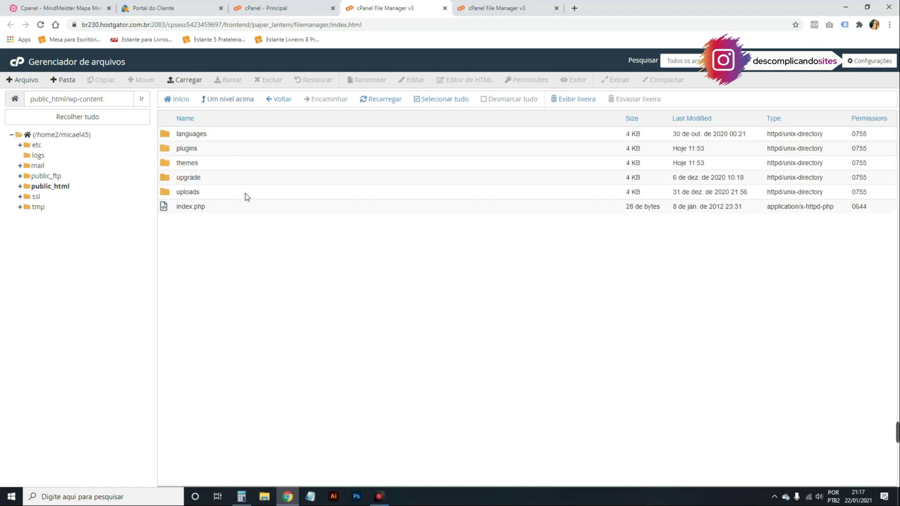
left_click(231, 100)
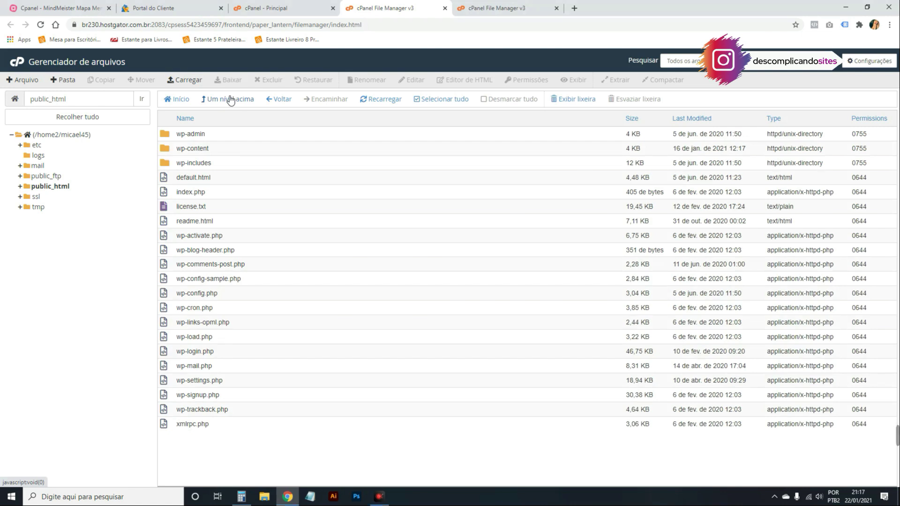
left_click(230, 100)
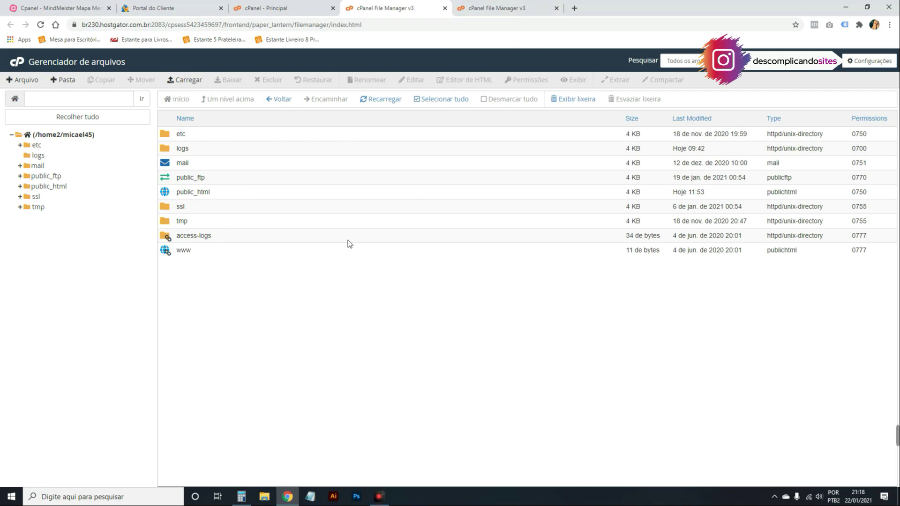
Open public_html in the other account's File Manager, then select descomplicandosites.online in the site list.
left_click(536, 12)
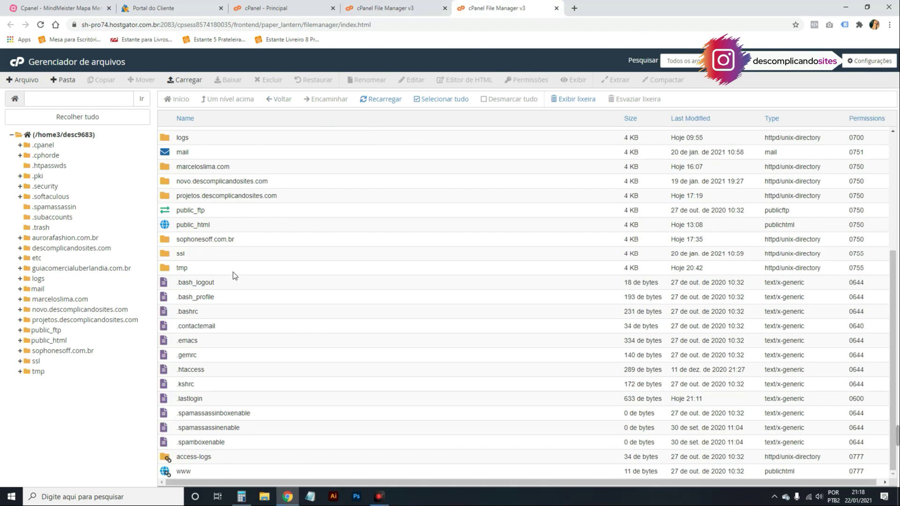
left_click(201, 225)
double_click(289, 226)
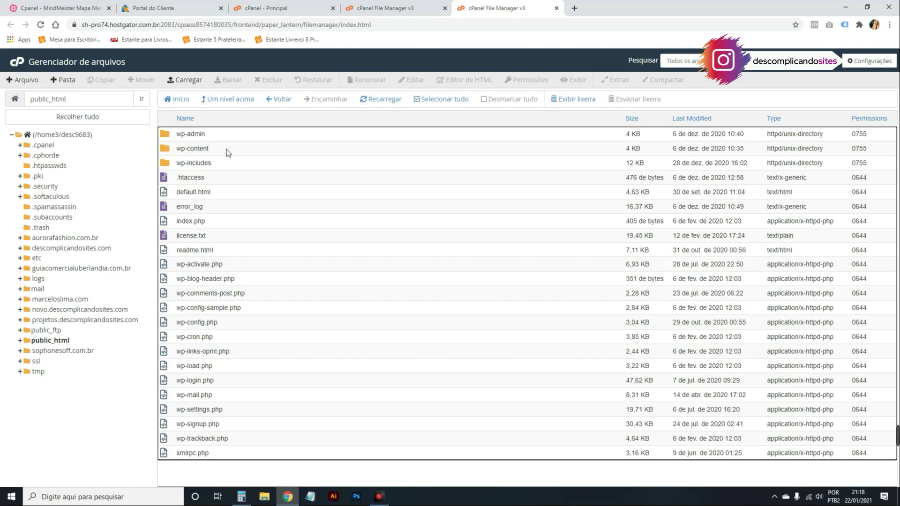
left_click(189, 9)
left_click_drag(239, 138, 155, 141)
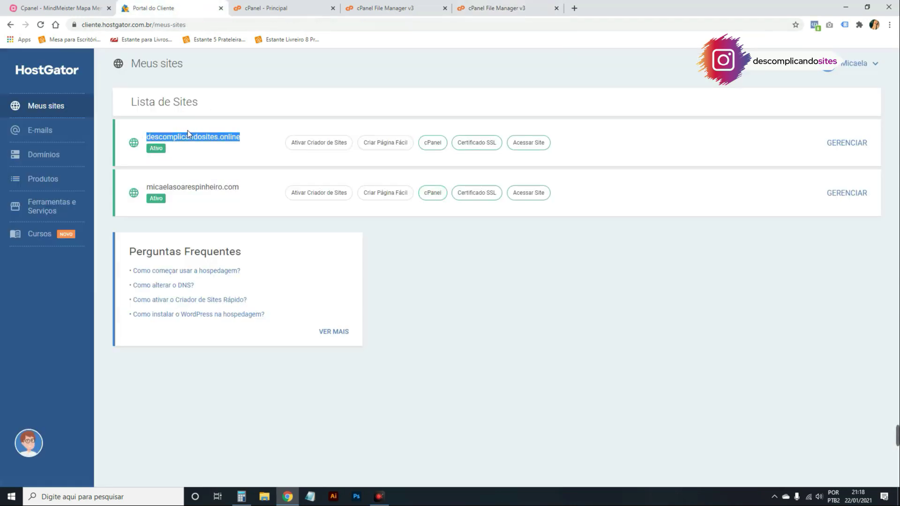
key("ctrl+c")
key("ctrl+shift+n")
key("ctrl+v")
key("Return")
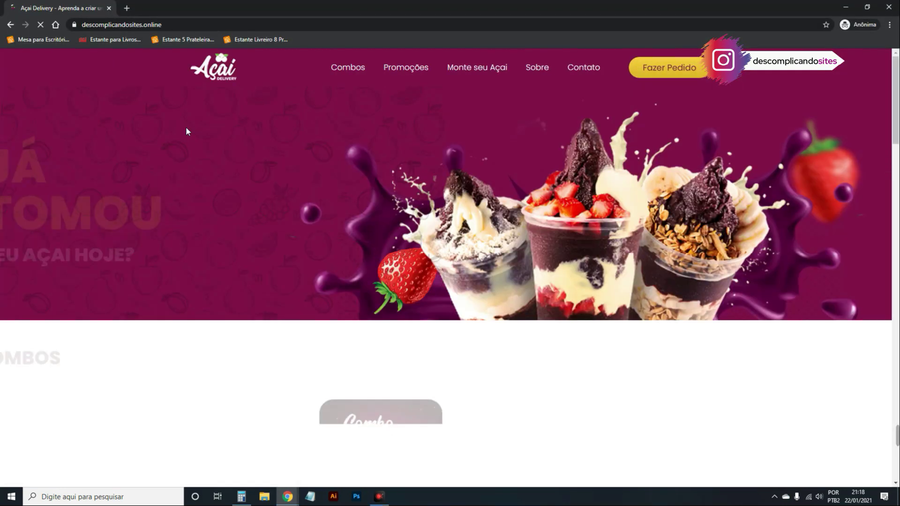
scroll(676, 215, "down", 15)
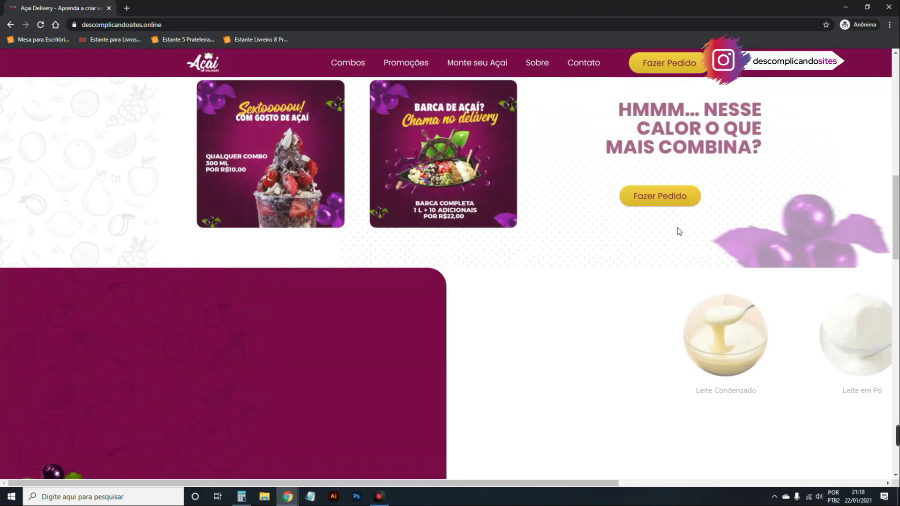
scroll(677, 233, "down", 20)
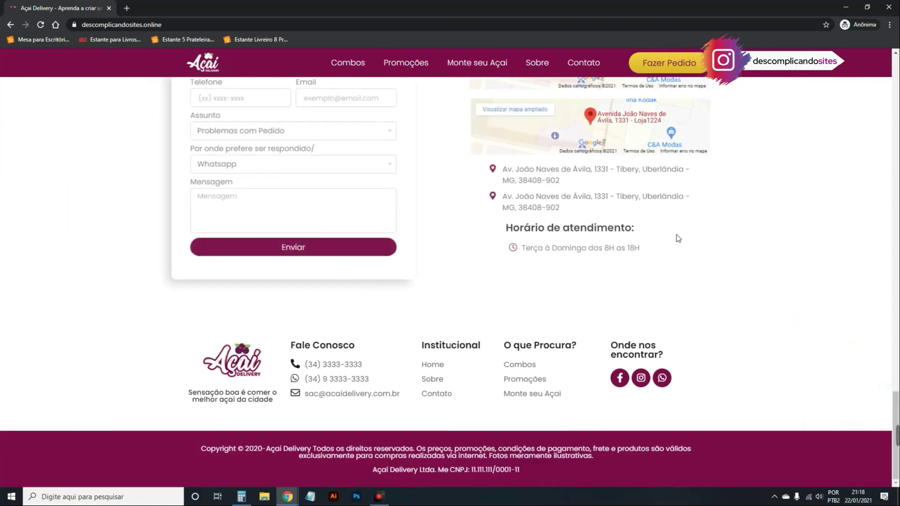
left_click(889, 7)
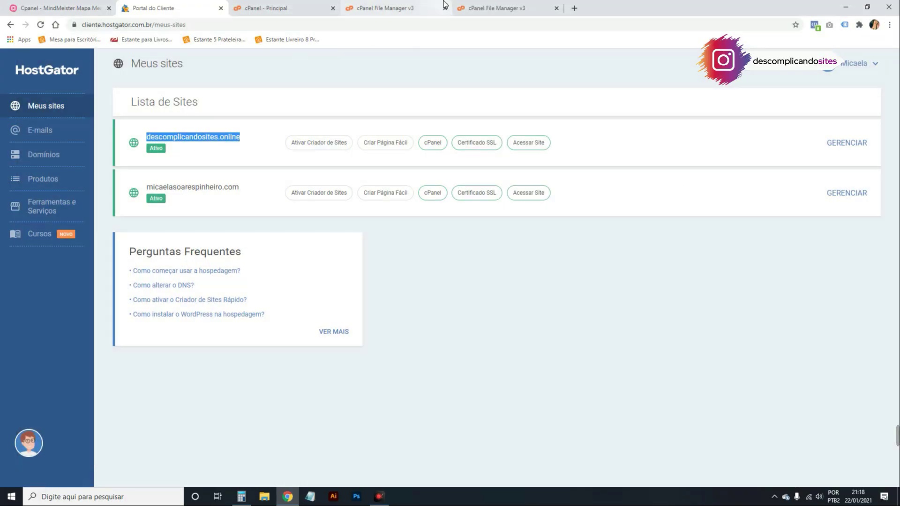
Close the first account's File Manager tab and return to the remaining file listing.
left_click(384, 8)
left_click(496, 8)
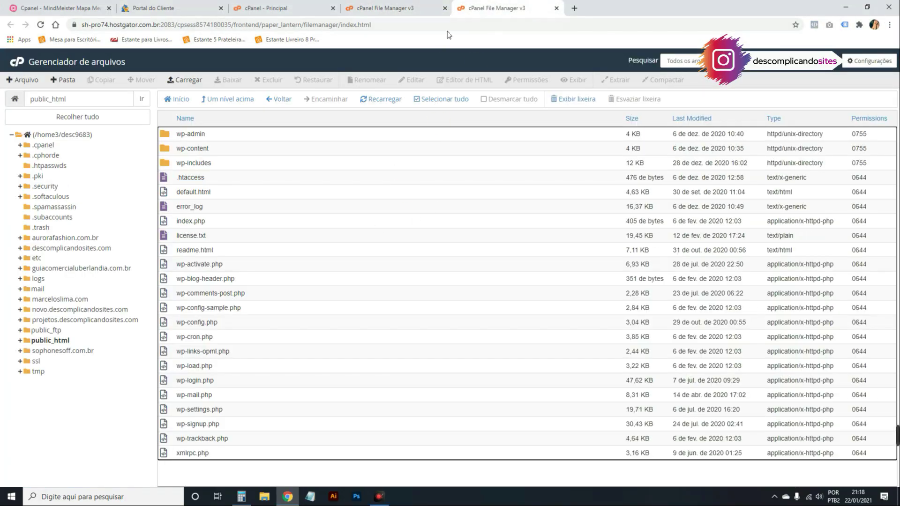
left_click(444, 8)
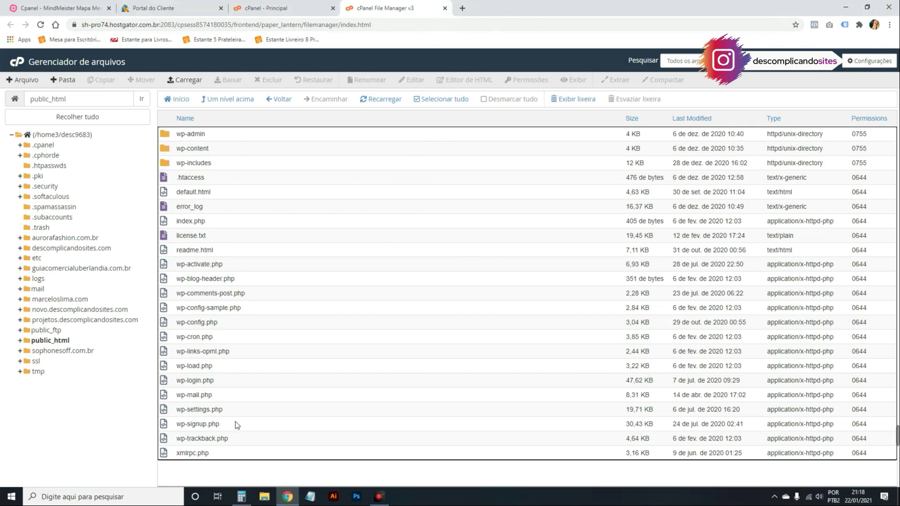
left_click(171, 8)
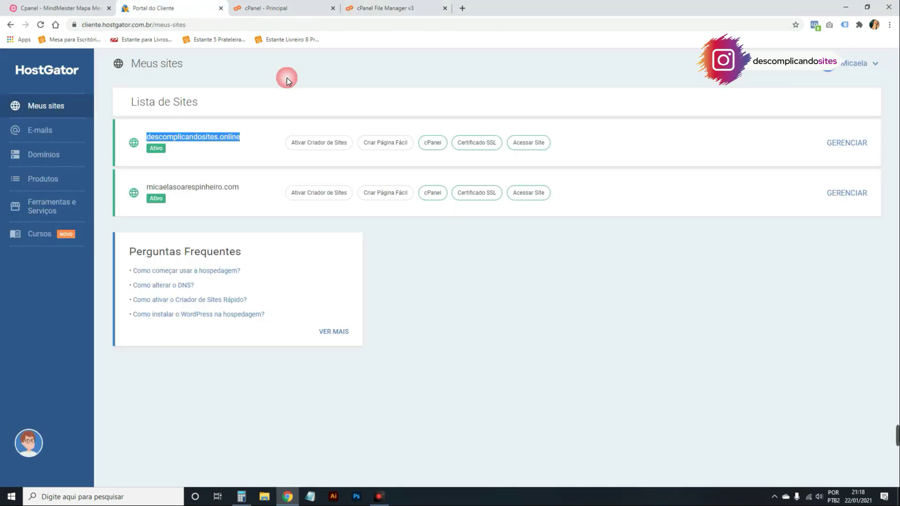
left_click(385, 8)
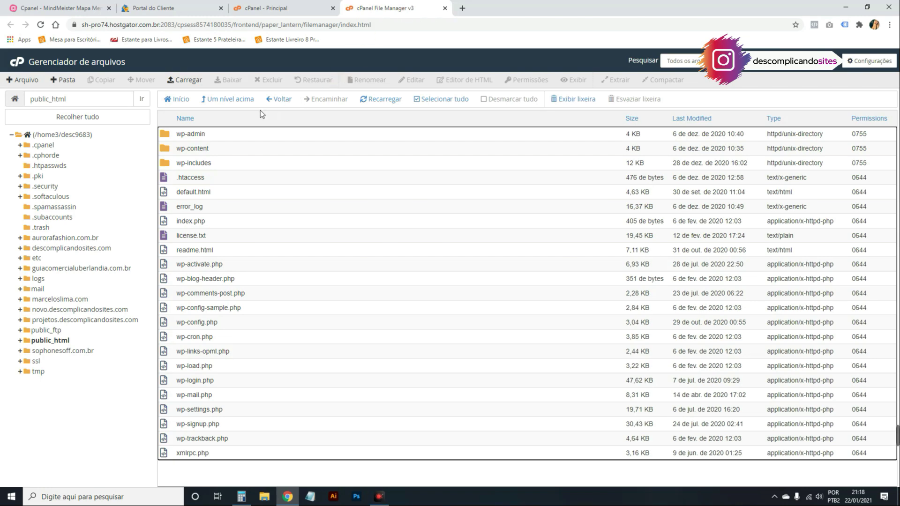
Open descomplicandosites.com, peek inside vochico, go back up, and open a private window.
left_click(235, 100)
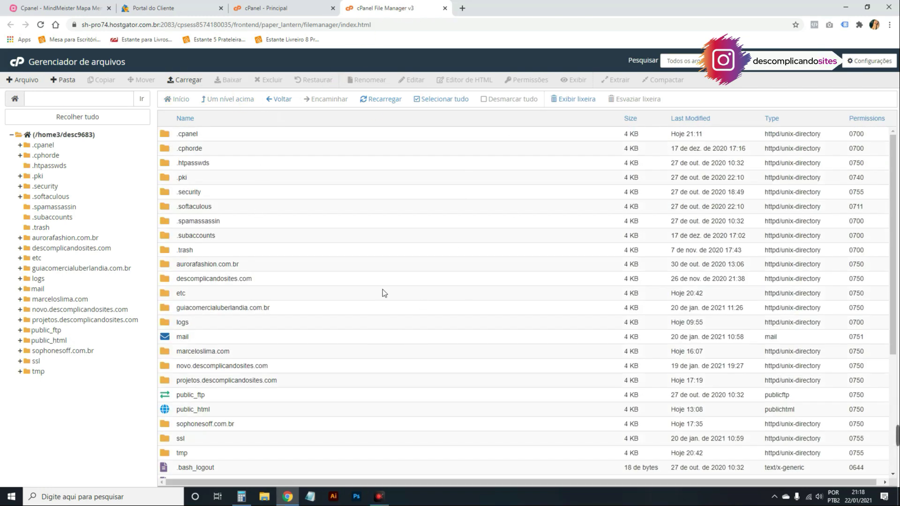
scroll(382, 288, "down", 1)
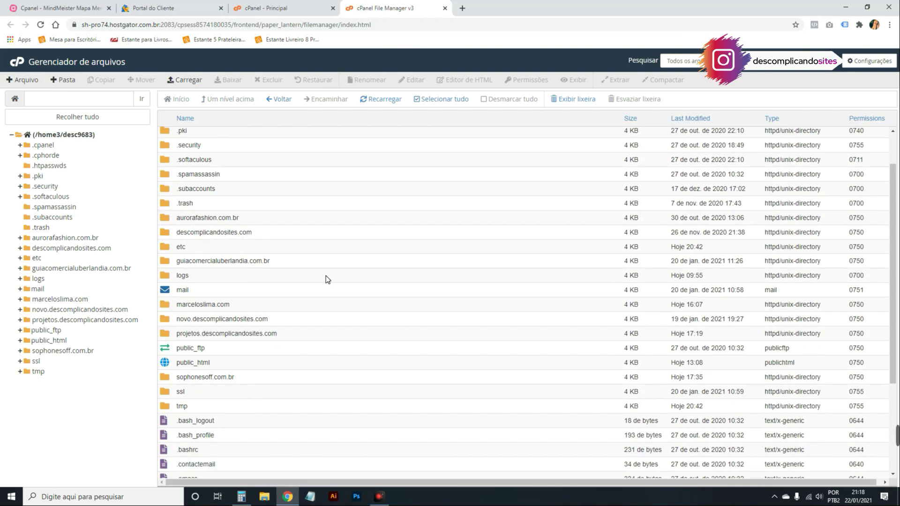
double_click(255, 231)
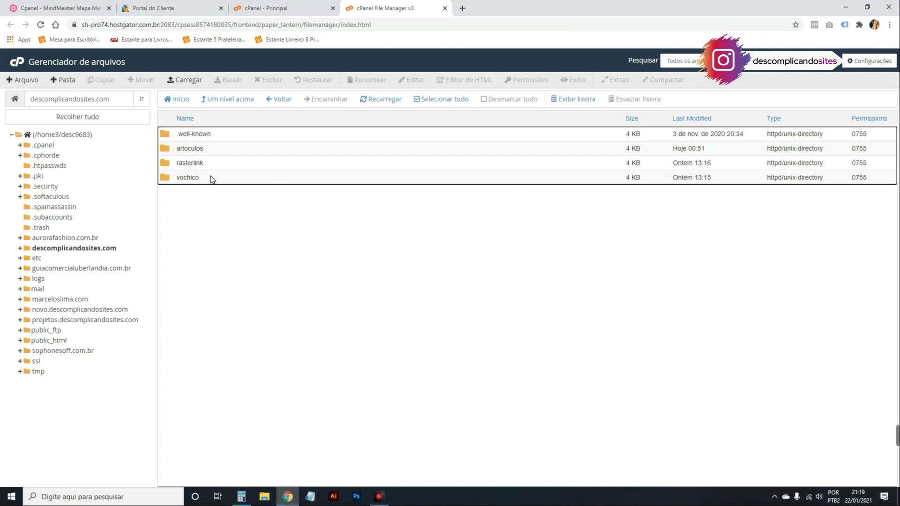
left_click(229, 176)
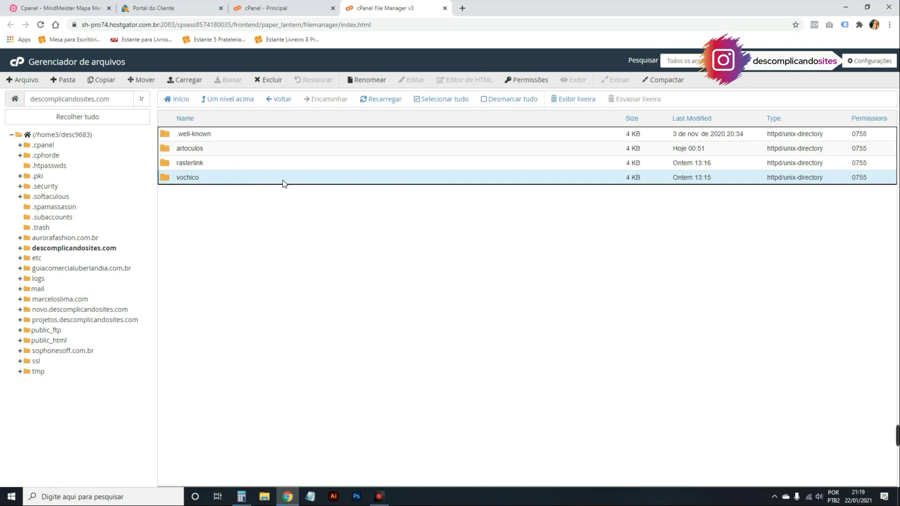
double_click(204, 178)
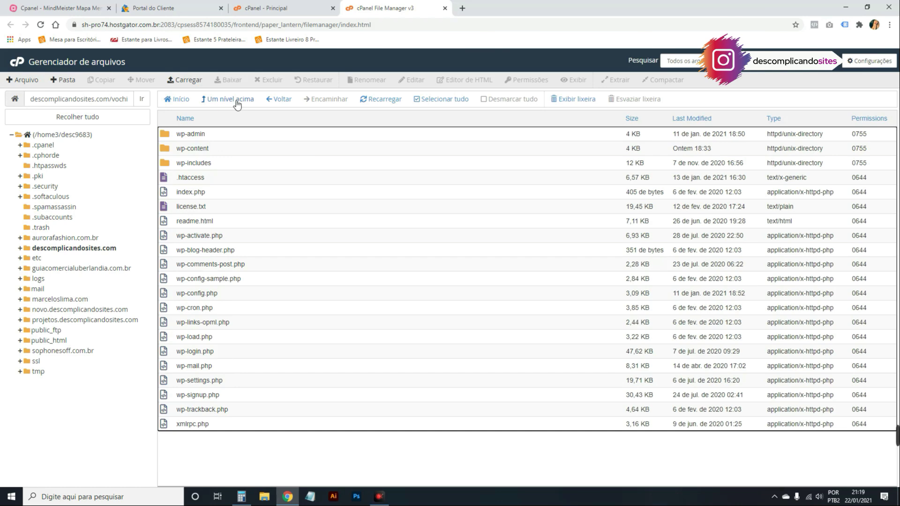
left_click(239, 100)
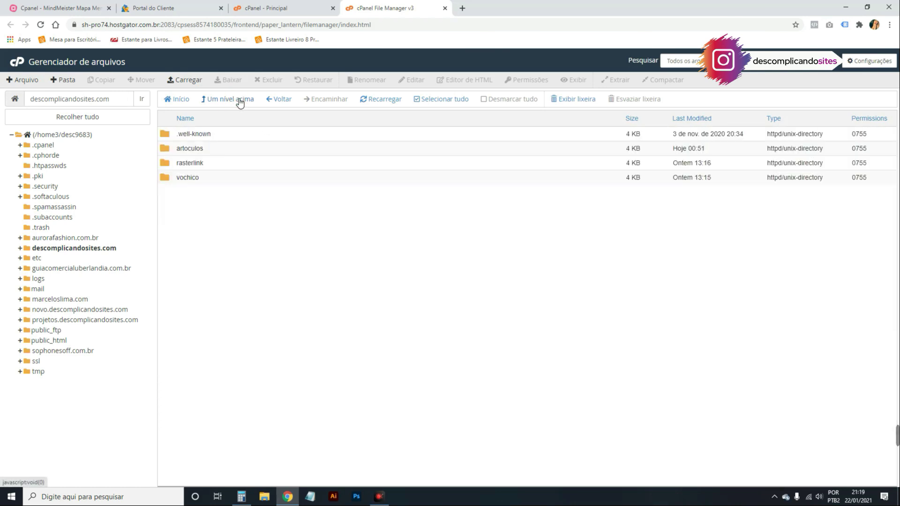
key("ctrl+shift+n")
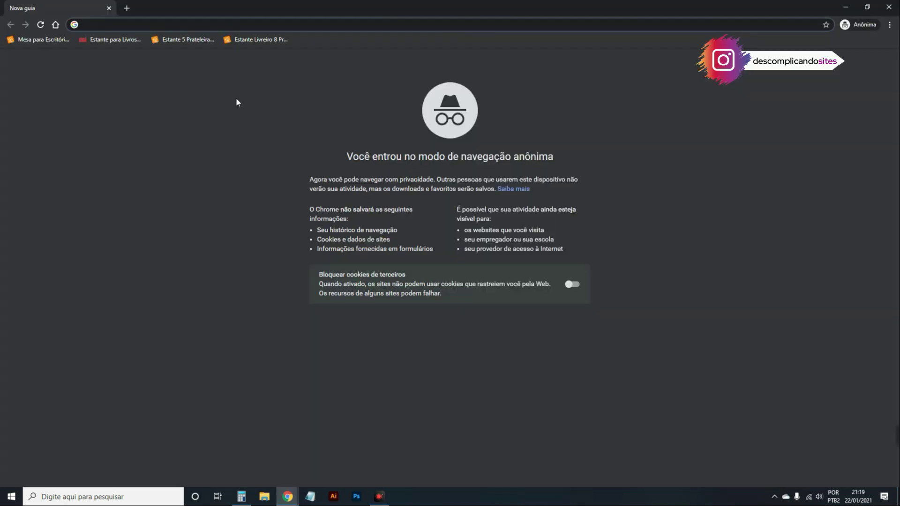
Load projetos.au to view the Home Imobiliária site and scroll through it.
type("projetos.au")
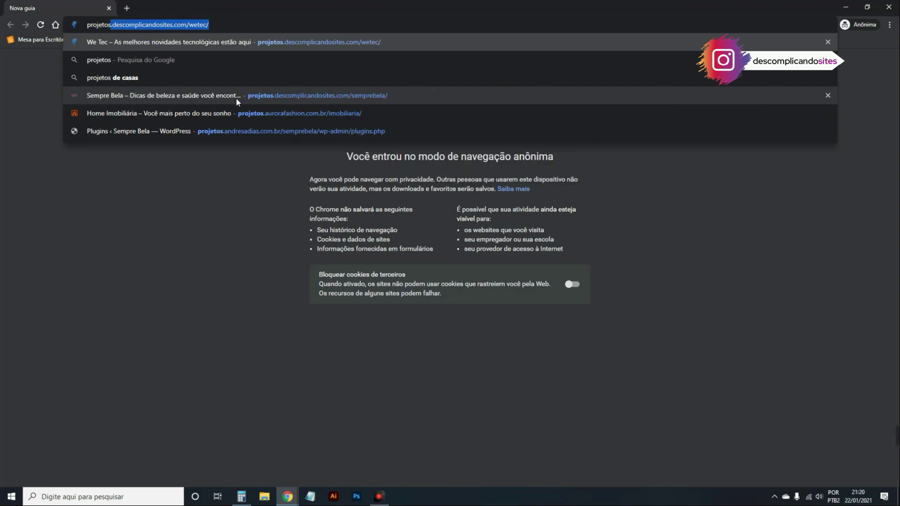
key("Return")
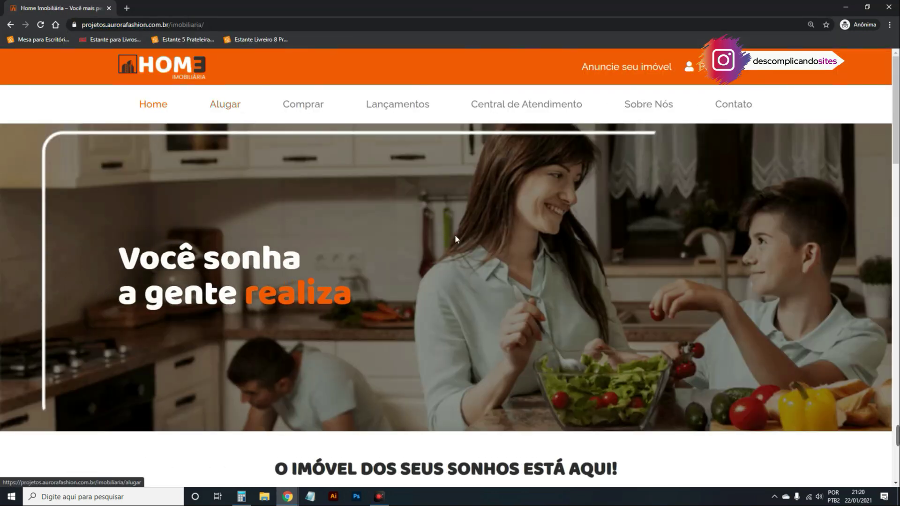
scroll(454, 234, "down", 4)
scroll(389, 250, "down", 5)
scroll(563, 197, "down", 7)
scroll(616, 216, "down", 12)
scroll(622, 206, "up", 20)
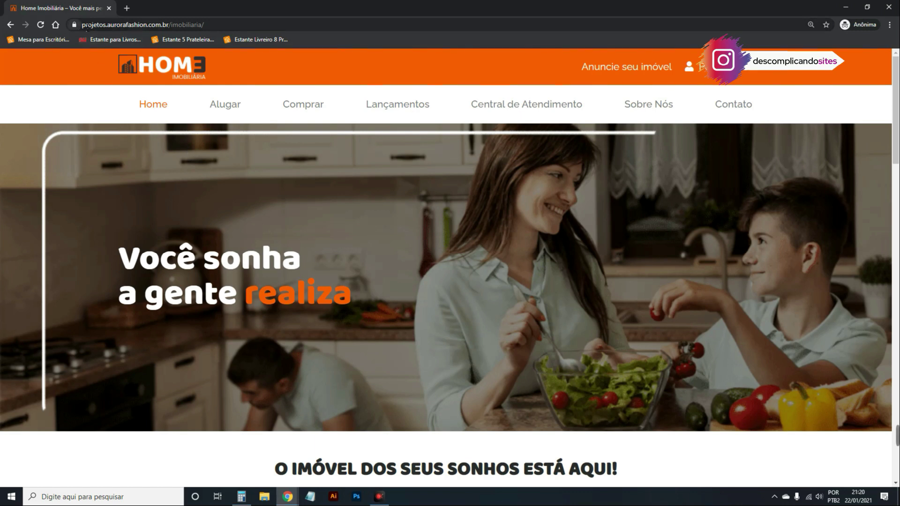
Edit the address to aurorafashion.com.br, browse the store, then close the private window.
left_click_drag(82, 25, 242, 24)
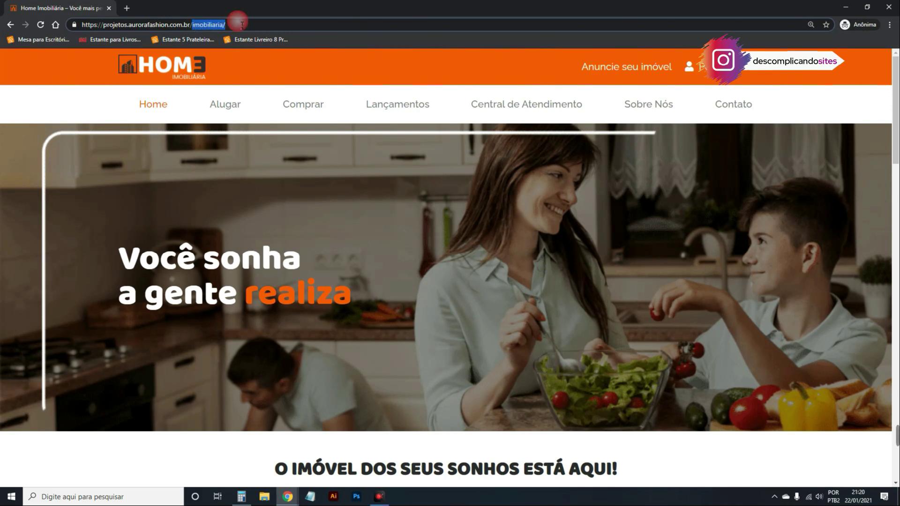
key("BackSpace")
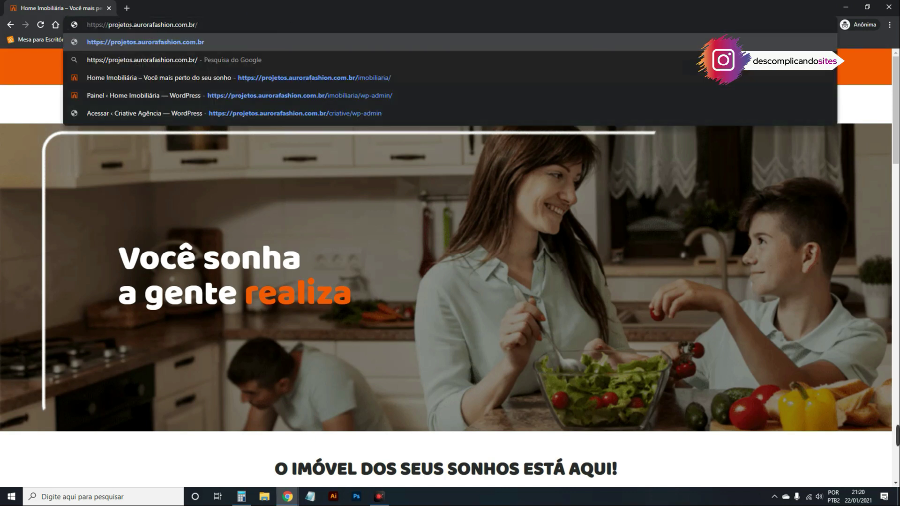
left_click_drag(134, 26, 111, 29)
key("BackSpace")
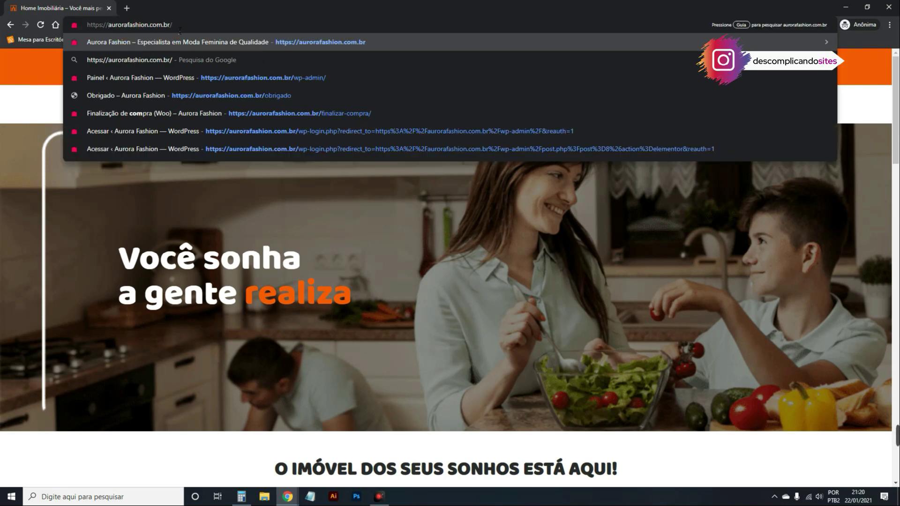
key("Return")
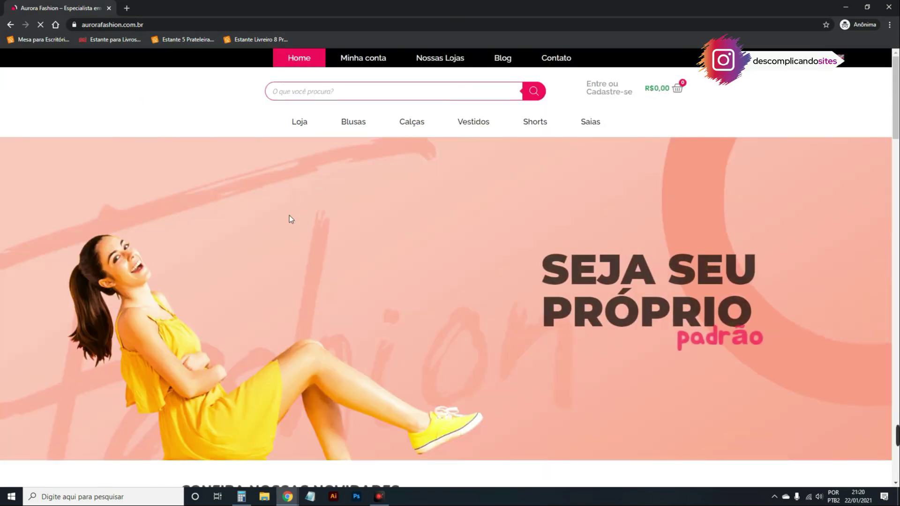
scroll(317, 189, "down", 12)
scroll(733, 196, "down", 10)
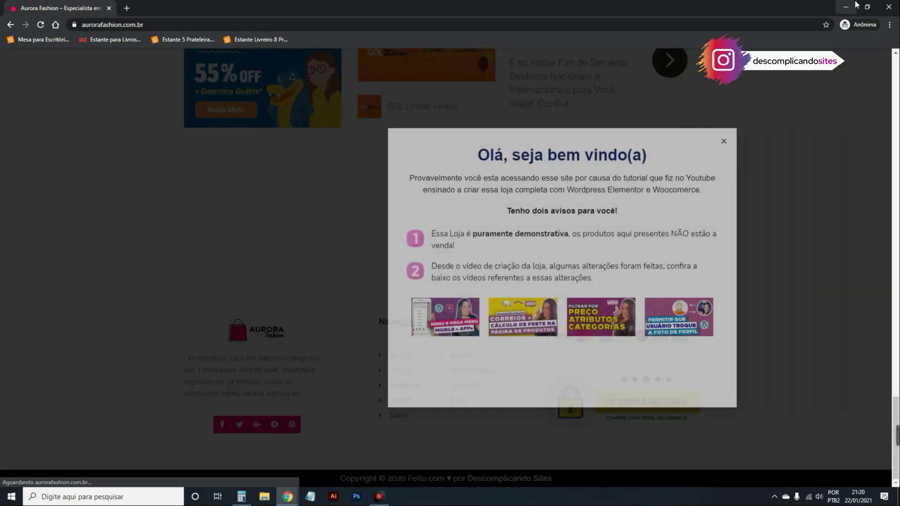
left_click(854, 6)
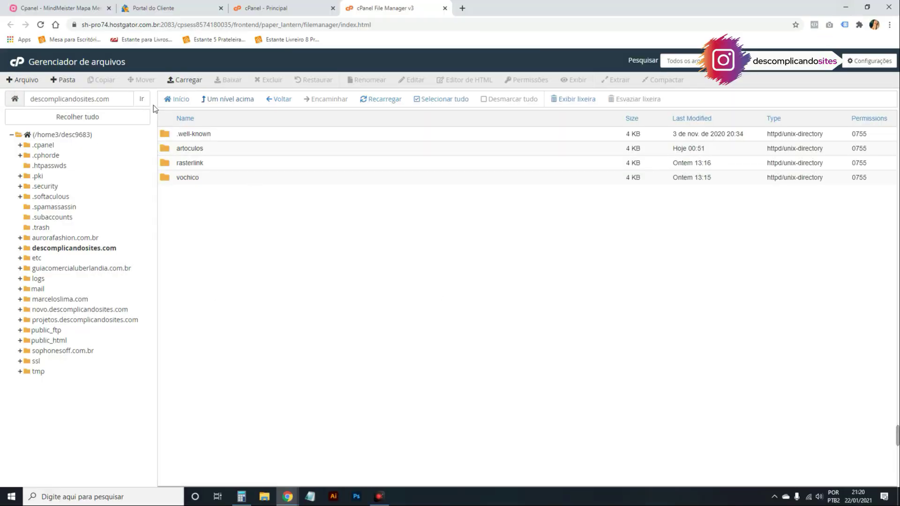
Go up to the home directory and scroll through its domain folders and dotfiles.
left_click(233, 97)
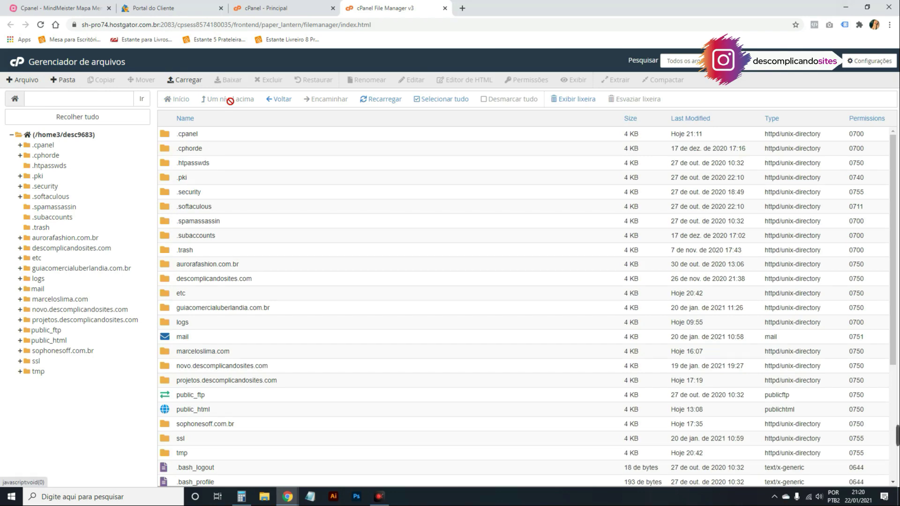
scroll(337, 256, "down", 2)
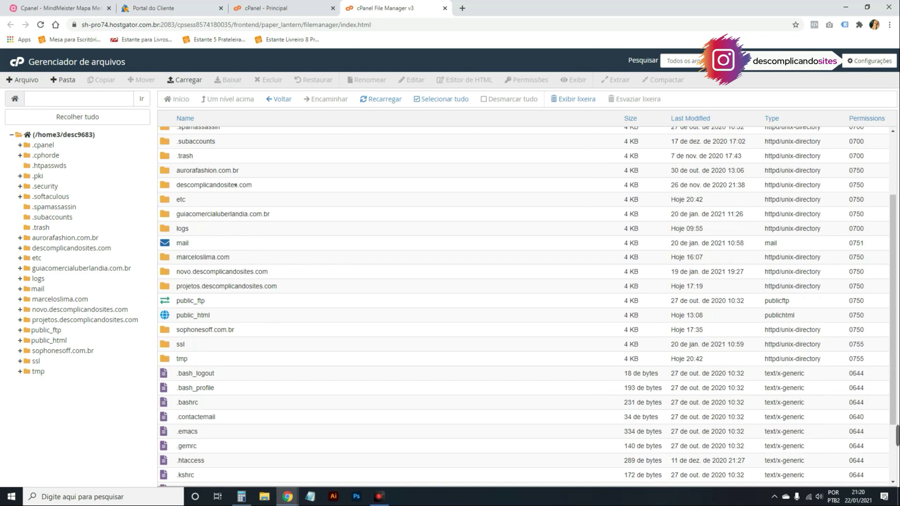
scroll(230, 184, "down", 1)
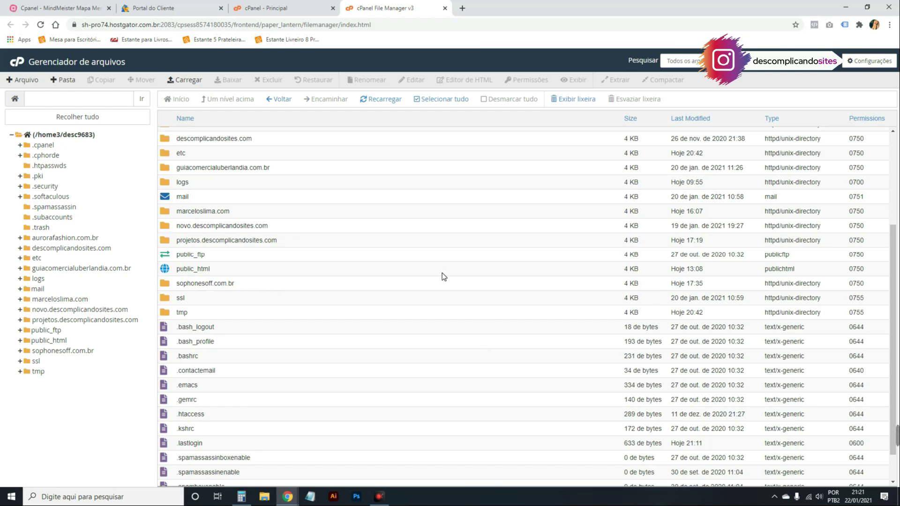
scroll(296, 271, "up", 3)
scroll(264, 178, "down", 4)
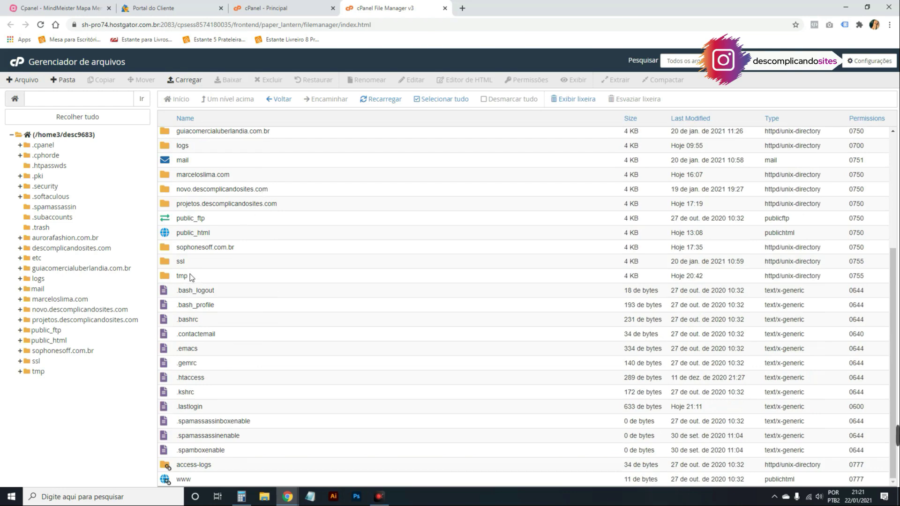
Open sophonesoff.com.br, inspect wp-content/plugins, then return to the site's root folder.
double_click(255, 248)
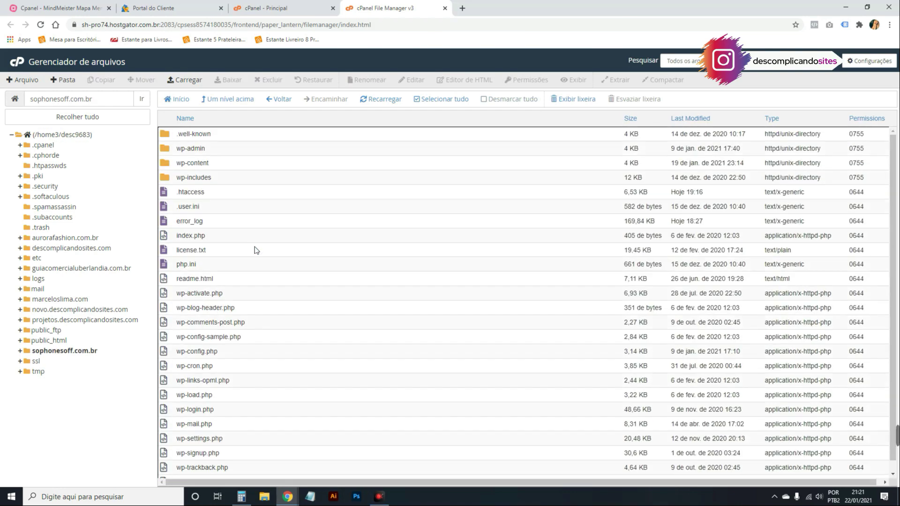
scroll(214, 145, "down", 2)
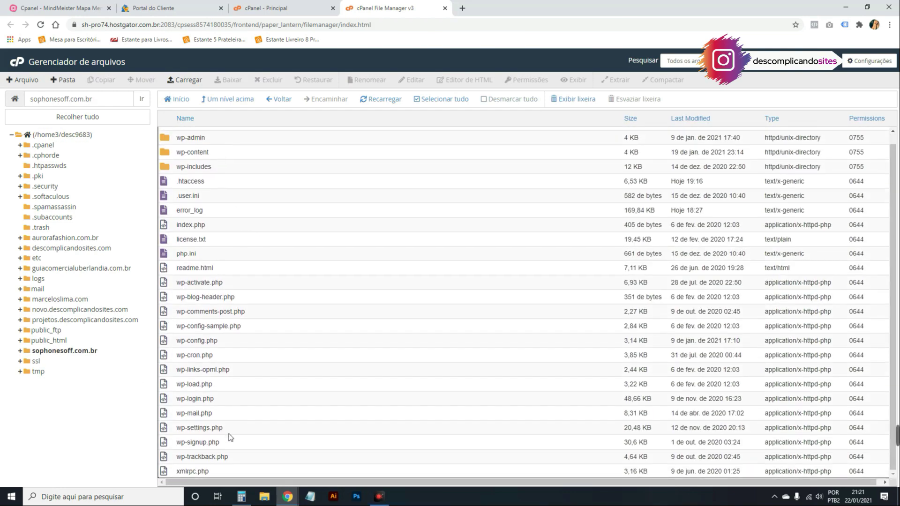
scroll(214, 445, "up", 2)
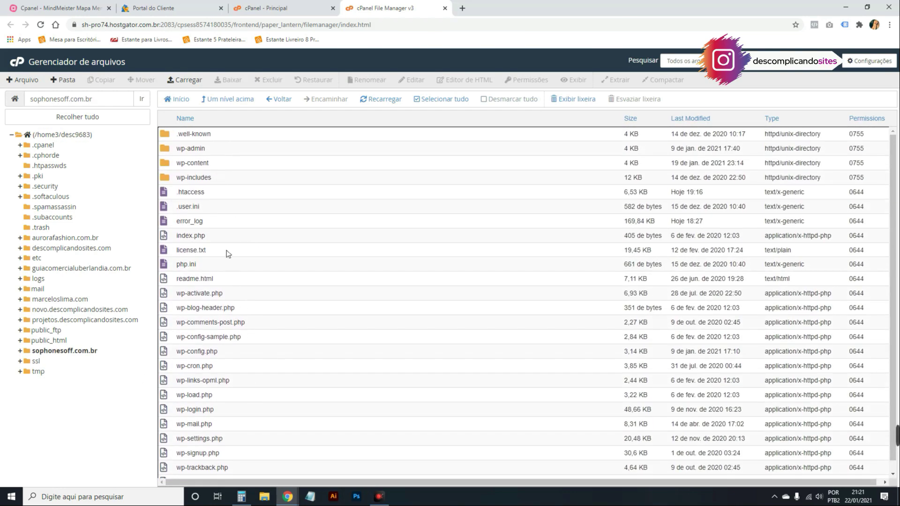
double_click(229, 164)
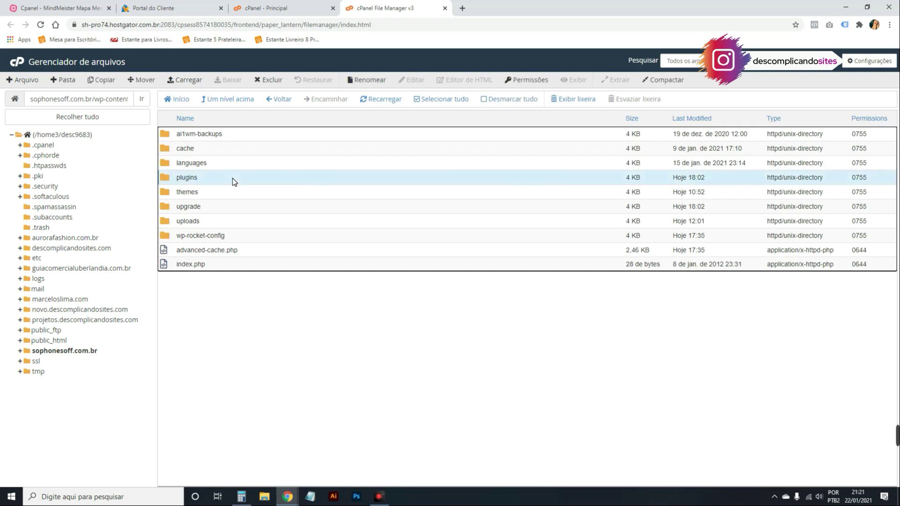
double_click(233, 178)
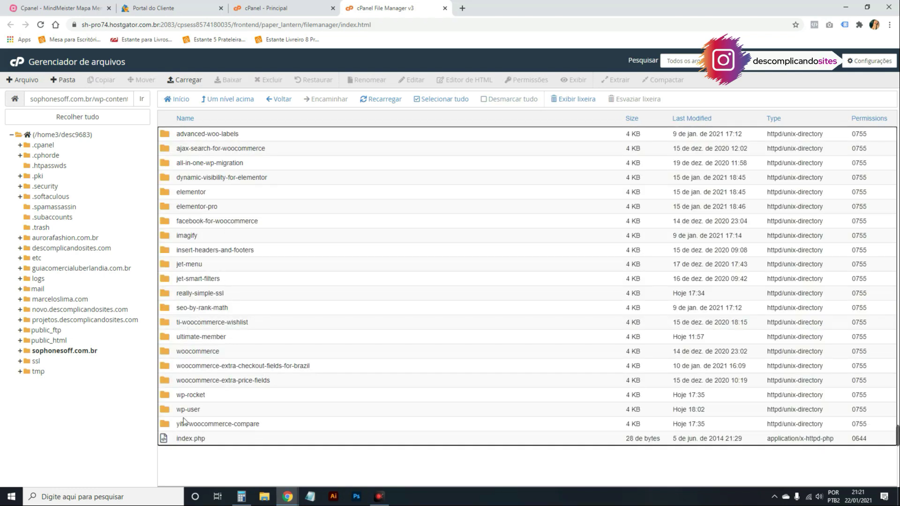
left_click(252, 98)
left_click(251, 99)
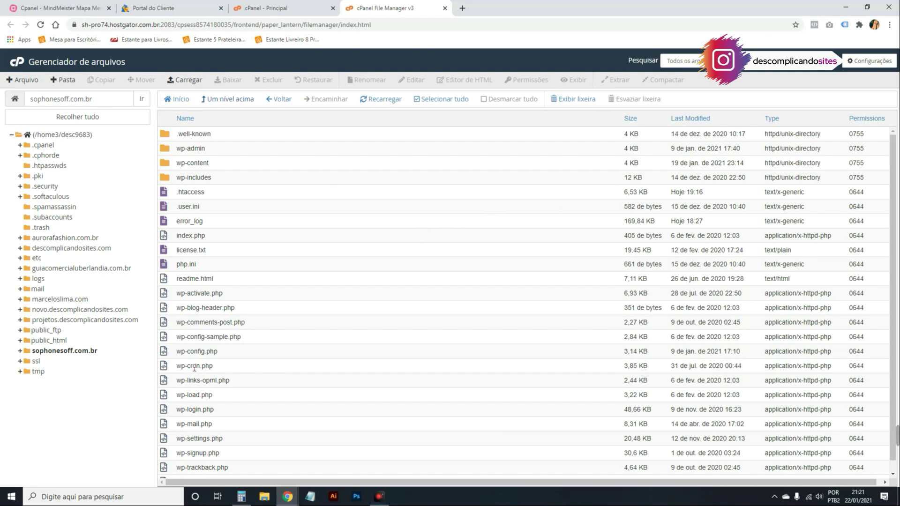
Select the wp-config.php file in the sophonesoff.com.br folder.
left_click(189, 355)
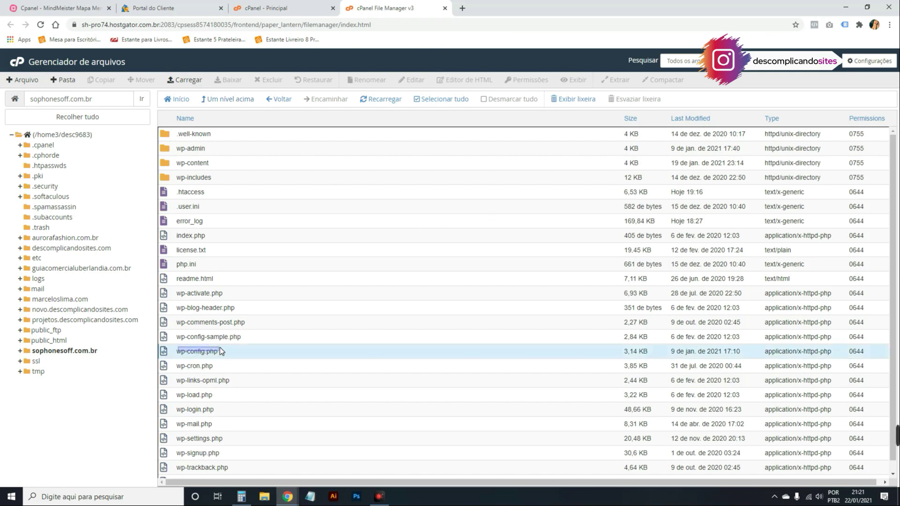
left_click(232, 355)
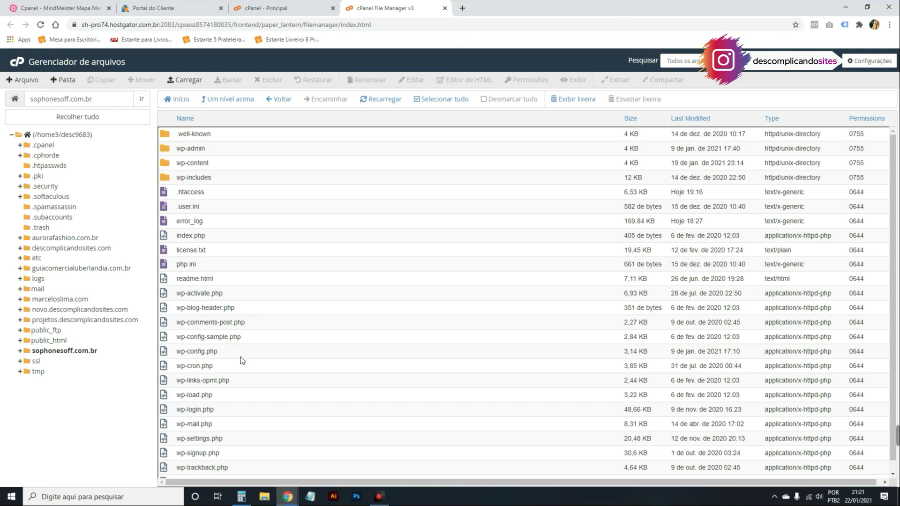
left_click(239, 356)
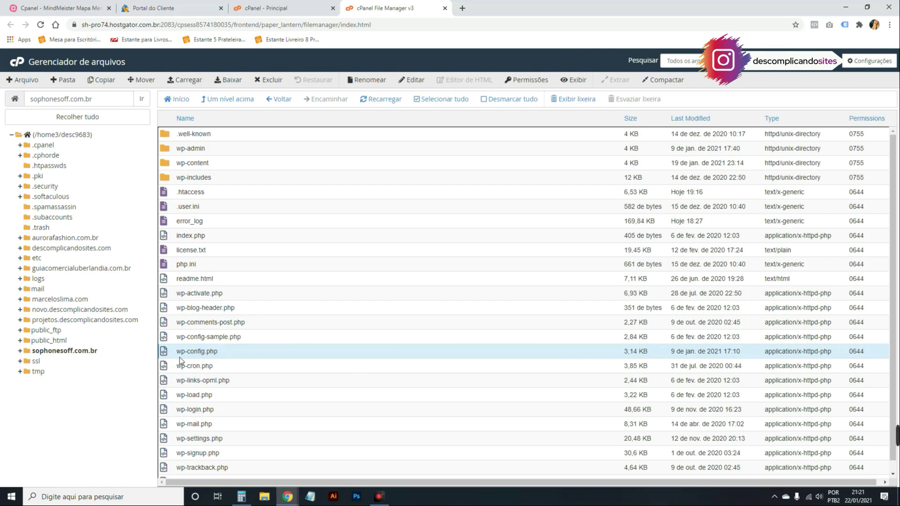
right_click(244, 352)
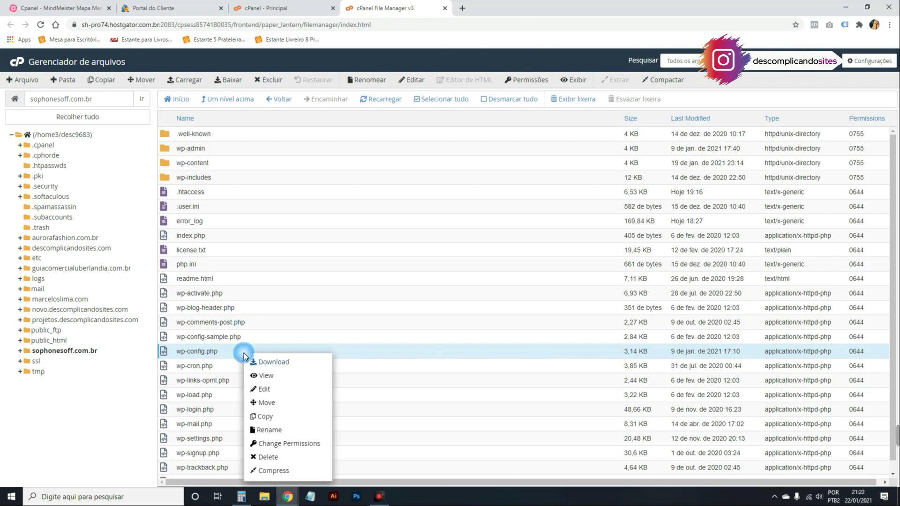
left_click(273, 387)
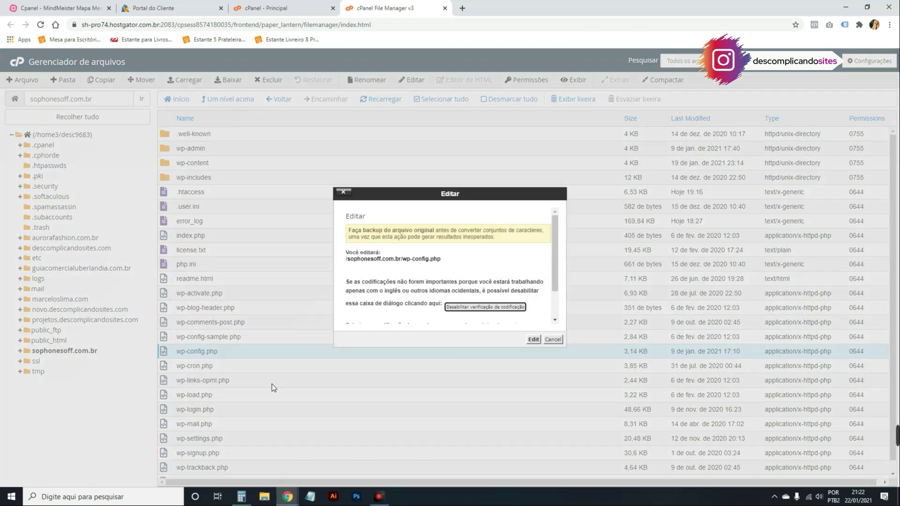
scroll(492, 300, "down", 1)
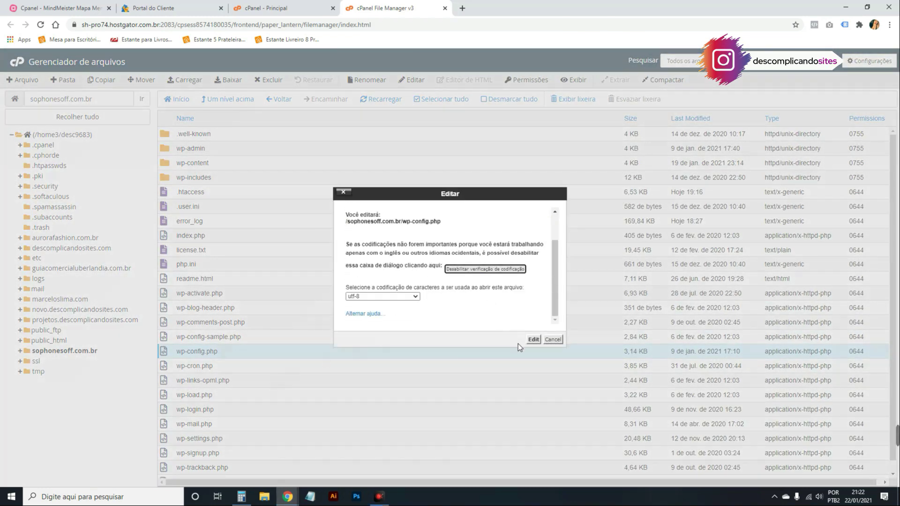
left_click(532, 340)
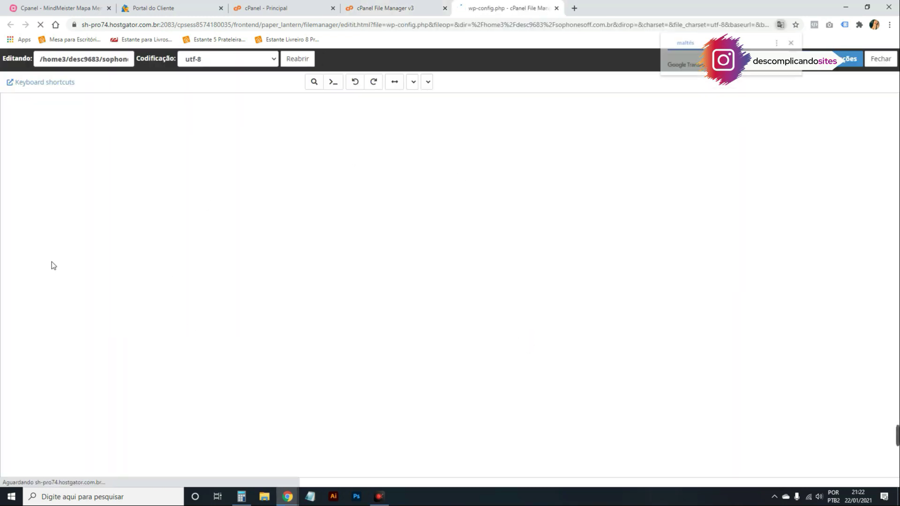
scroll(54, 265, "down", 8)
scroll(53, 266, "up", 4)
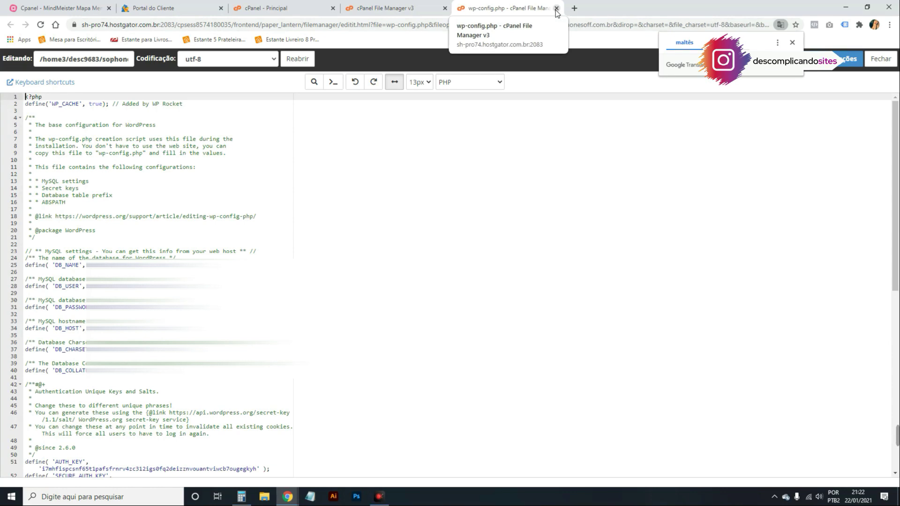
scroll(110, 285, "down", 7)
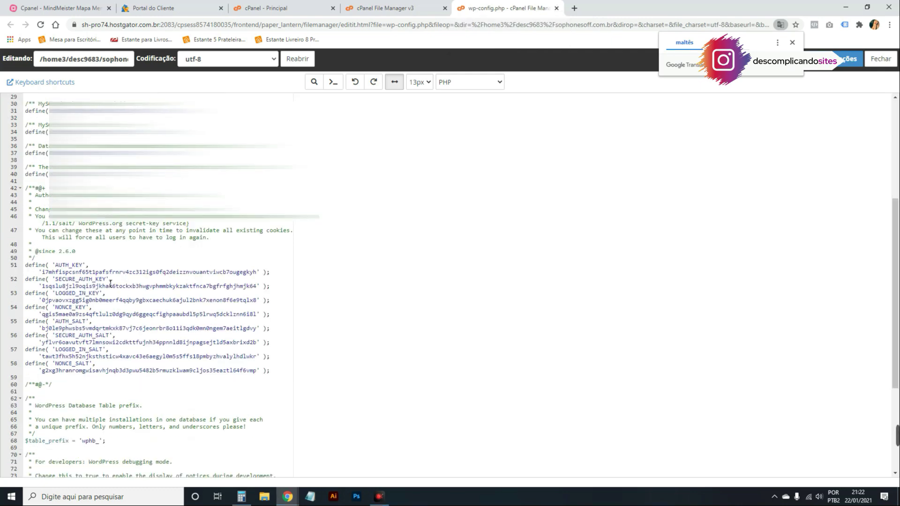
scroll(105, 289, "up", 7)
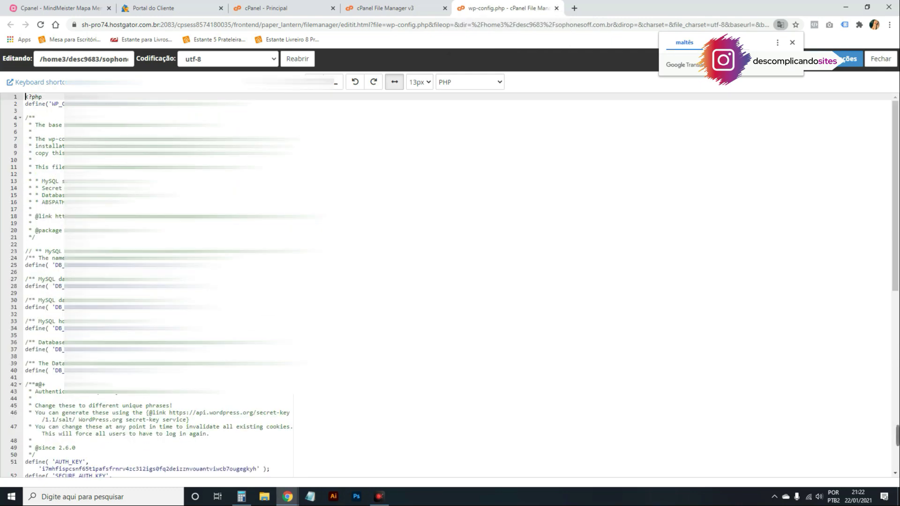
left_click(558, 9)
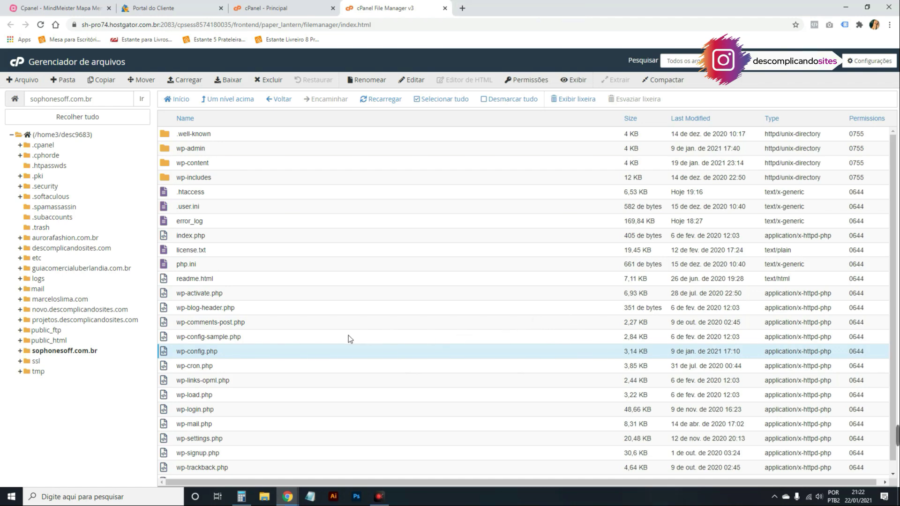
Go up to the home directory, close the File Manager tab, and return to the cPanel tab.
left_click(217, 99)
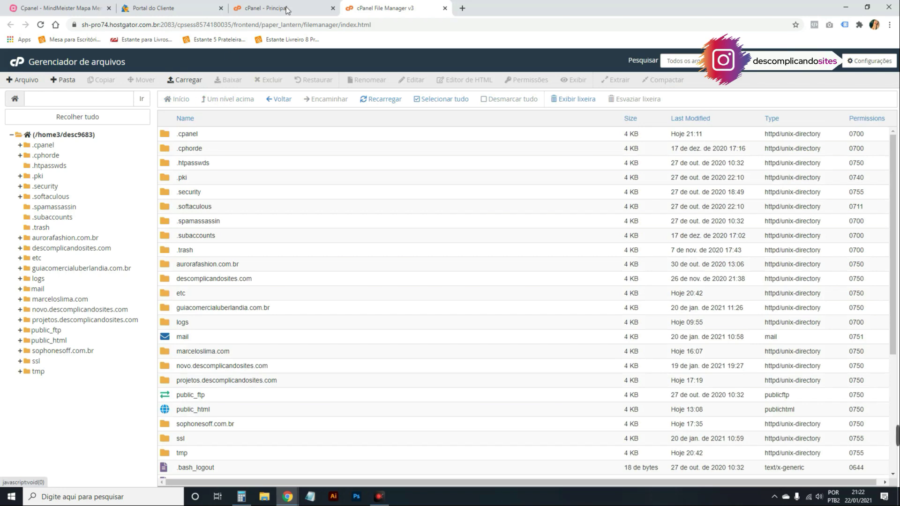
left_click(289, 9)
left_click(445, 7)
left_click(85, 7)
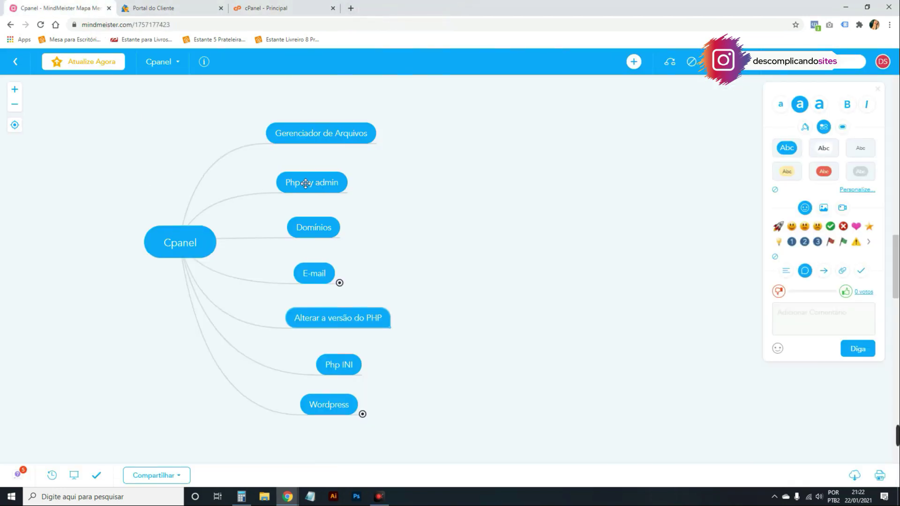
left_click(300, 8)
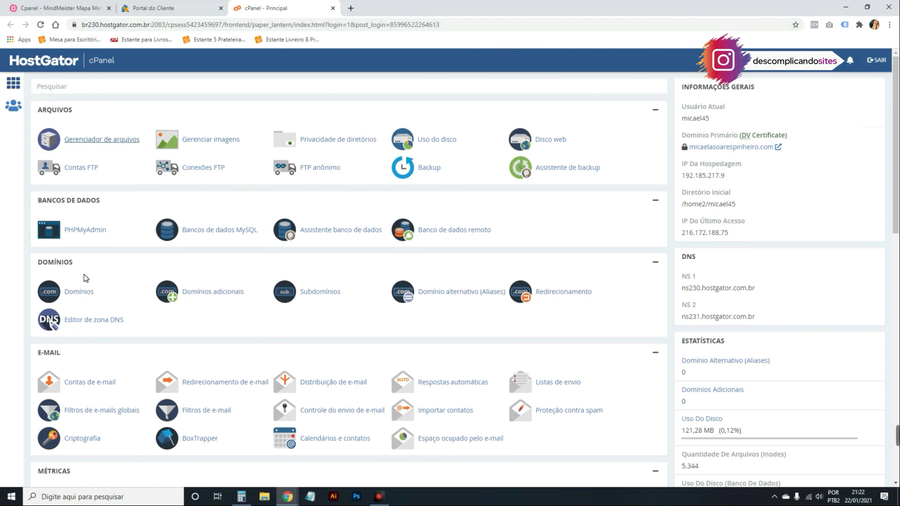
In phpMyAdmin, expand desc9683 and browse the wpq3_options table of desc9683_wp78.
left_click(89, 229)
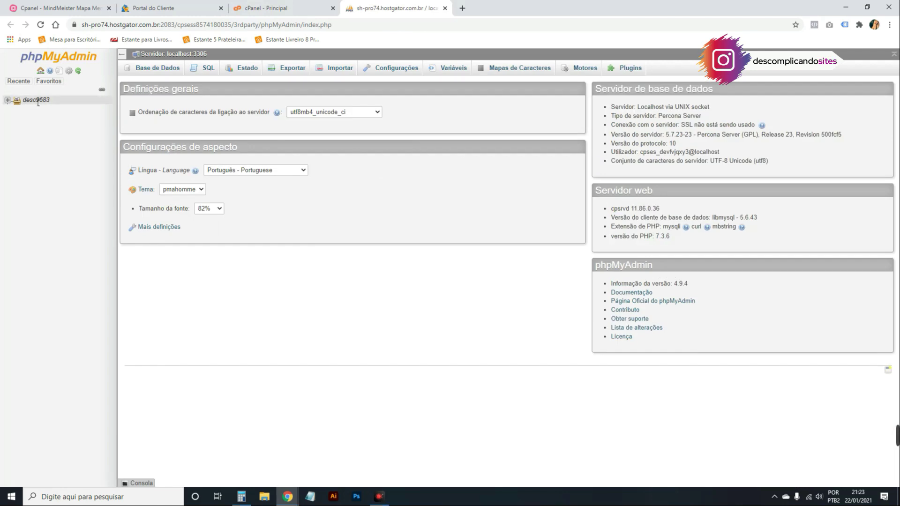
left_click(10, 101)
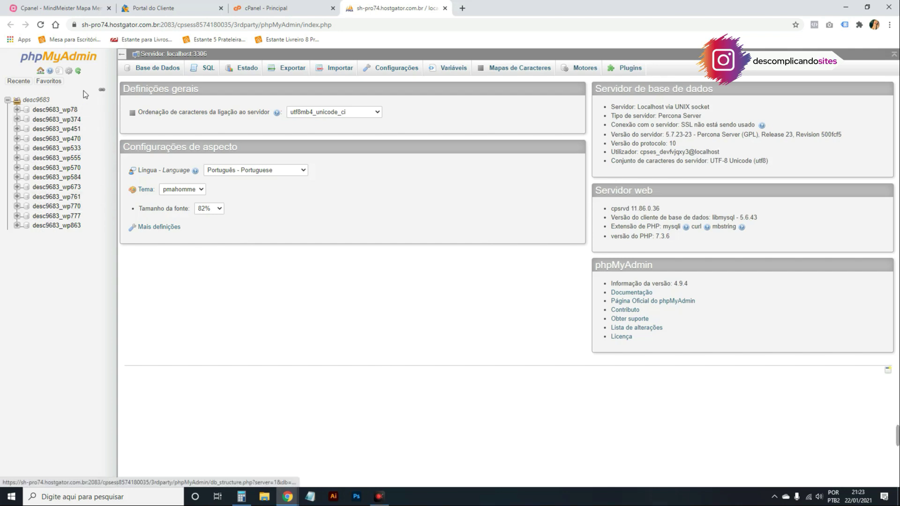
left_click(51, 110)
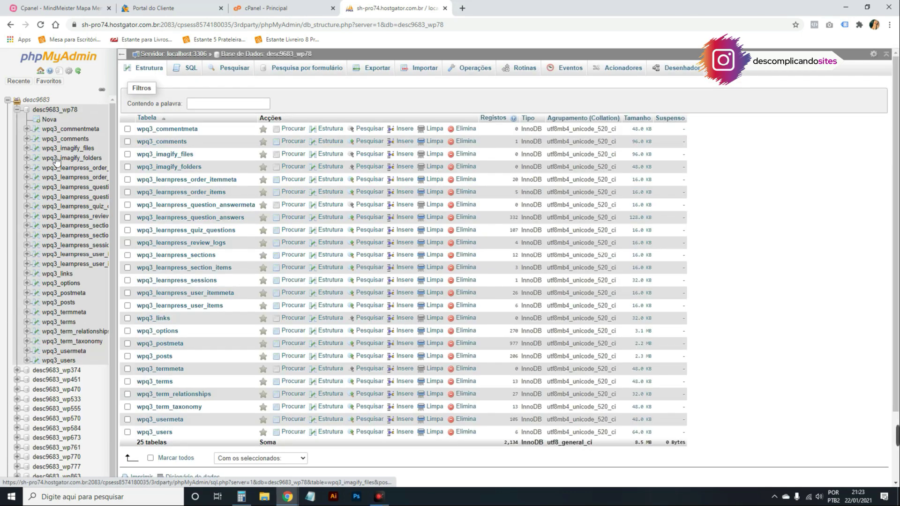
left_click(65, 283)
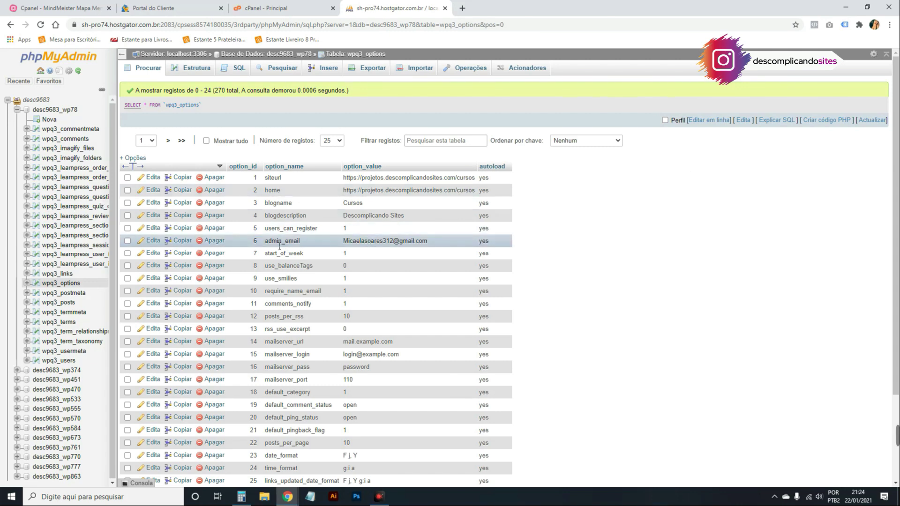
Open the admin_email row for editing, select its e-mail value, then go back to the table list.
left_click(154, 241)
left_click_drag(439, 144, 332, 123)
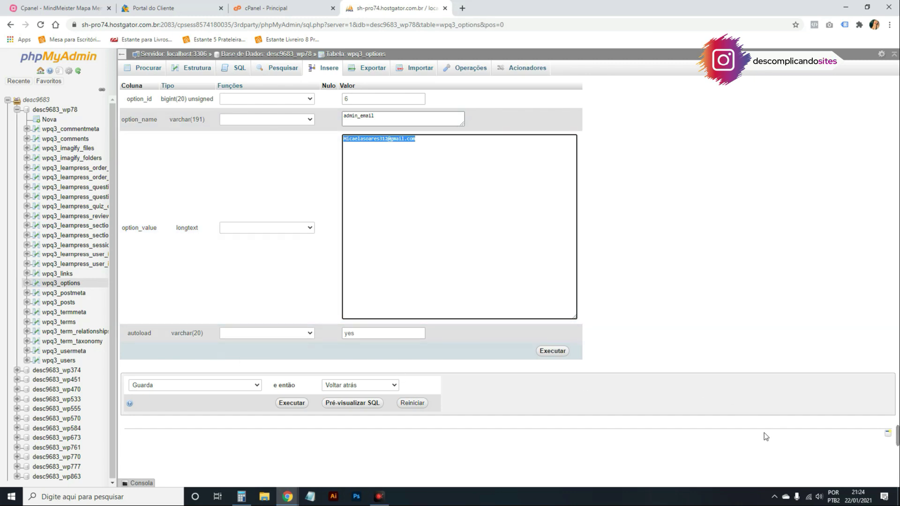
left_click(6, 26)
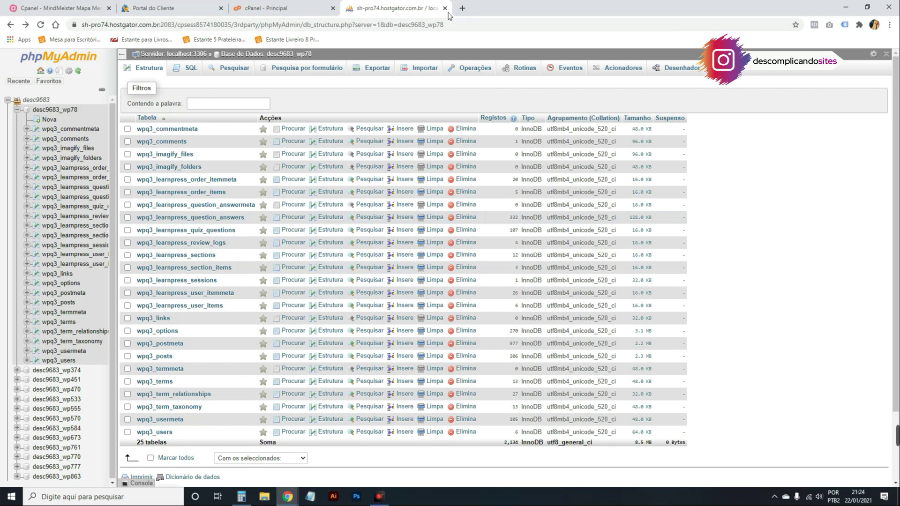
Close phpMyAdmin, open cPanel's Domínios page, then switch to the portal's sites list.
left_click(444, 8)
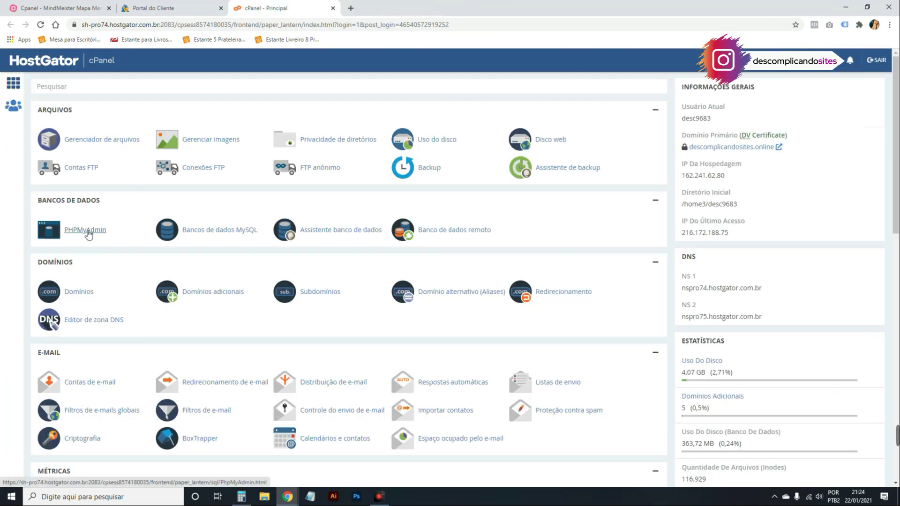
scroll(1, 302, "down", 1)
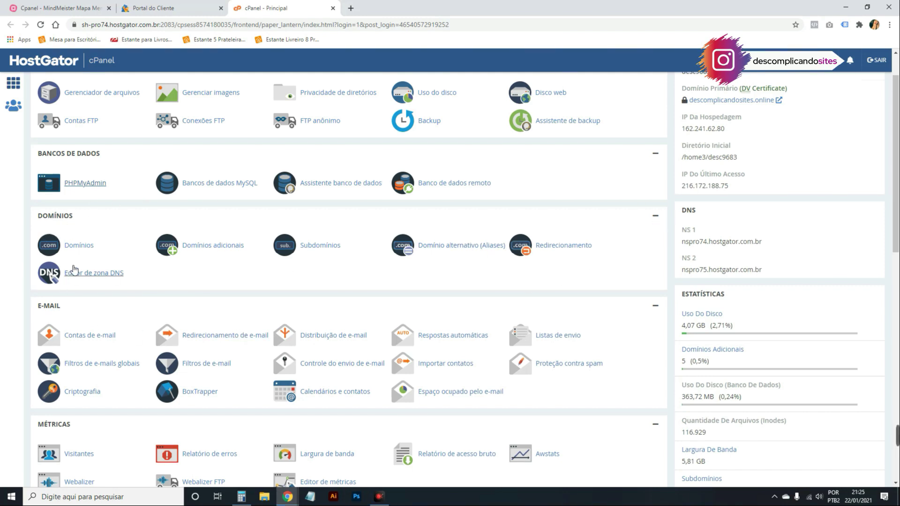
left_click(79, 247)
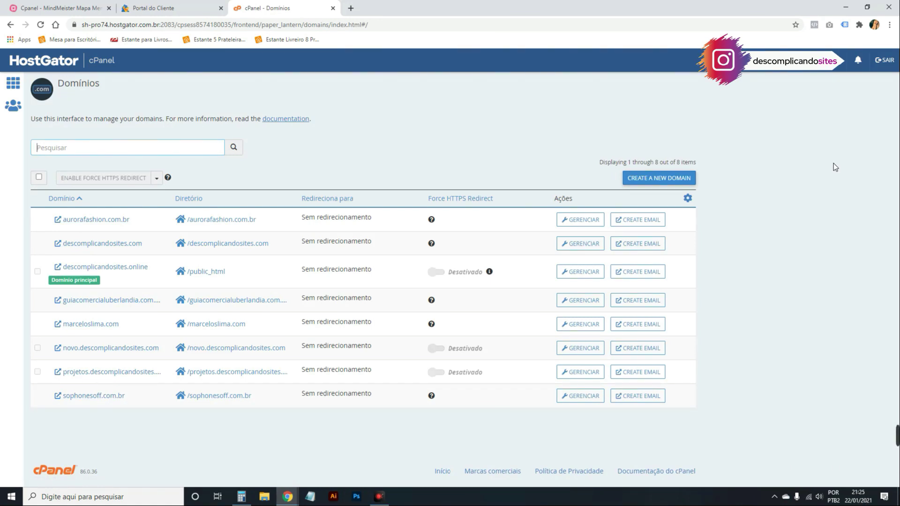
key("ctrl+shift+Tab")
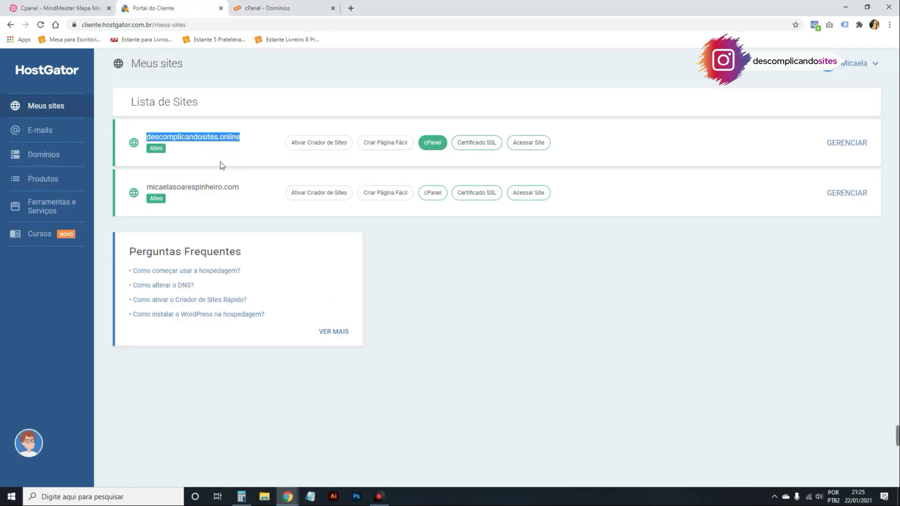
From Meus sites, open cPanel for descomplicandosites.online in a new tab.
left_click_drag(242, 137, 146, 137)
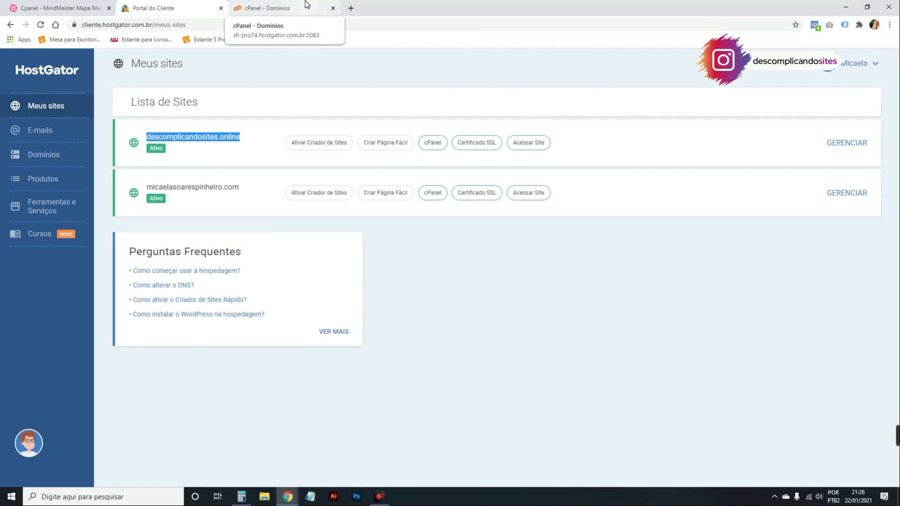
left_click(305, 4)
left_click(182, 5)
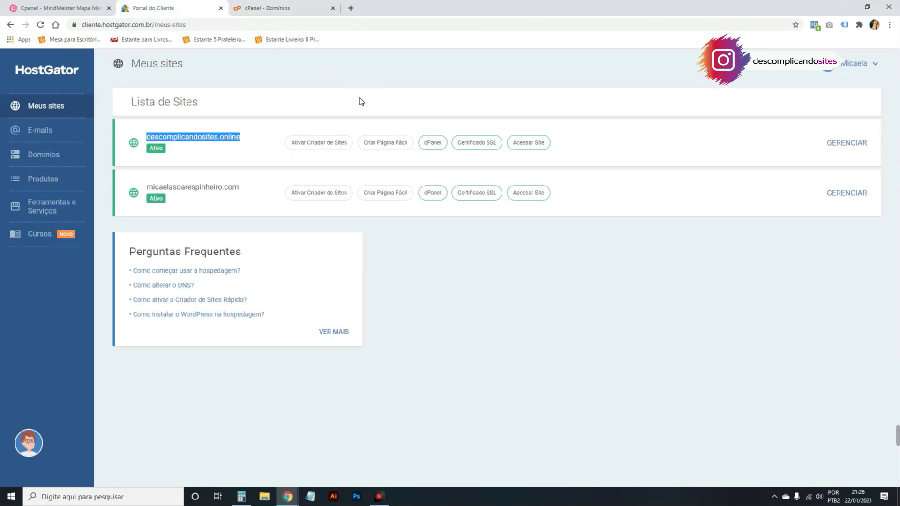
left_click(431, 142)
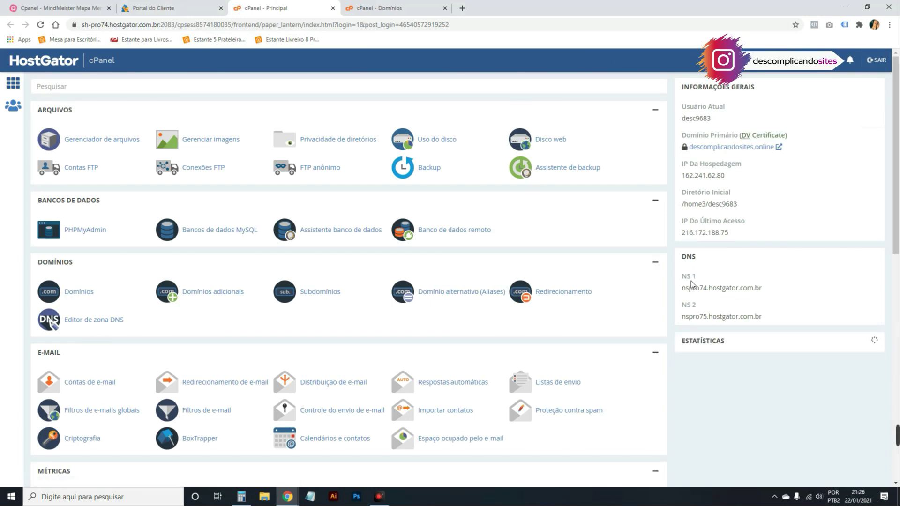
Select the nameservers nspro74 and nspro75.hostgator.com.br, then open the Domínios page.
left_click_drag(697, 288, 730, 288)
left_click_drag(699, 317, 682, 317)
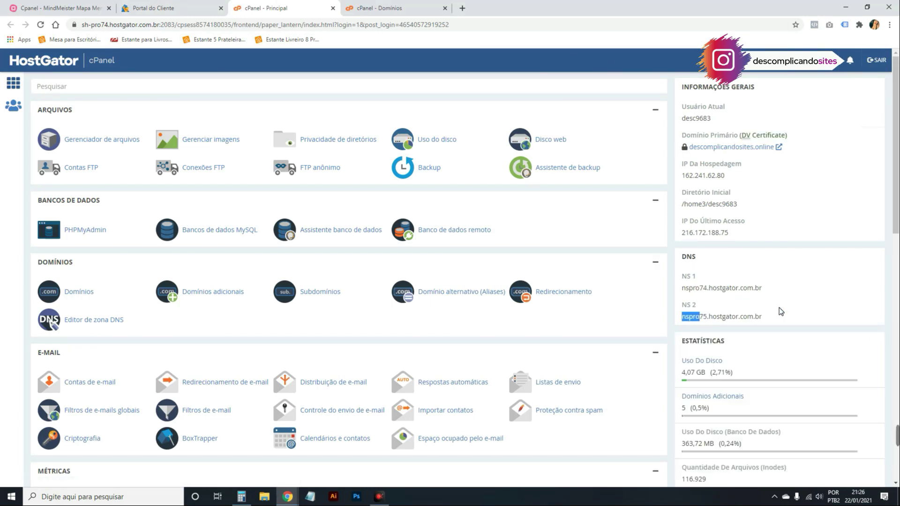
triple_click(709, 291)
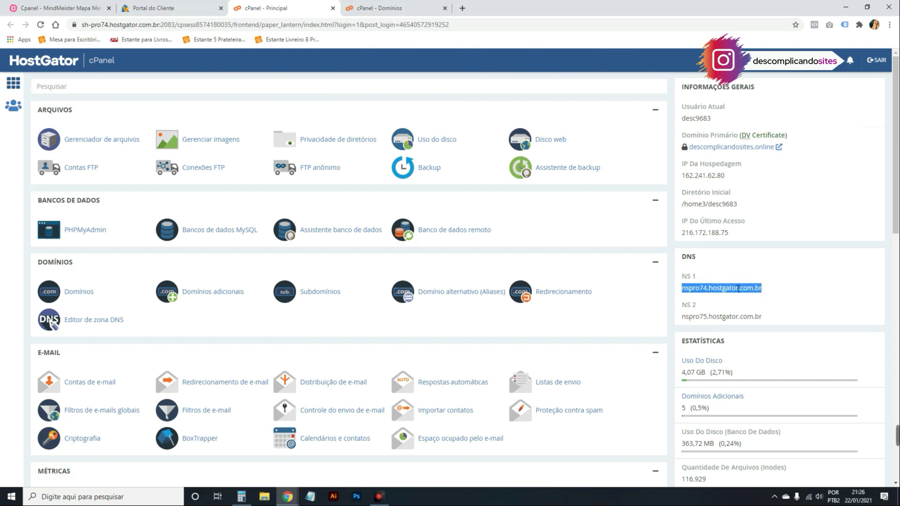
left_click(735, 320)
triple_click(736, 316)
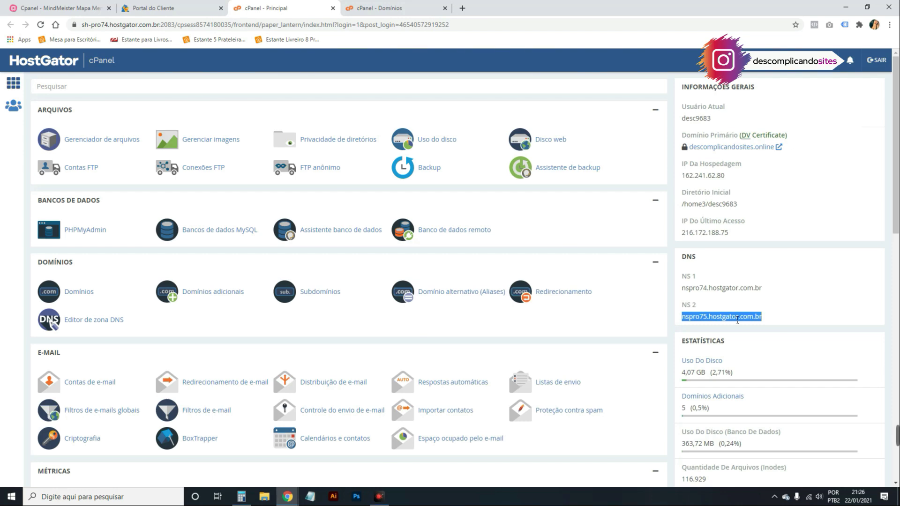
triple_click(708, 290)
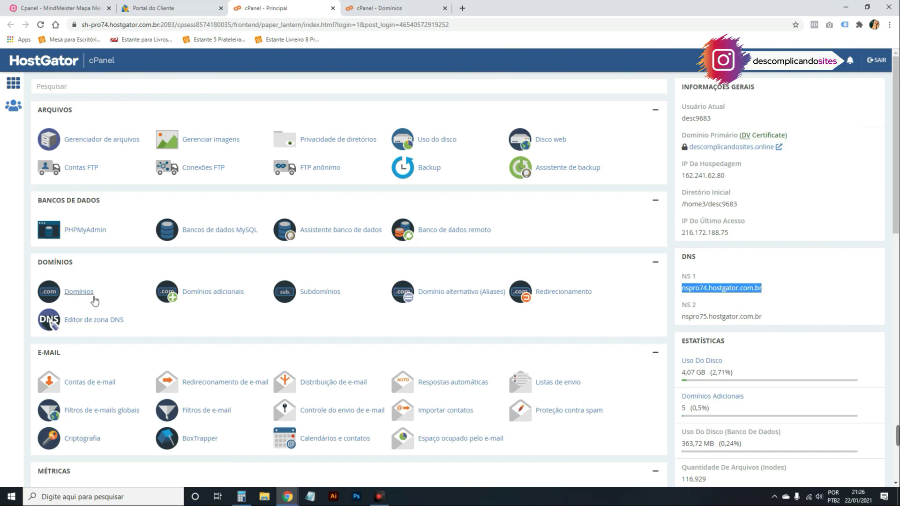
left_click(79, 292)
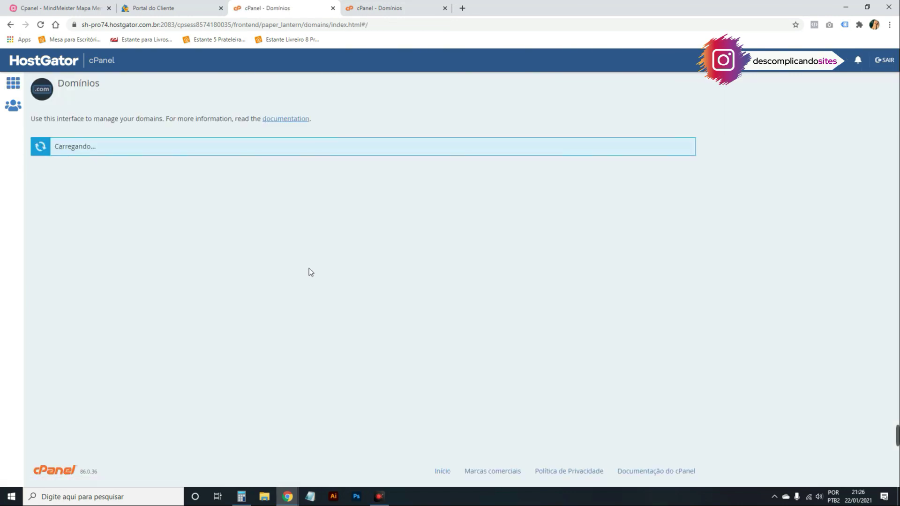
Start a new domain and enter novoaurorafashion.com.br as its name.
left_click(666, 176)
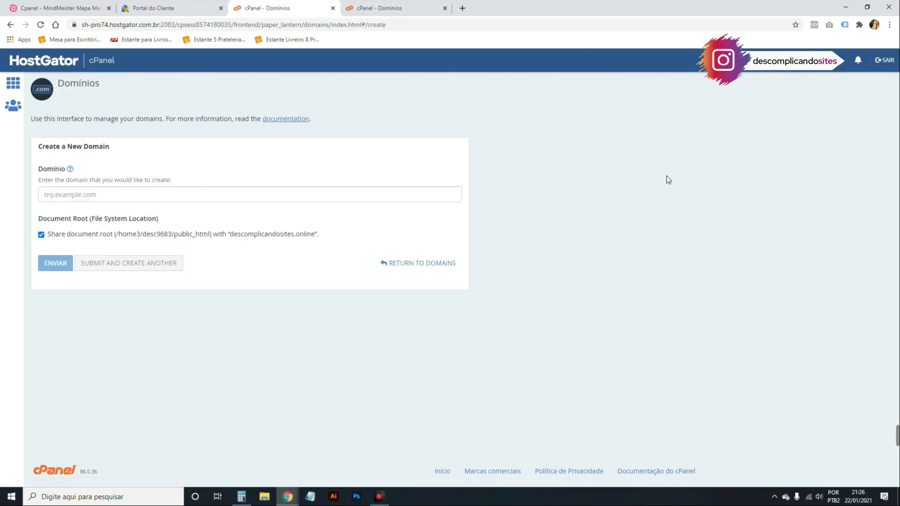
left_click(82, 196)
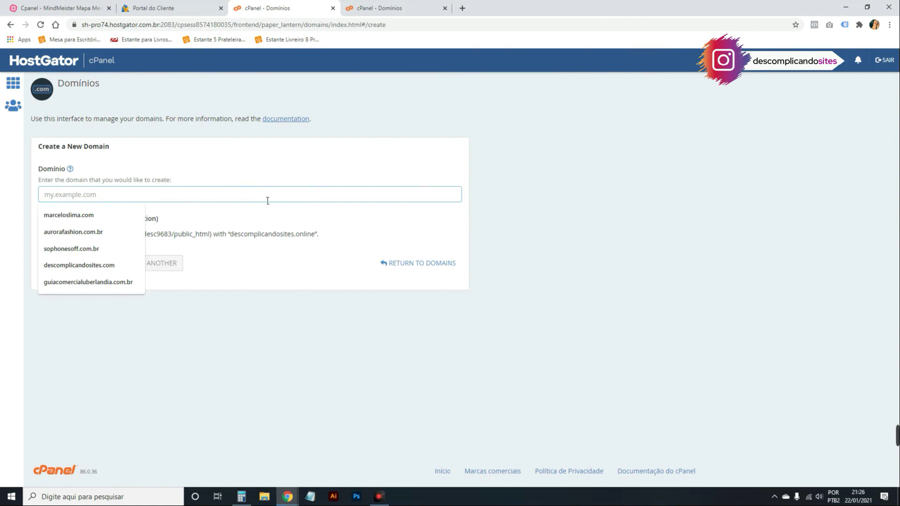
left_click(87, 231)
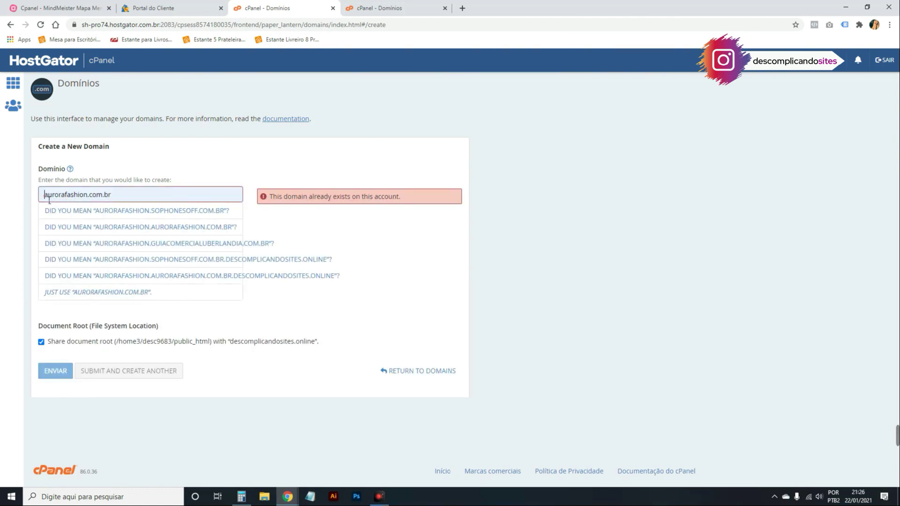
type("noco")
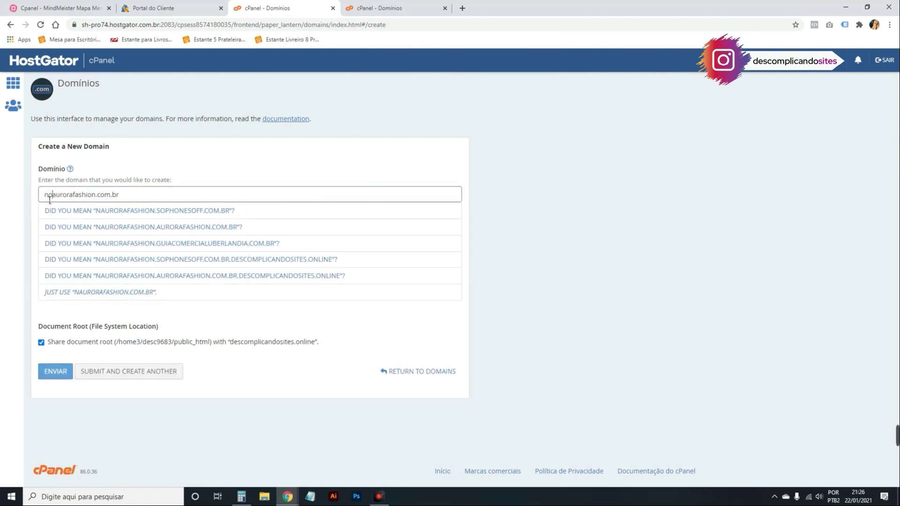
key("BackSpace")
key("BackSpace")
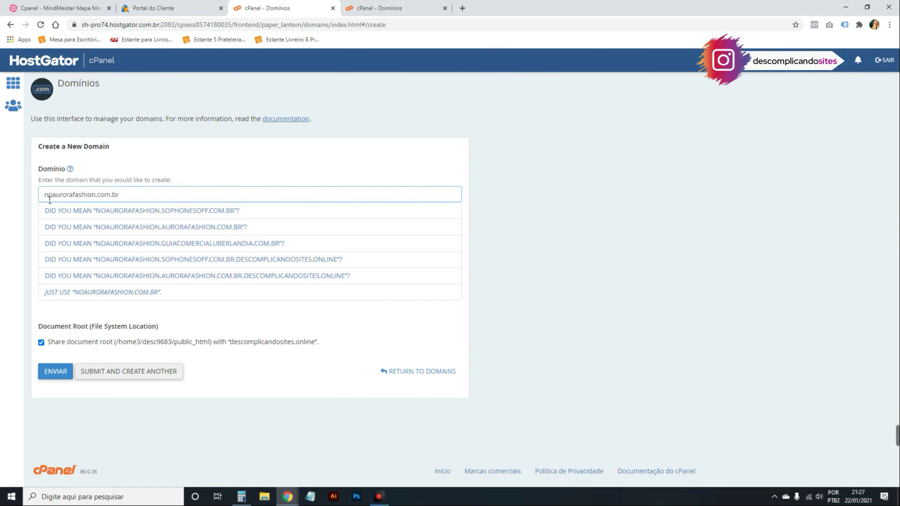
type("vo")
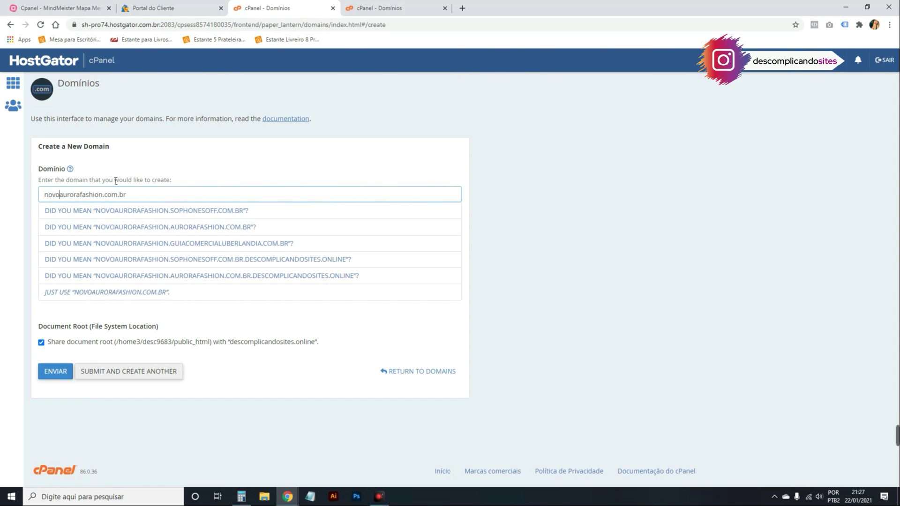
left_click(532, 236)
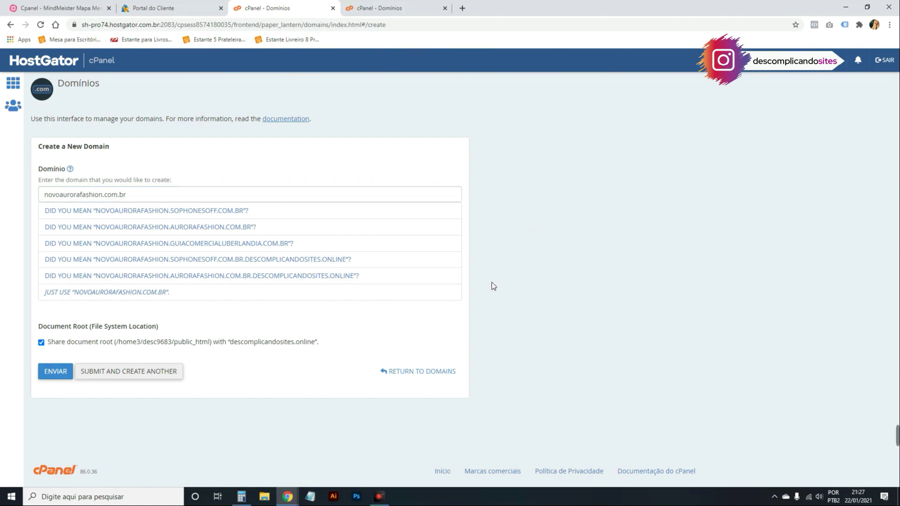
Toggle the Share document root option and translate the page into Portuguese.
left_click_drag(49, 345, 52, 346)
left_click(54, 345)
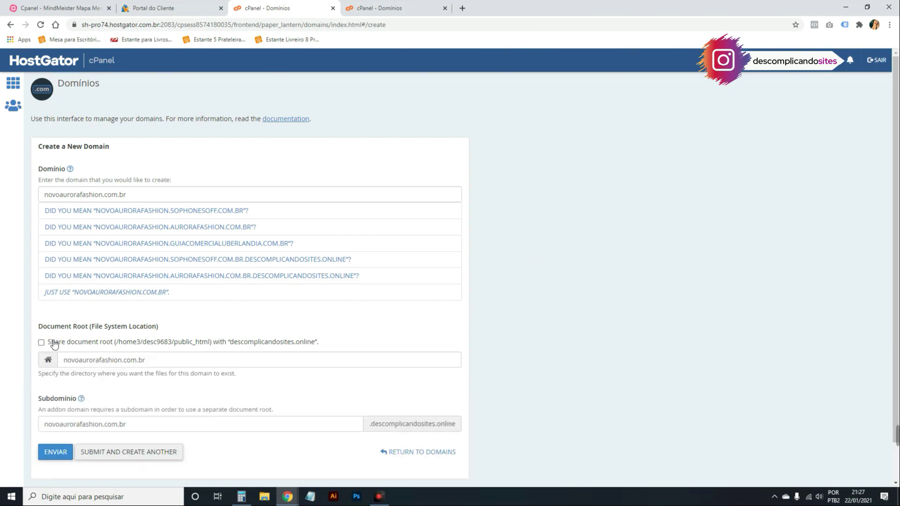
left_click(54, 345)
right_click(598, 174)
left_click(645, 269)
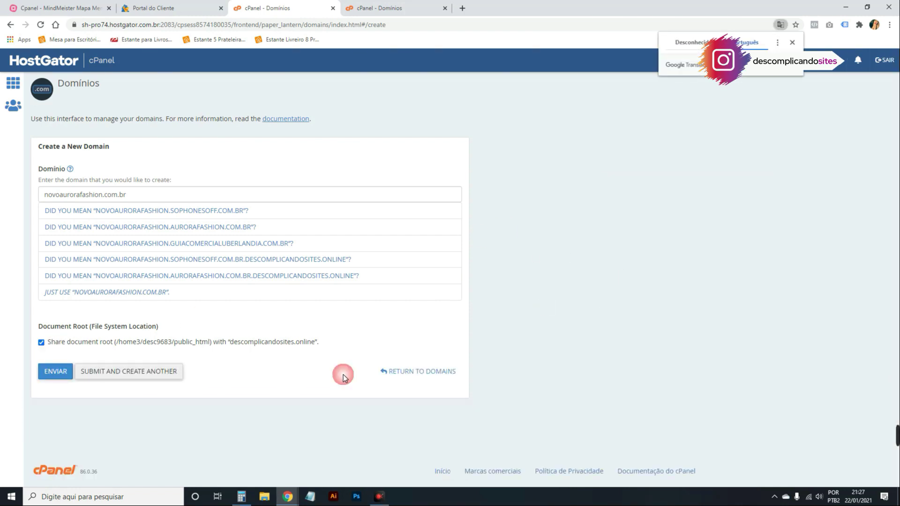
Give the new domain its own document root, then close the tab without submitting.
left_click_drag(140, 343, 317, 339)
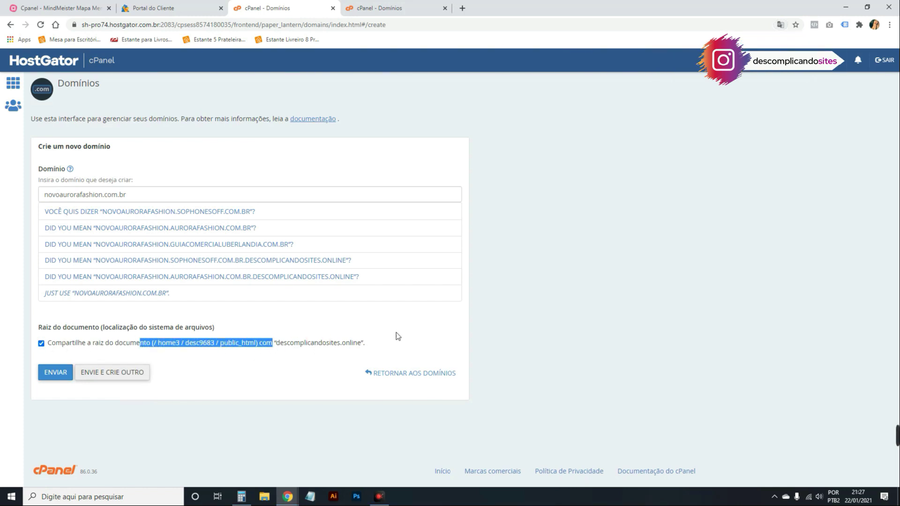
left_click(330, 341)
left_click(41, 344)
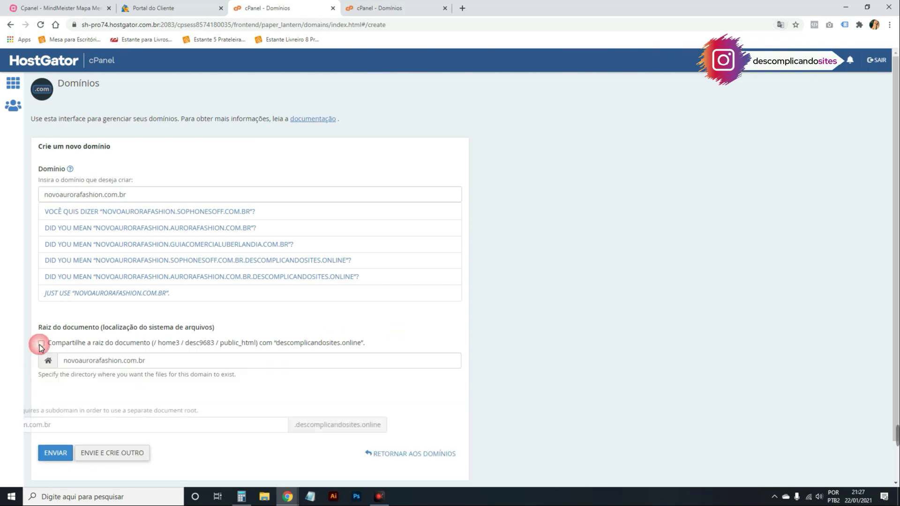
scroll(220, 367, "down", 1)
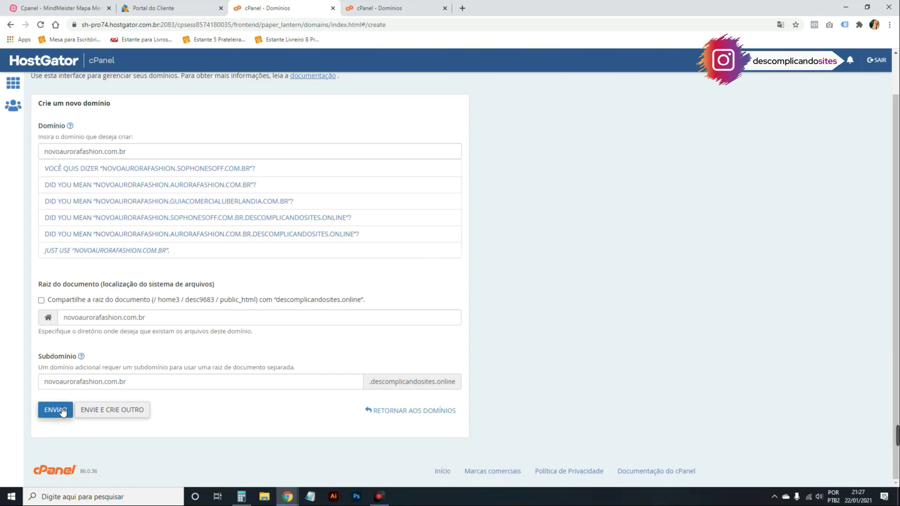
scroll(528, 239, "up", 1)
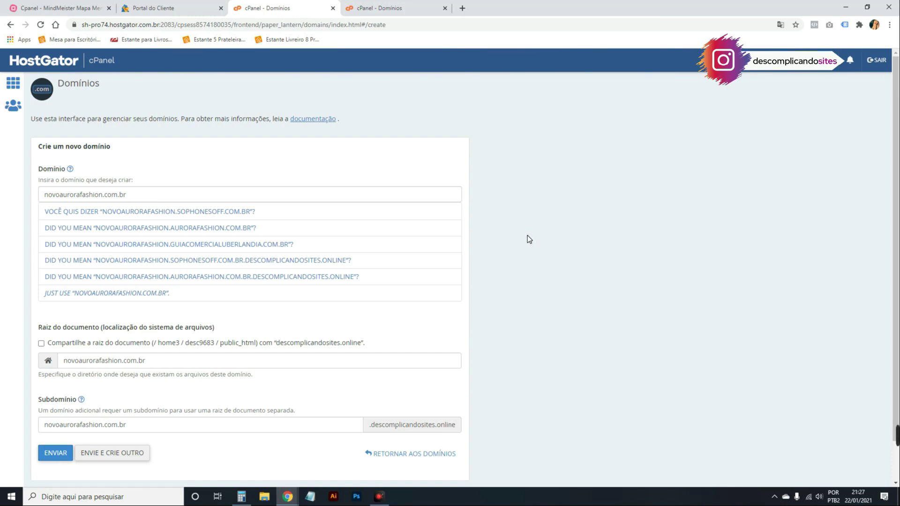
left_click(444, 8)
left_click(11, 25)
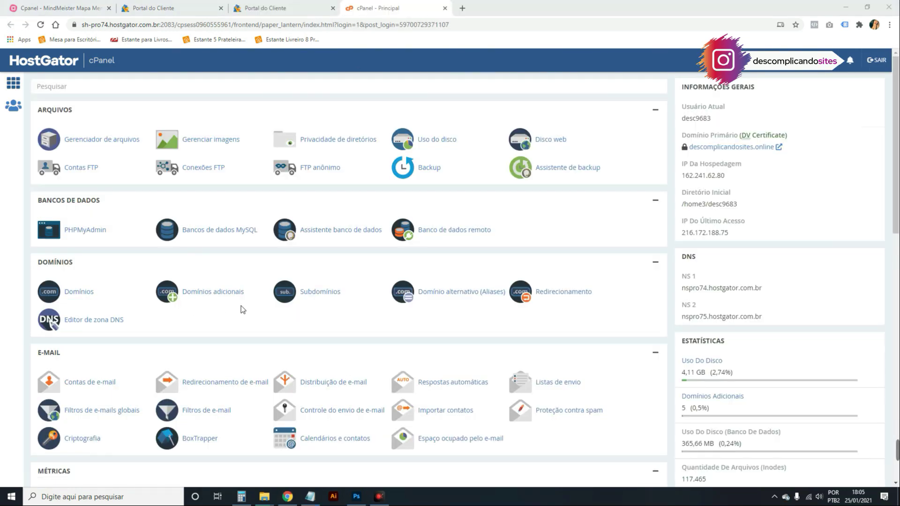
On the Subdomínios page, highlight the parts of the existing novo subdomain.
left_click(320, 292)
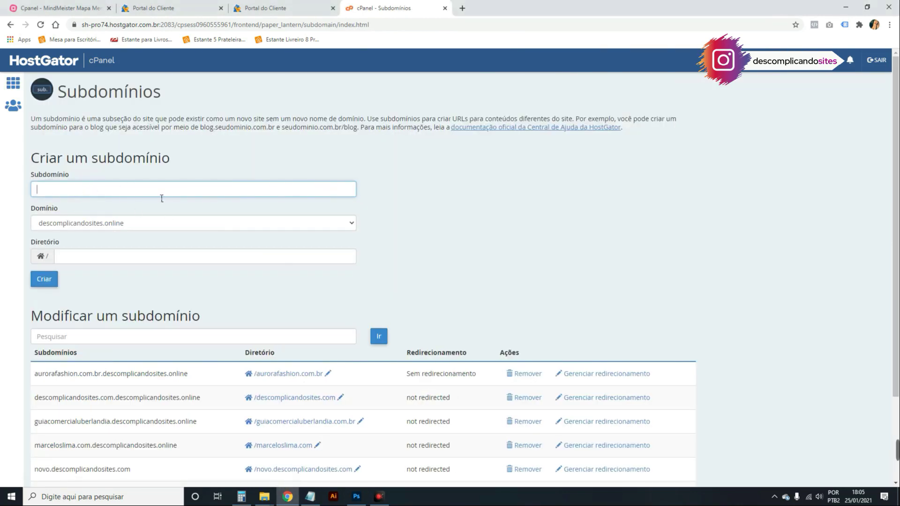
scroll(390, 231, "down", 1)
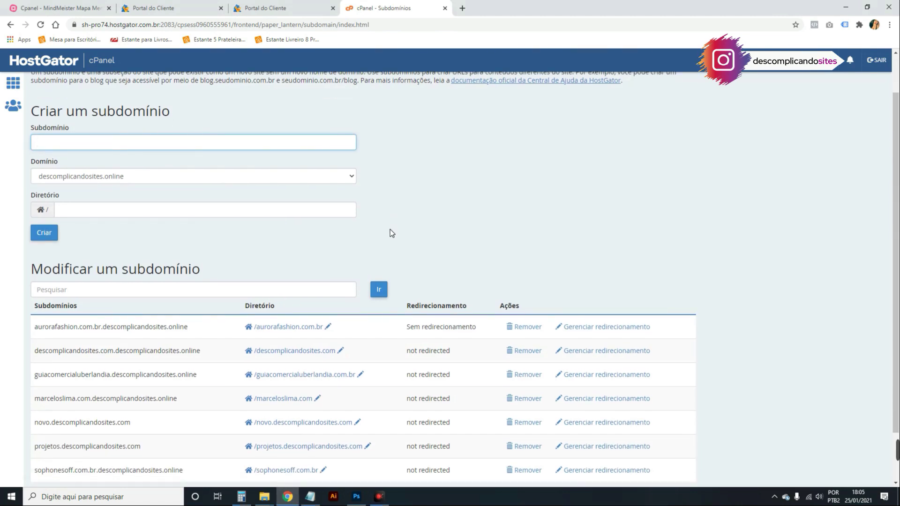
scroll(118, 312, "down", 1)
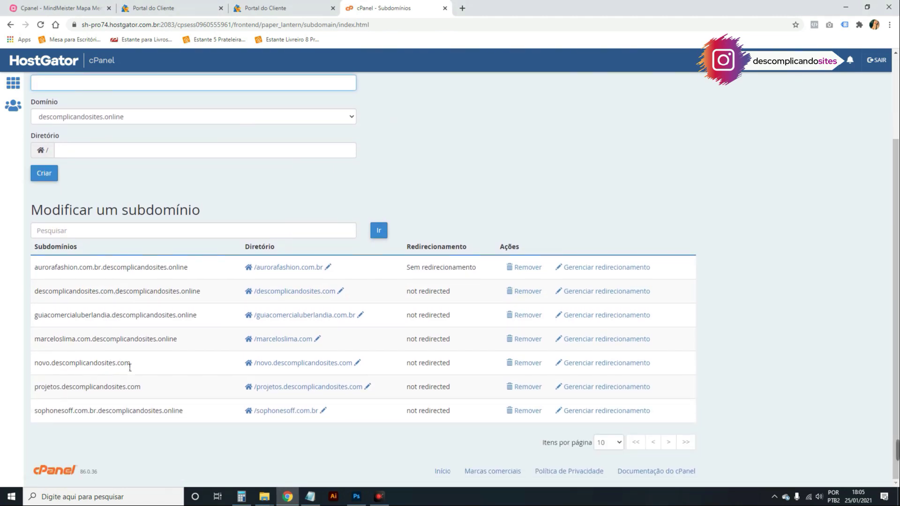
left_click_drag(125, 364, 57, 369)
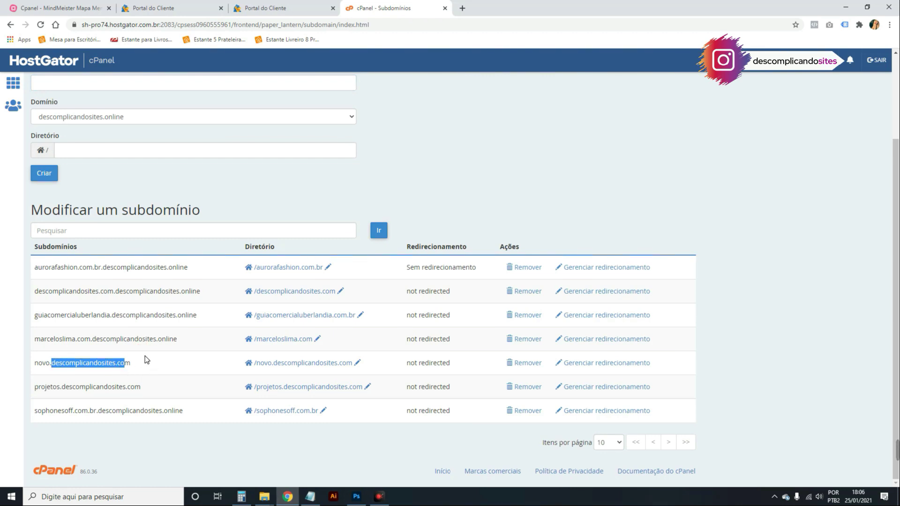
left_click_drag(50, 366, 136, 363)
left_click_drag(34, 364, 49, 365)
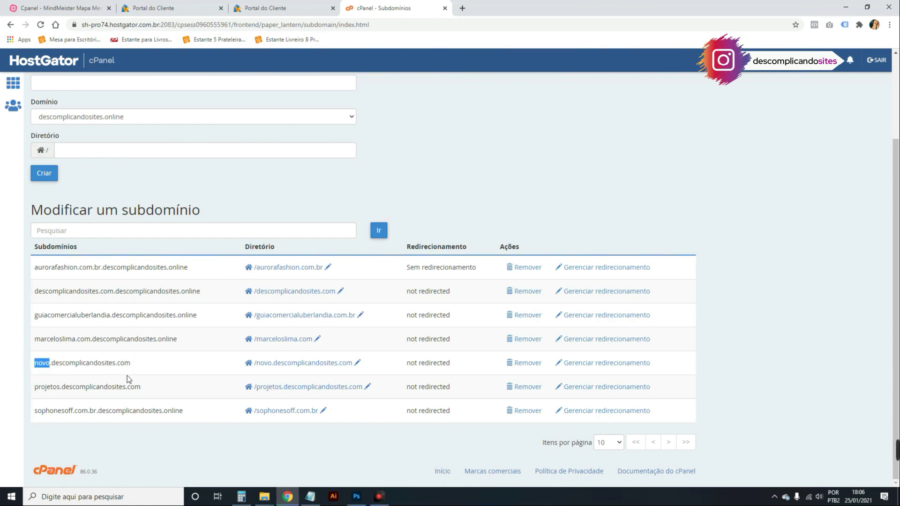
scroll(118, 360, "up", 2)
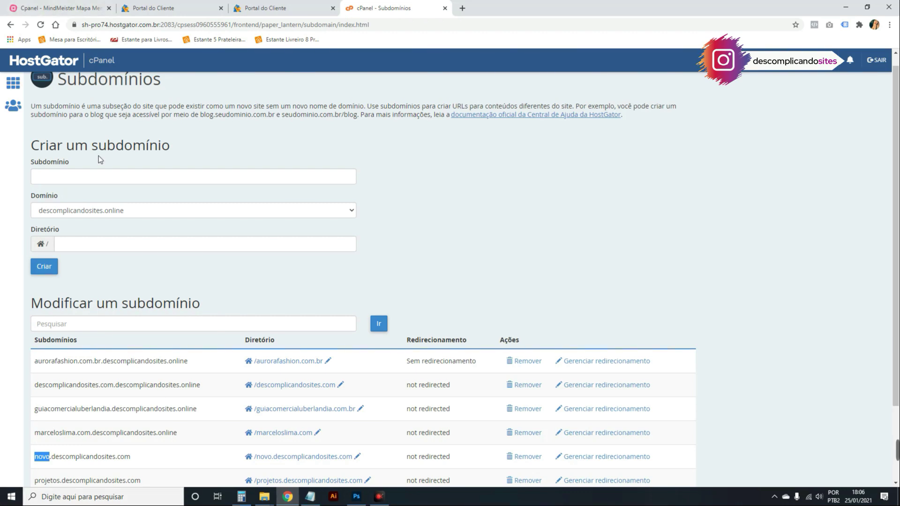
Enter subdomain projetos, view the Domínio list, then go back to cPanel home.
left_click(52, 175)
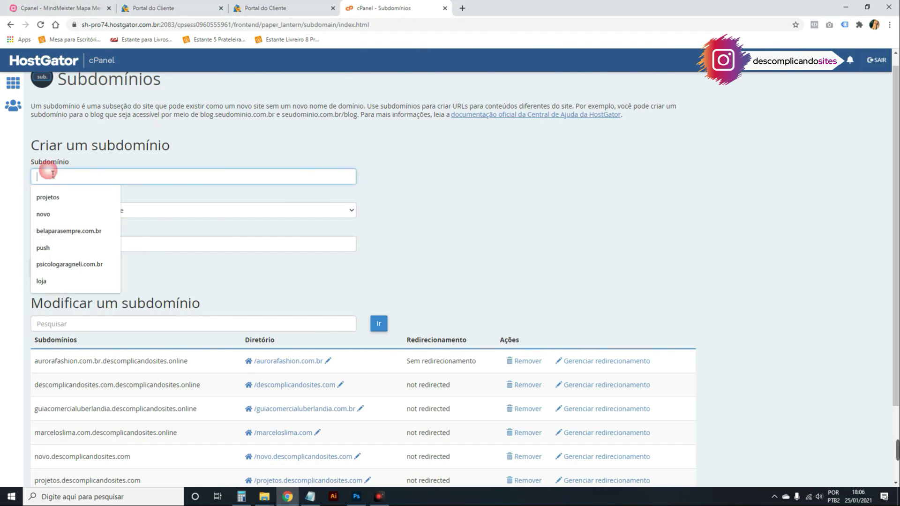
left_click(48, 197)
left_click_drag(69, 160, 27, 161)
left_click(62, 209)
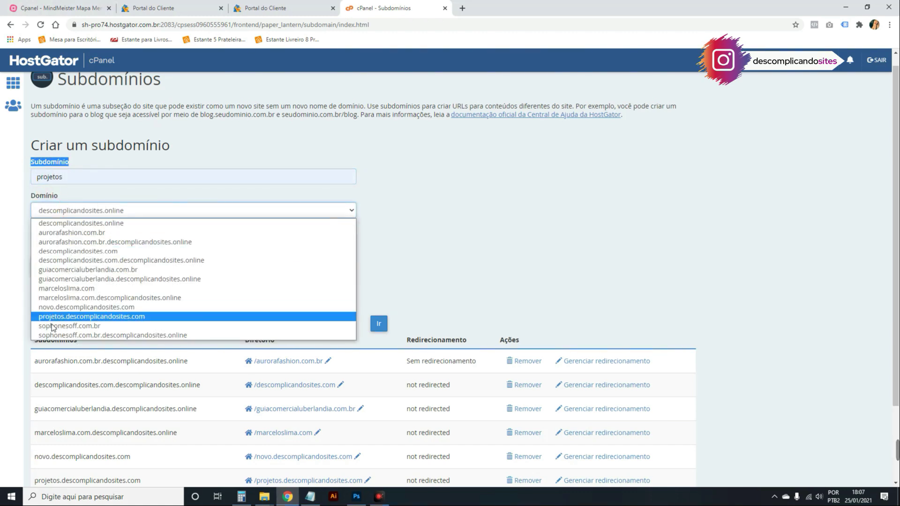
left_click(66, 209)
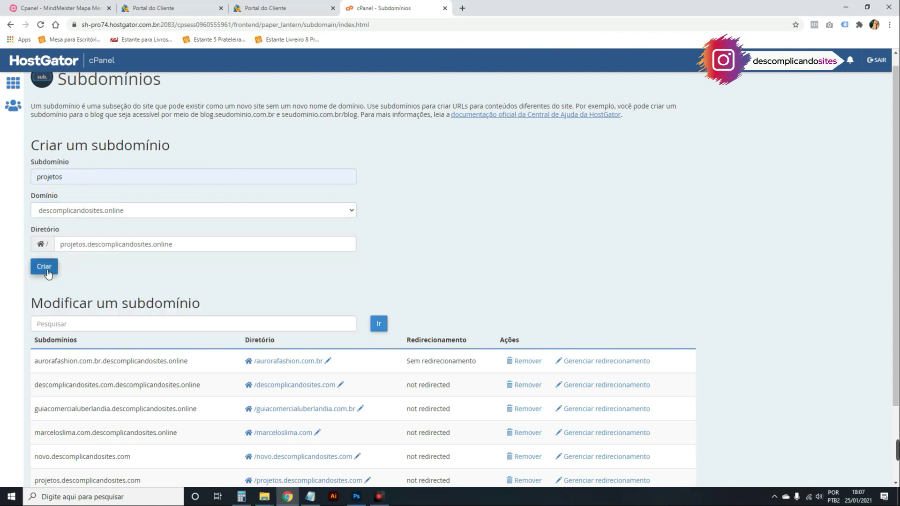
left_click(11, 25)
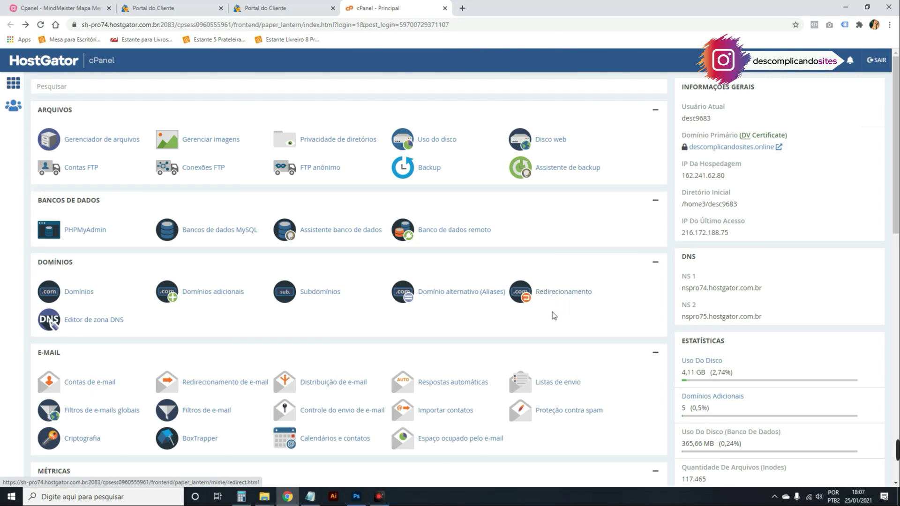
Open the Redirecionamento page and load descomplicandosites.com in a new tab.
left_click(557, 298)
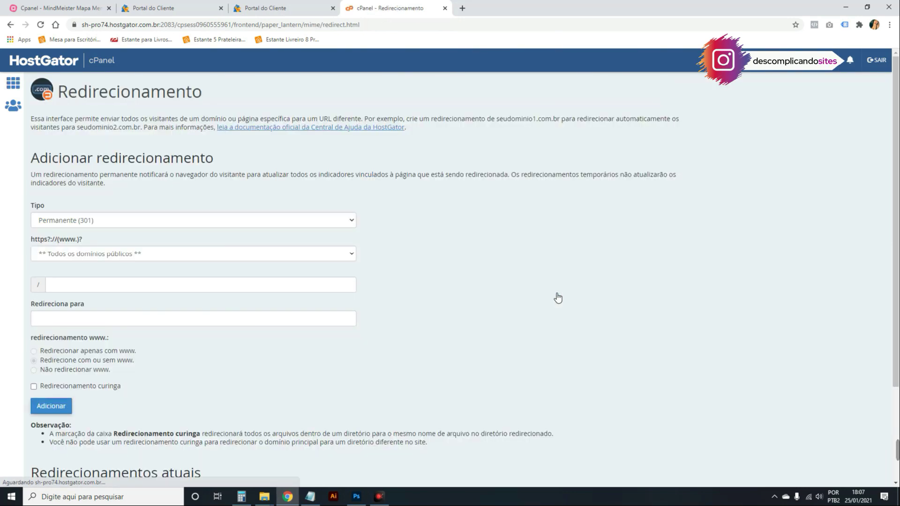
left_click(461, 14)
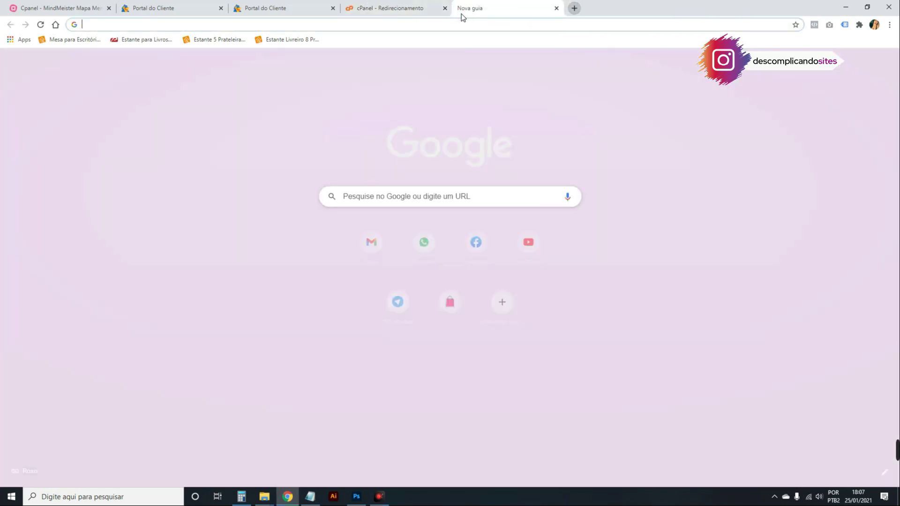
type("descomplicandosites.o")
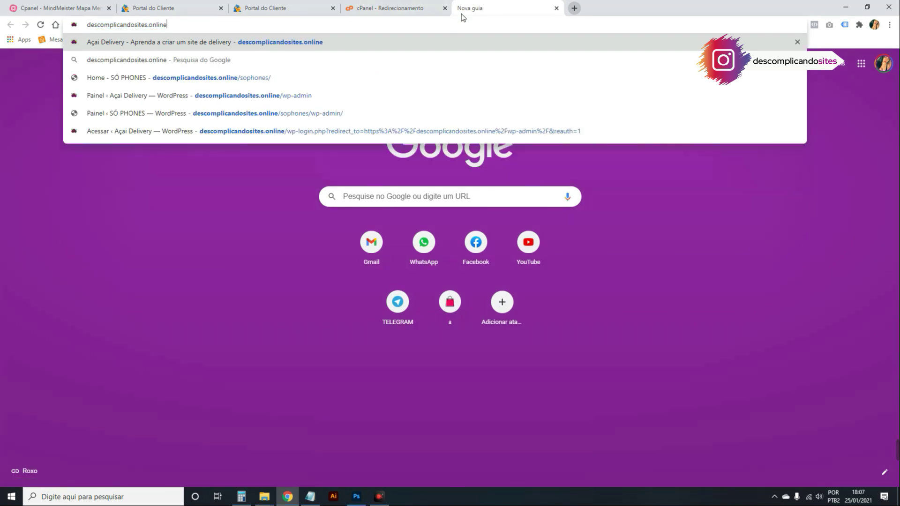
key("BackSpace")
type("com")
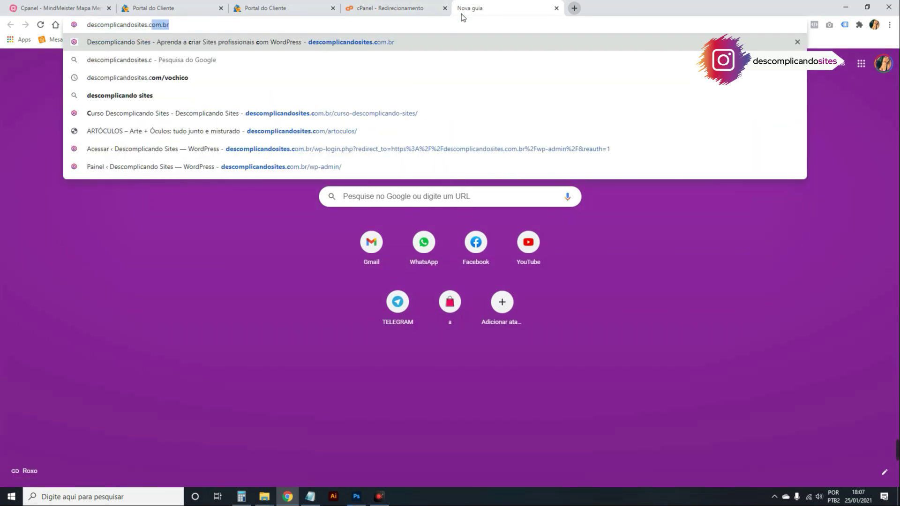
key("Return")
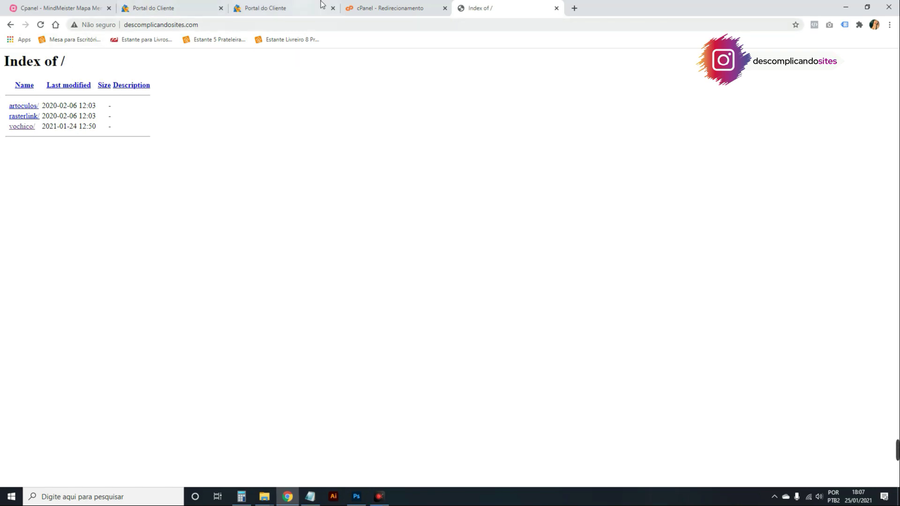
Load descomplicandosites.com.br in that tab, then return to the Redirecionamento tab.
left_click(396, 8)
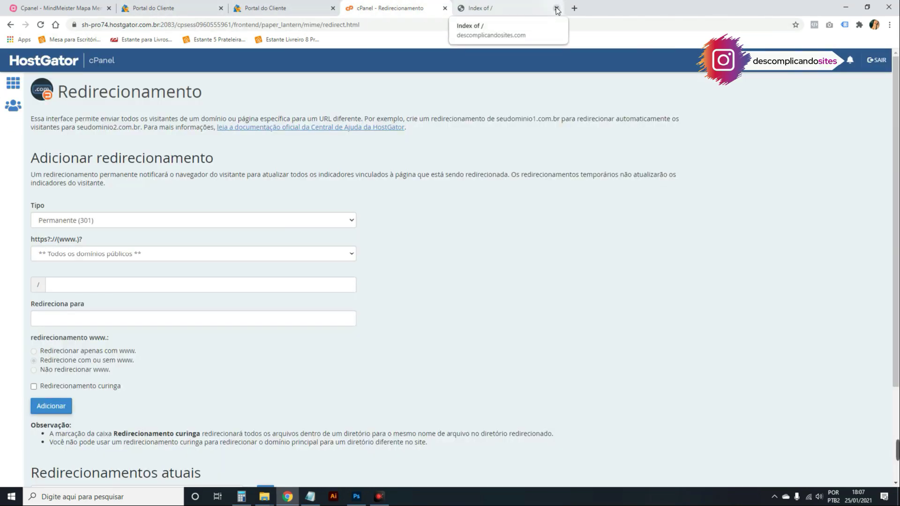
left_click(499, 7)
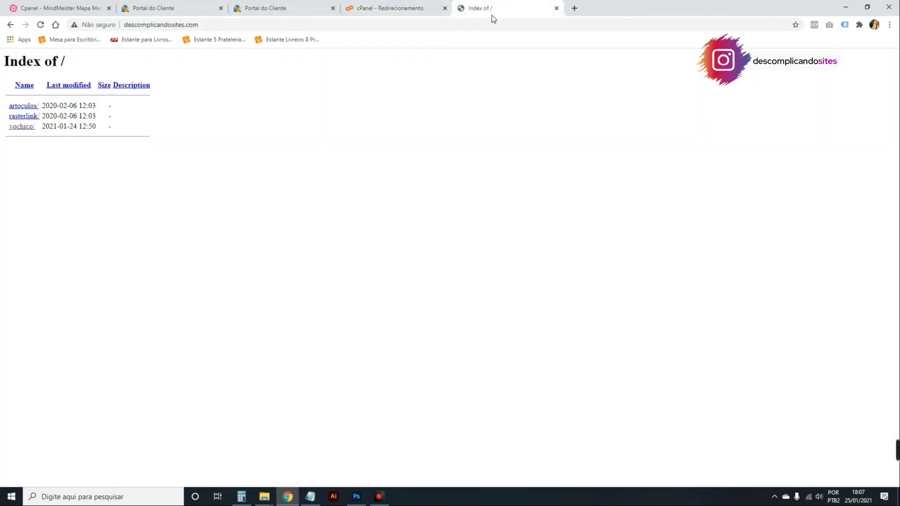
left_click(213, 28)
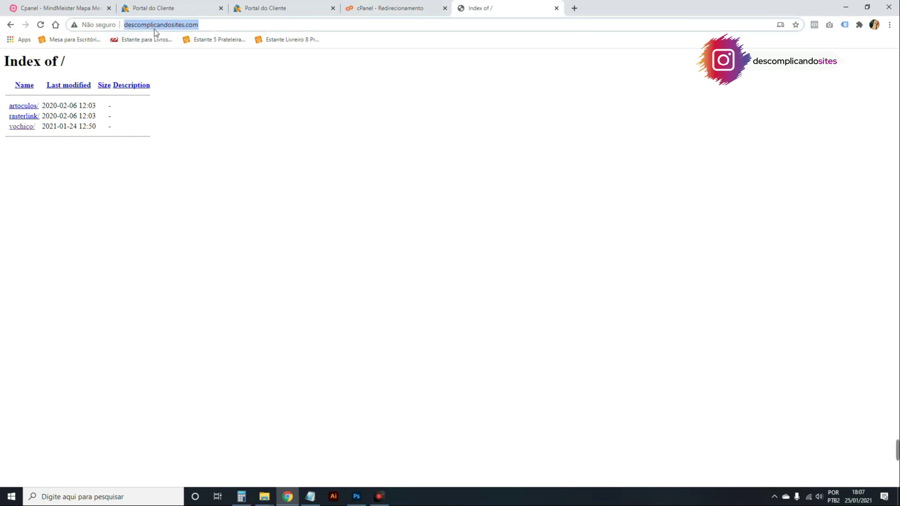
left_click(237, 25)
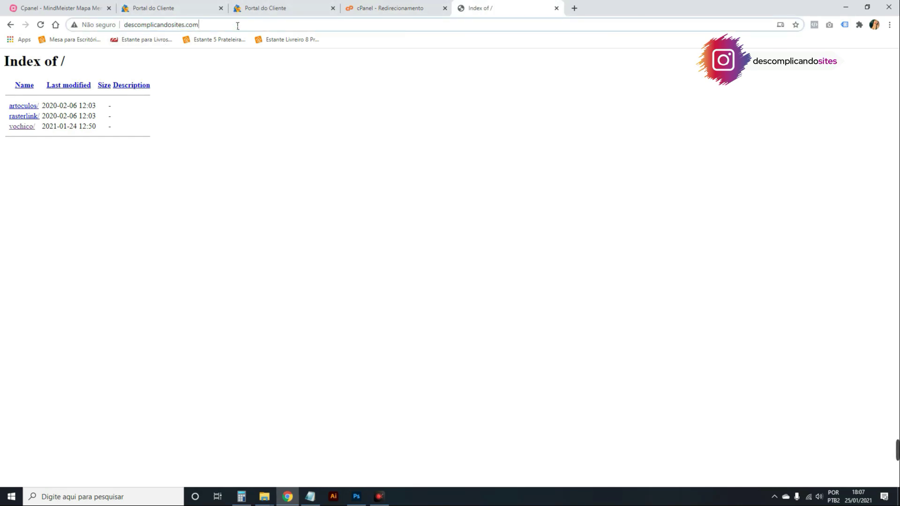
type(".br")
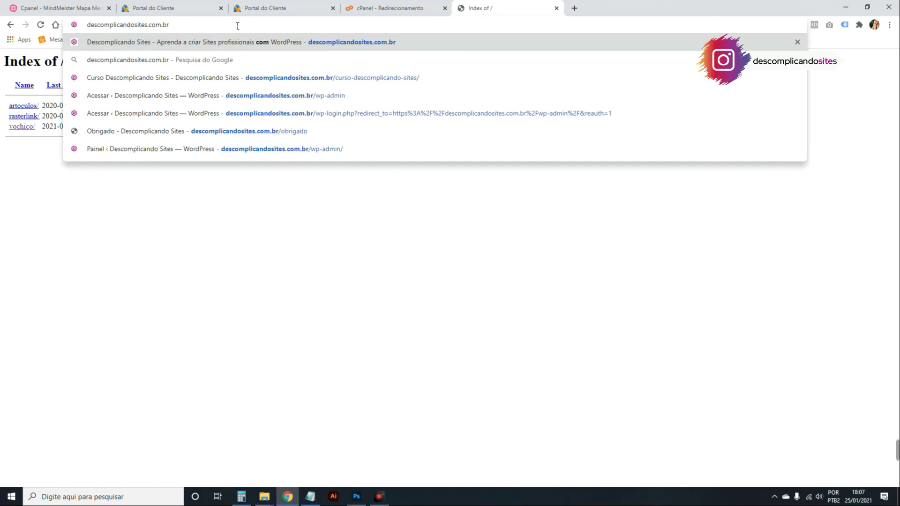
key("Return")
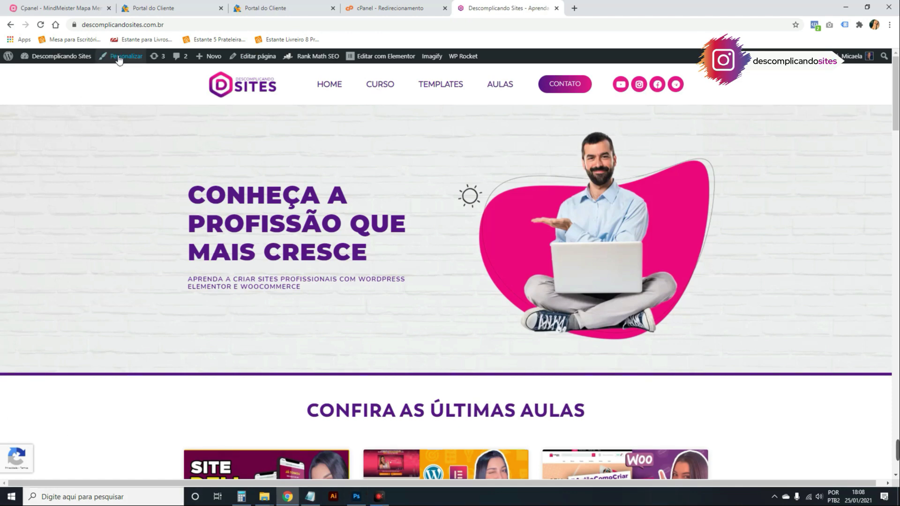
left_click(397, 7)
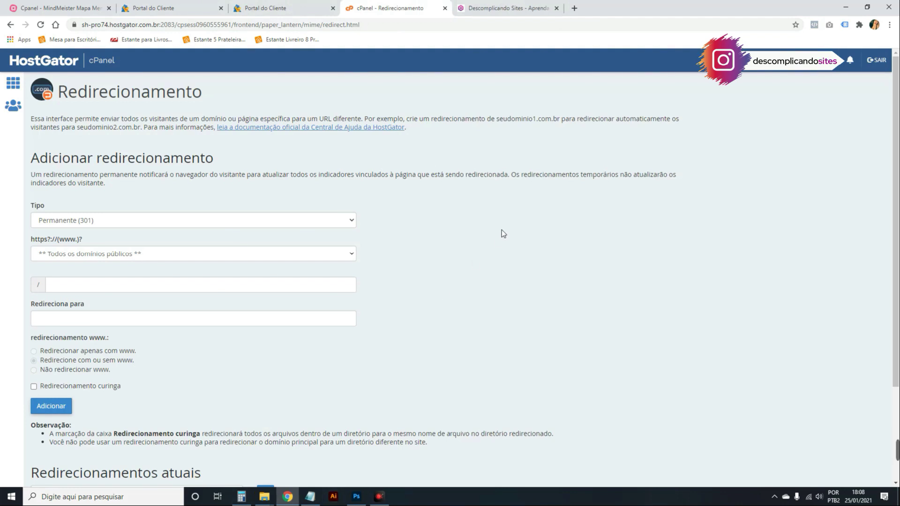
Set a permanent redirect type and choose descomplicandosites.com as the redirected domain.
scroll(462, 256, "down", 1)
left_click(310, 177)
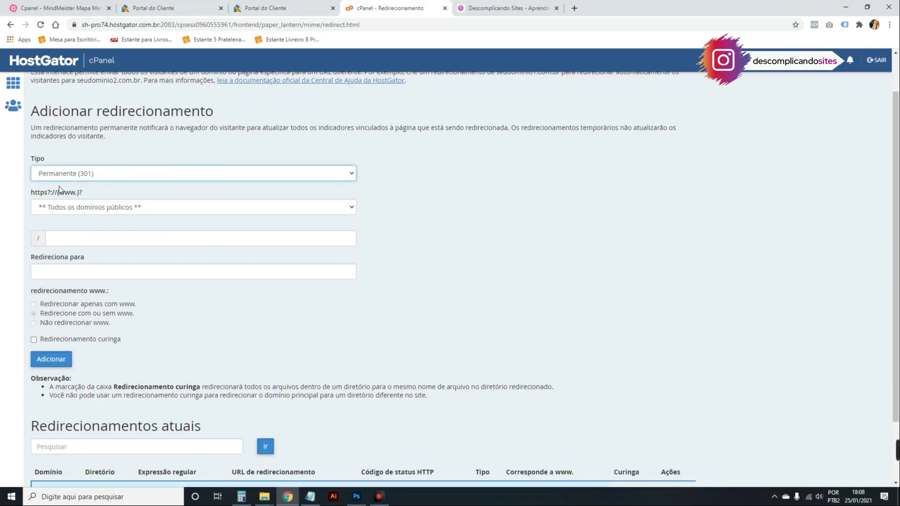
scroll(367, 176, "down", 1)
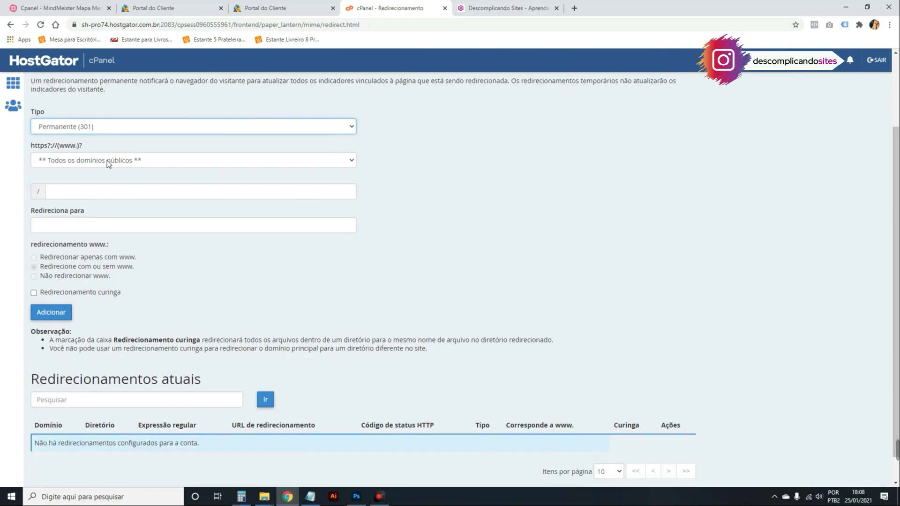
left_click(137, 160)
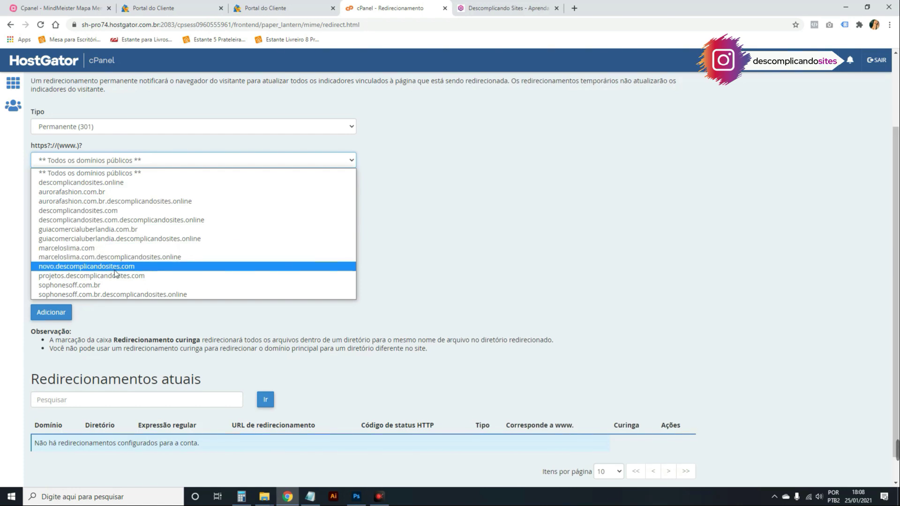
left_click(127, 212)
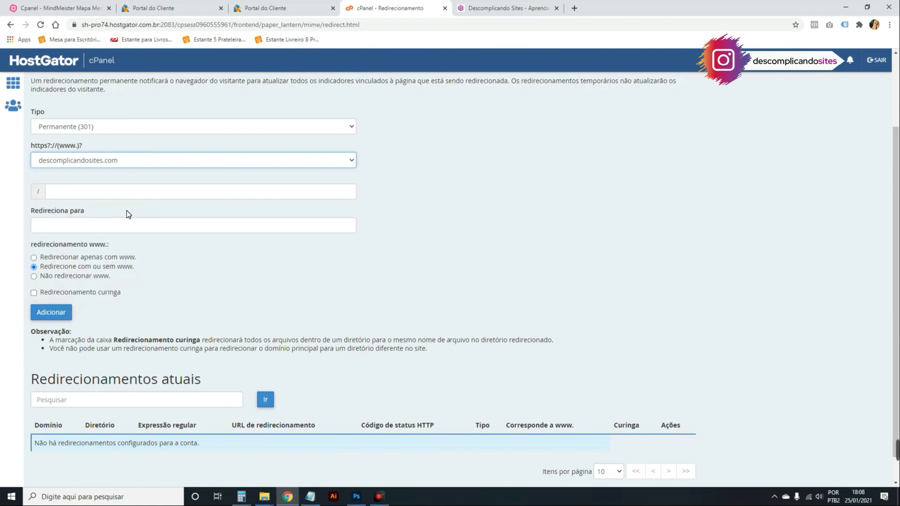
left_click(84, 224)
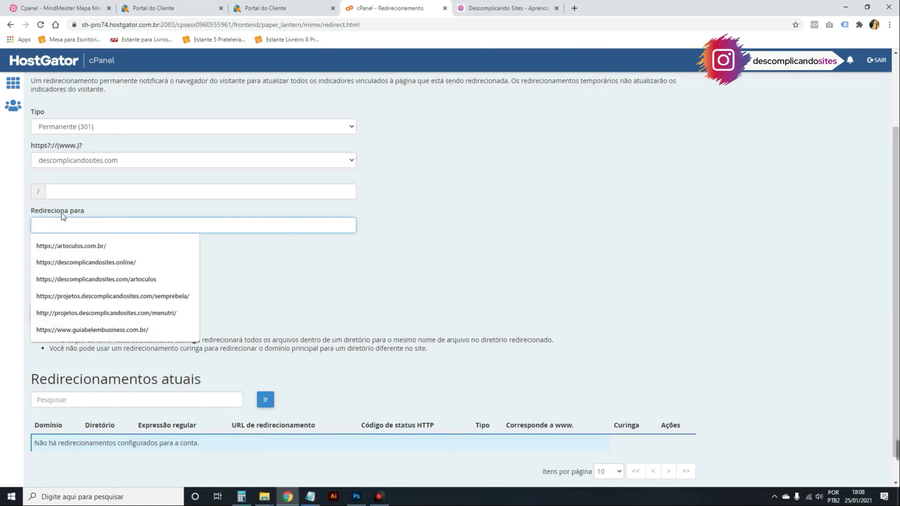
left_click(533, 9)
left_click(174, 26)
key("ctrl+c")
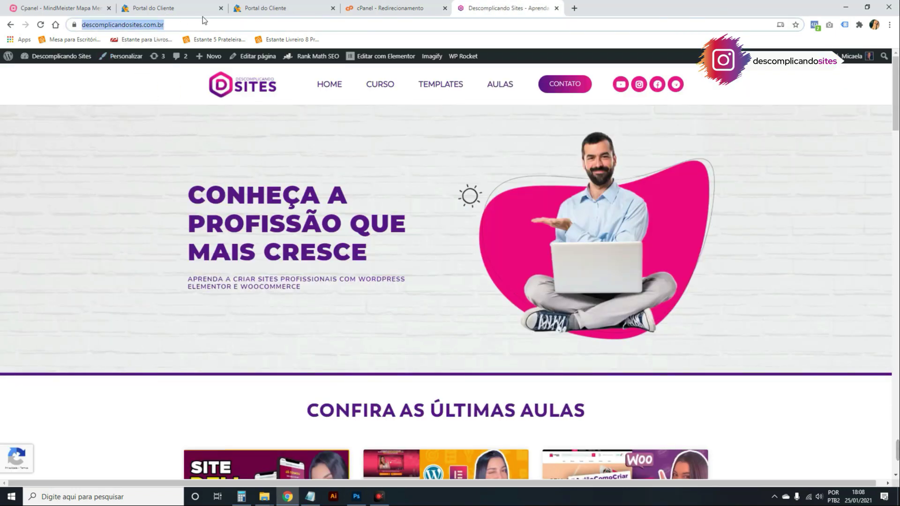
left_click(398, 8)
key("ctrl+v")
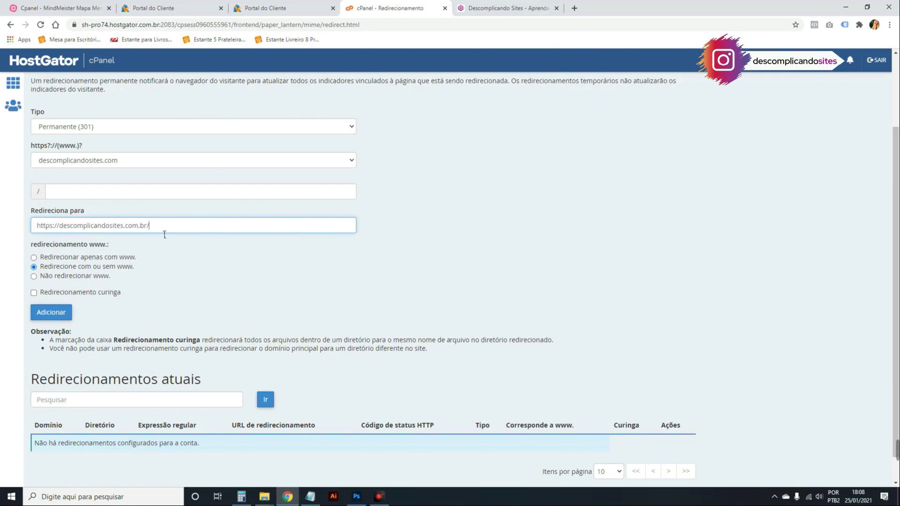
scroll(130, 277, "down", 1)
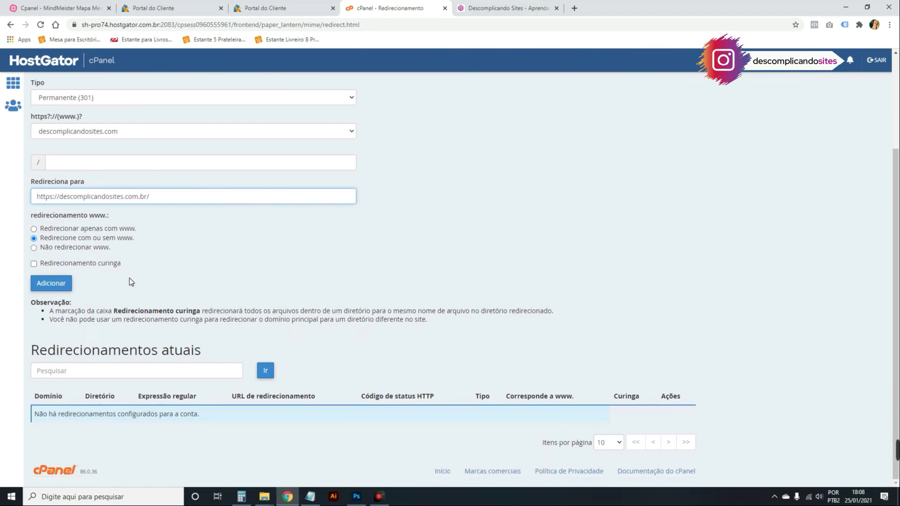
left_click(58, 287)
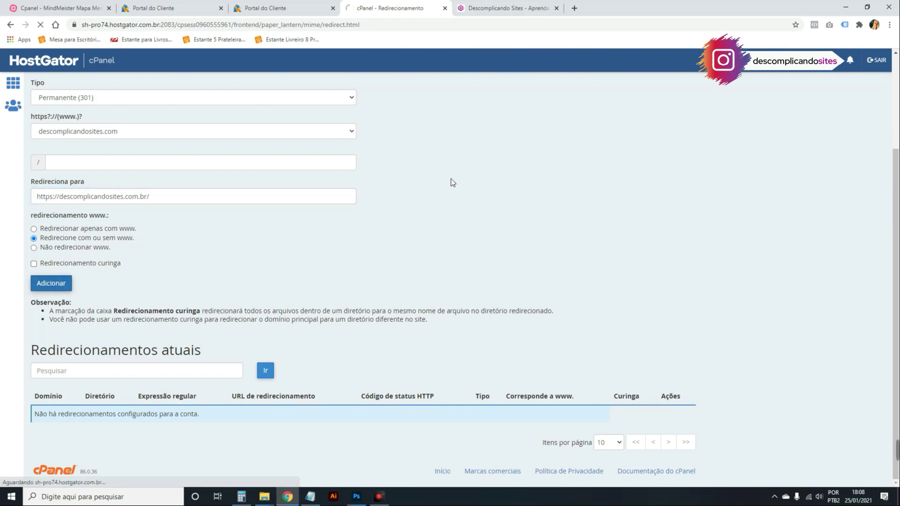
Test the redirect by loading the copied domain in a private browser window.
left_click(375, 156)
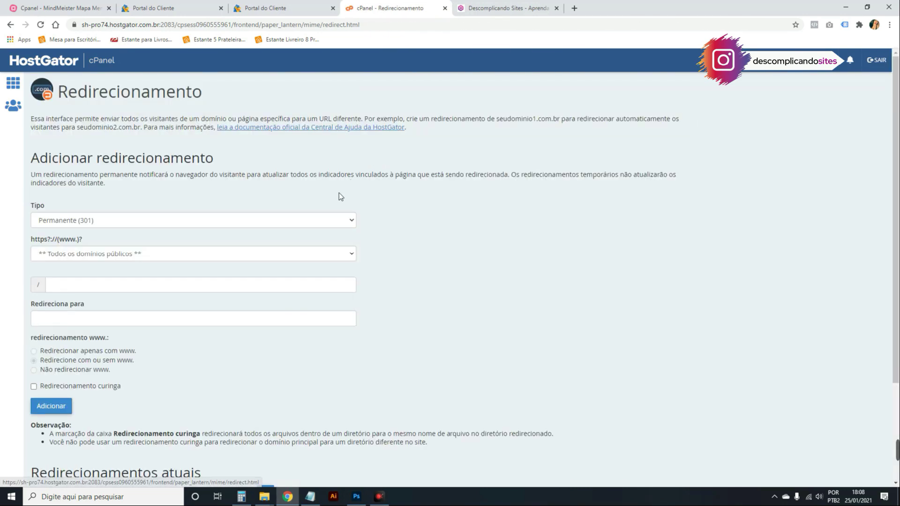
scroll(216, 321, "down", 3)
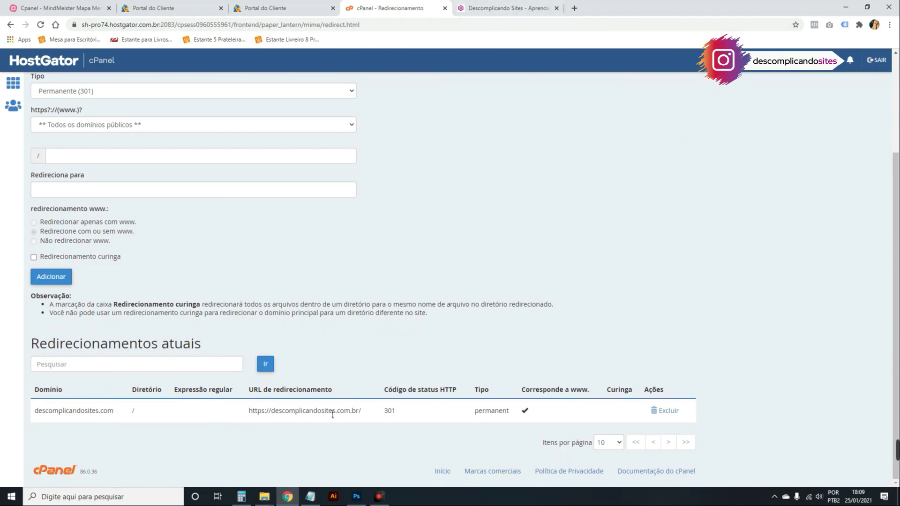
left_click_drag(355, 415, 276, 418)
key("ctrl+c")
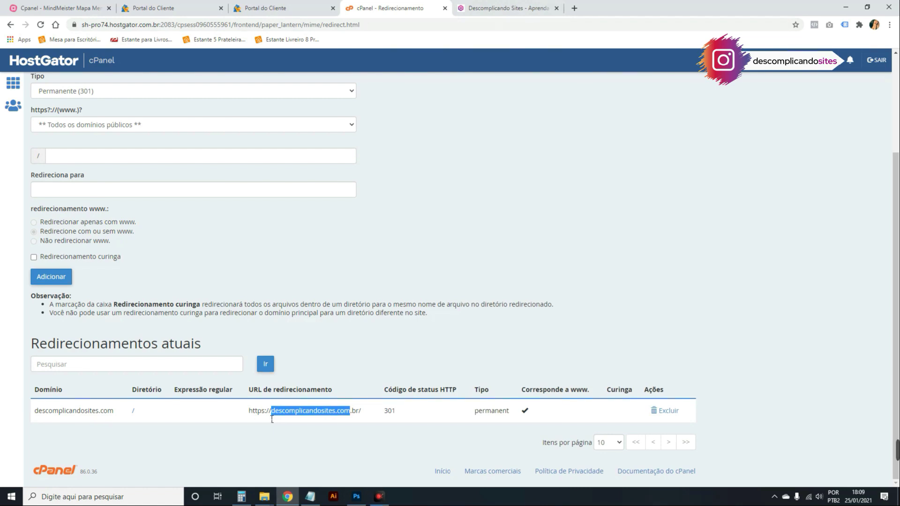
key("ctrl+shift+n")
key("ctrl+v")
key("Return")
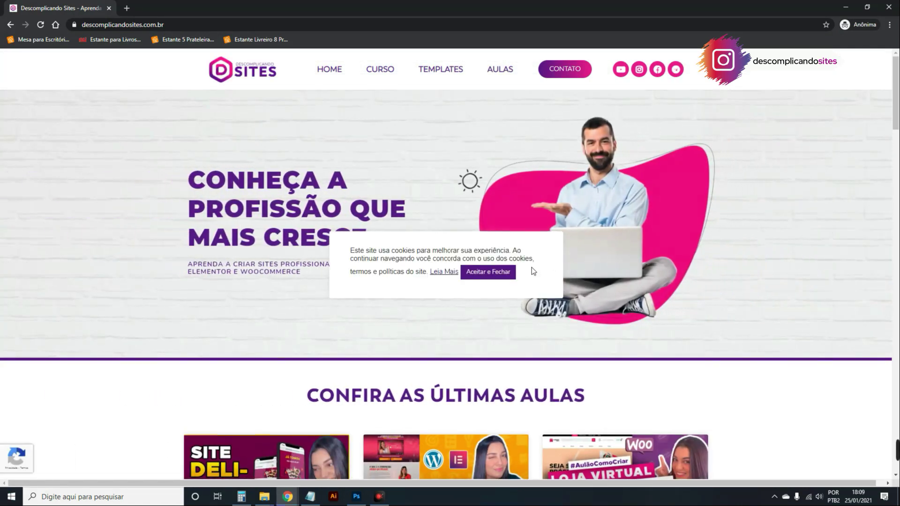
Accept the cookie notice on descomplicandosites.com.br, close the private window, and return to cPanel's home page.
left_click(472, 275)
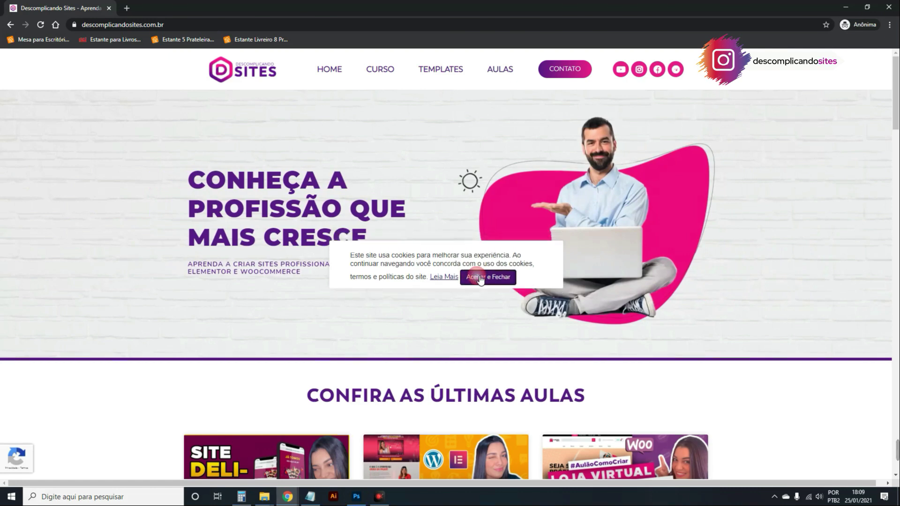
mouse_move(436, 7)
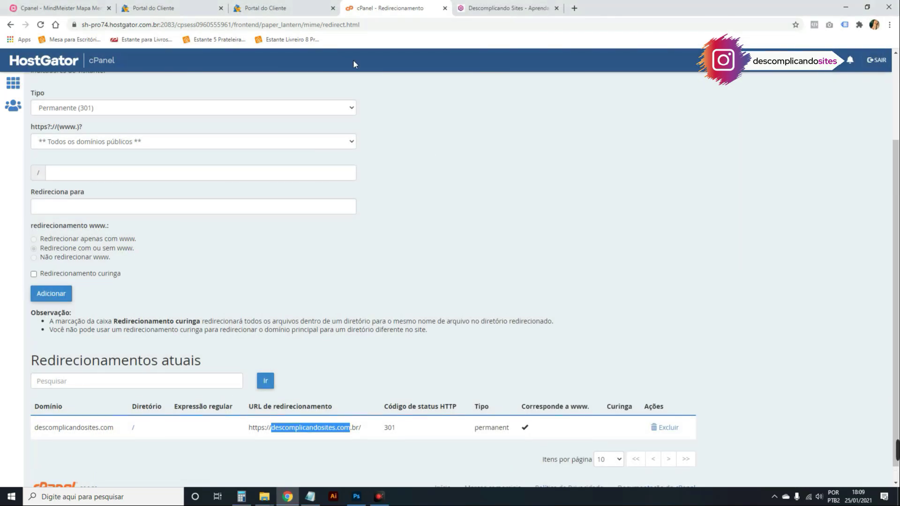
left_click(14, 28)
left_click(13, 27)
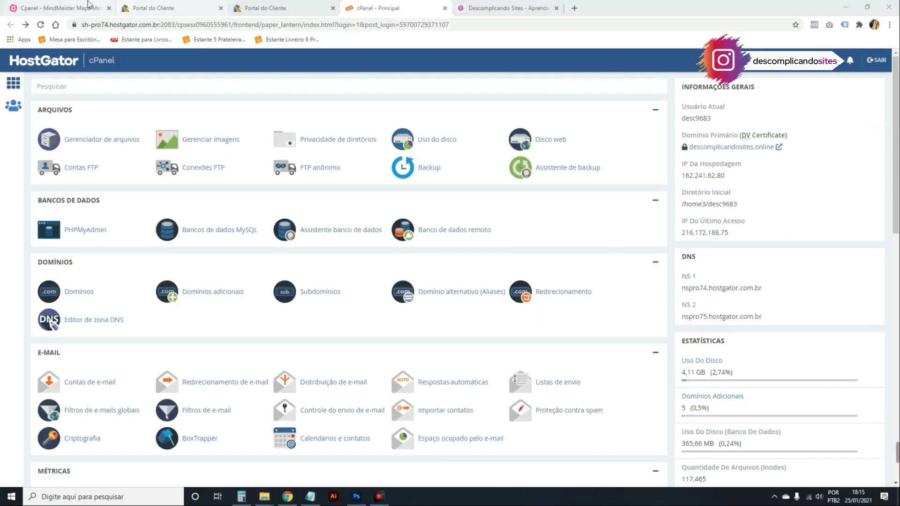
In the MindMeister map, expand E-mail, move Migrar to the top, then return to cPanel's E-mail tools.
left_click(93, 8)
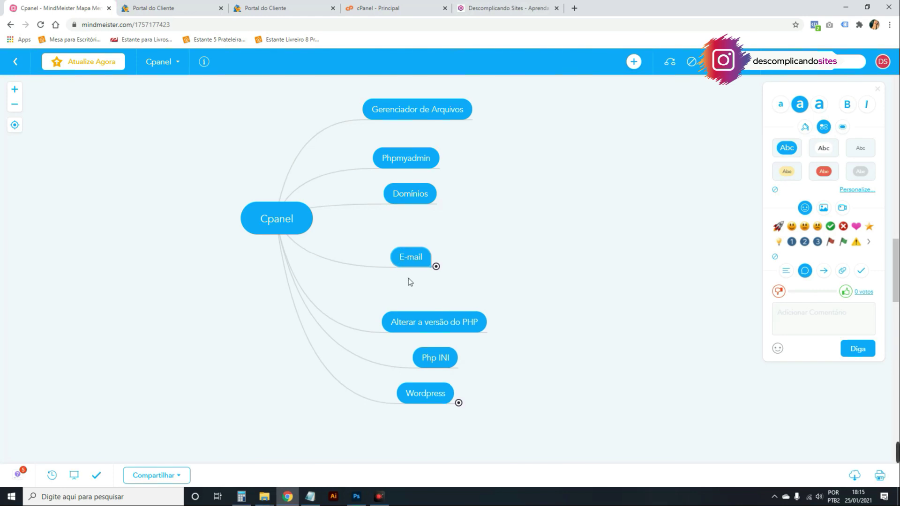
left_click(435, 266)
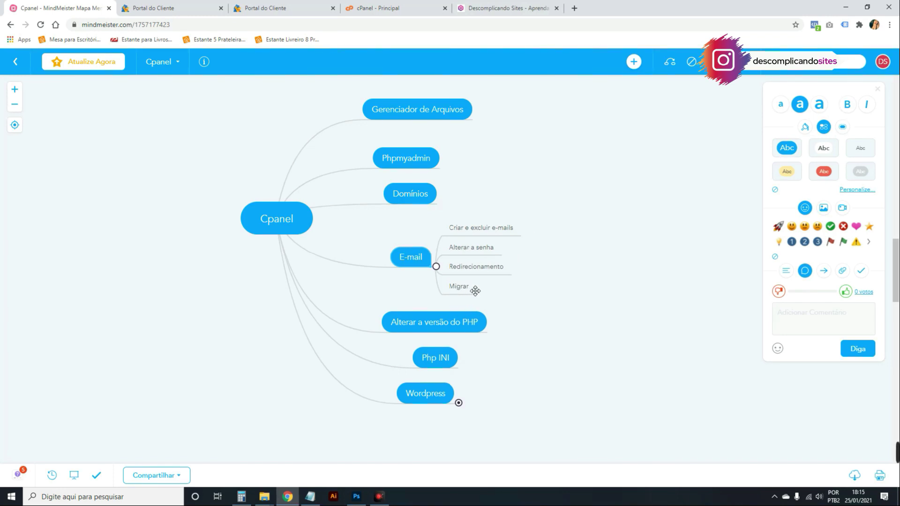
left_click_drag(472, 291, 477, 229)
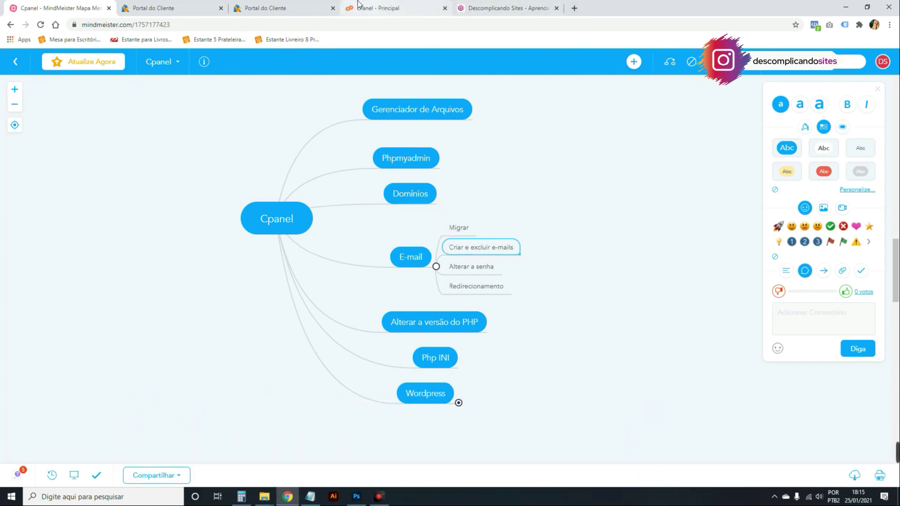
left_click(375, 8)
scroll(78, 216, "down", 3)
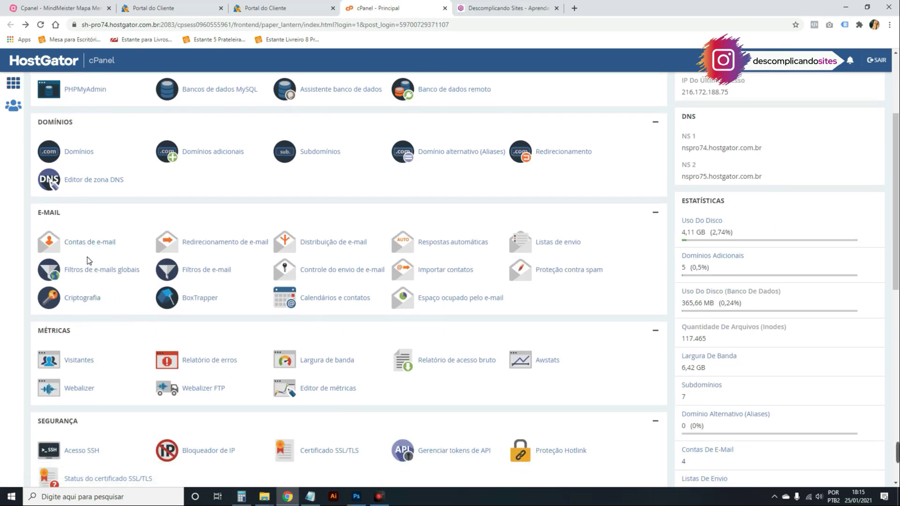
Start a new e-mail account on descomplicandosites.online in Contas de e-mail and enter its user name.
left_click(98, 242)
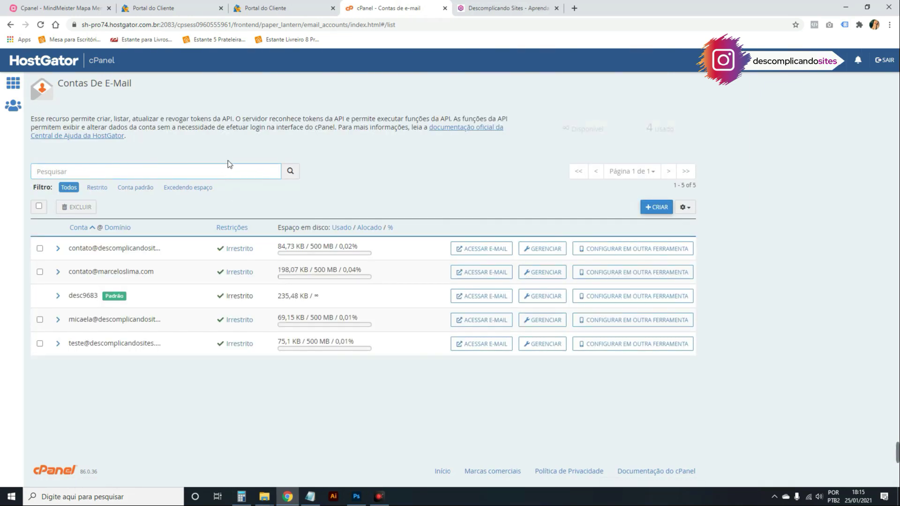
left_click(660, 207)
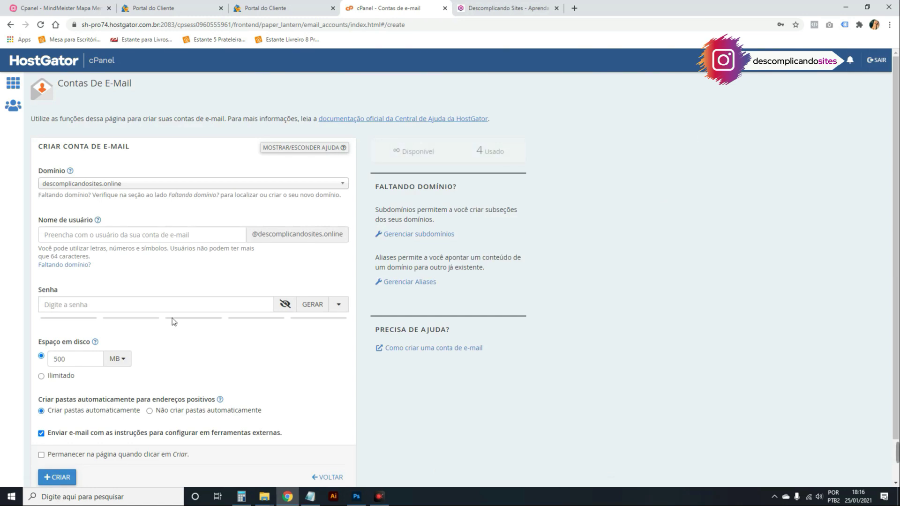
left_click(149, 186)
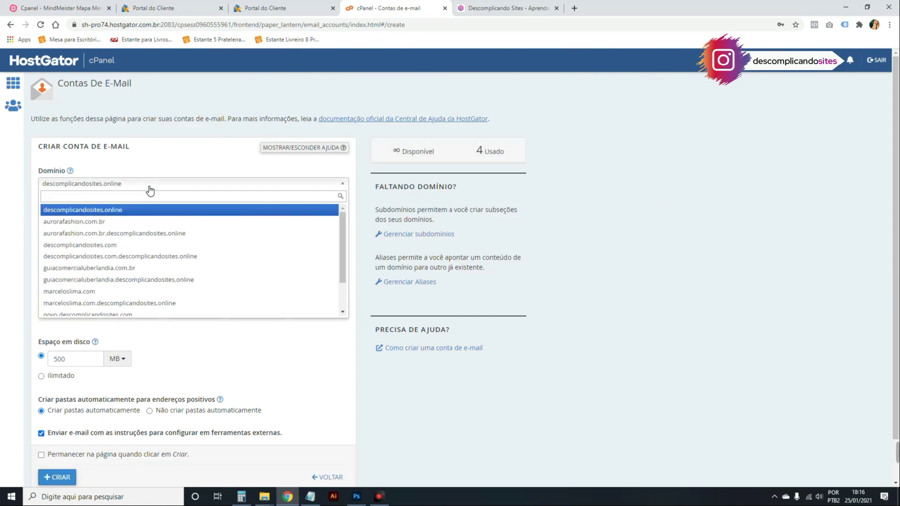
left_click(150, 189)
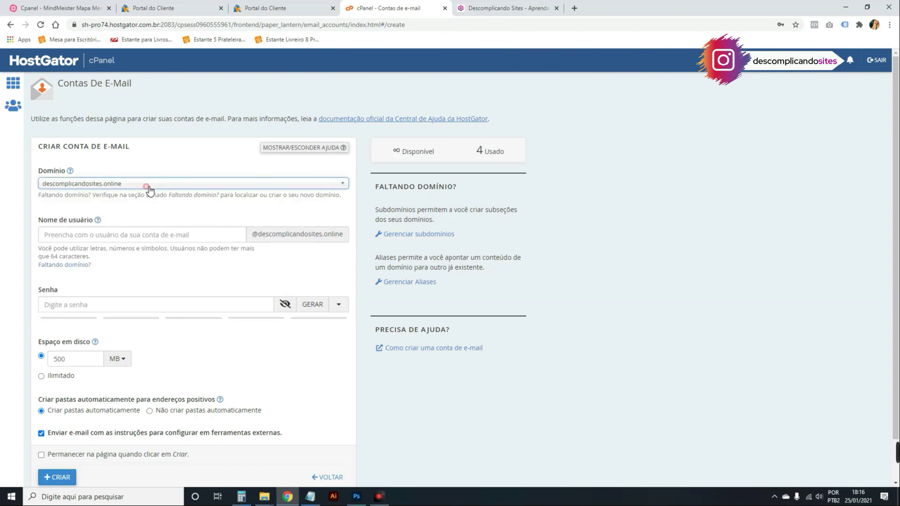
left_click(163, 232)
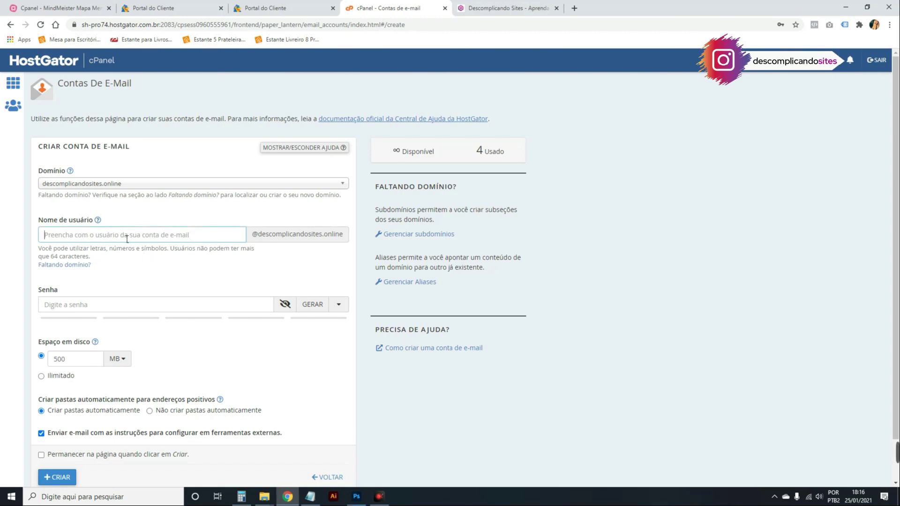
double_click(257, 237)
left_click(169, 236)
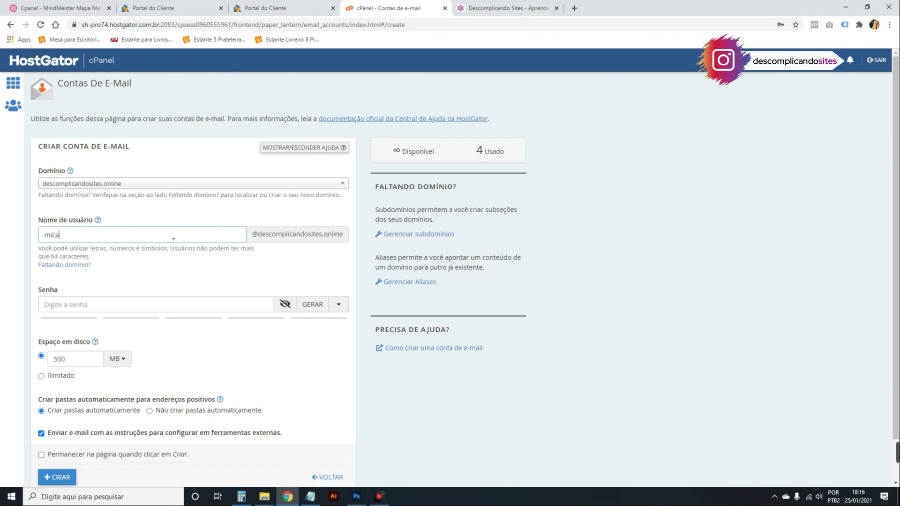
Enter the account password, generate a strong password, and translate the form into Portuguese.
scroll(206, 253, "down", 1)
left_click(199, 265)
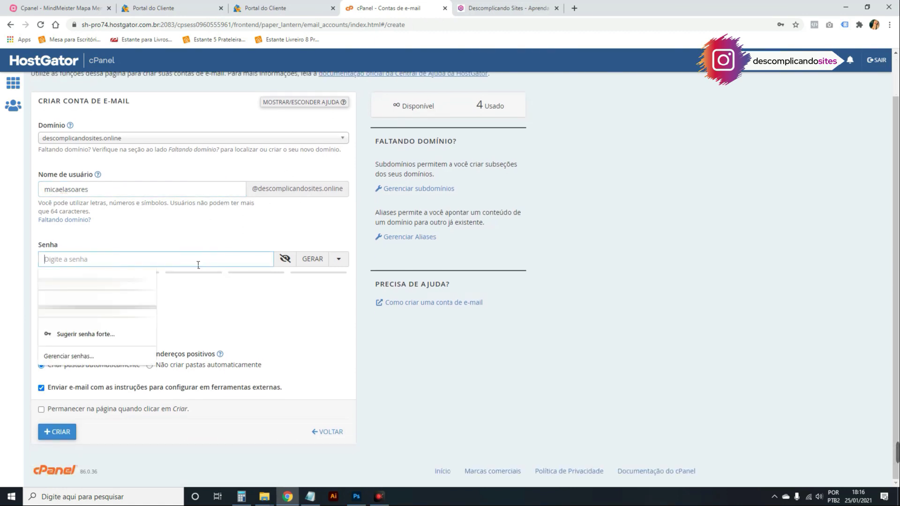
type("•••••••")
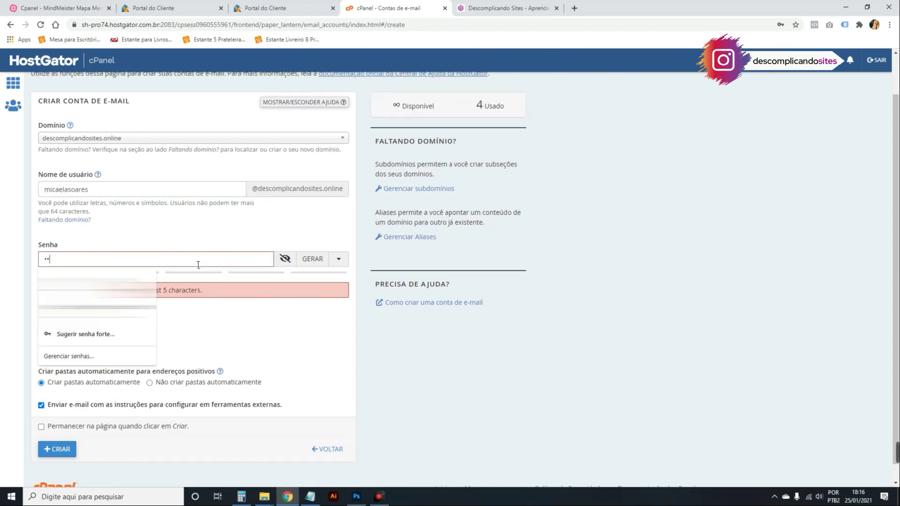
type("•")
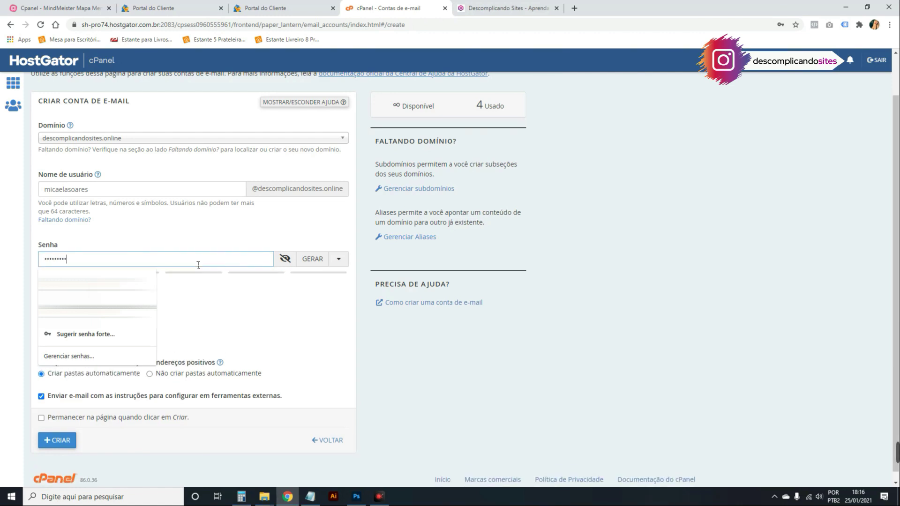
type("••••")
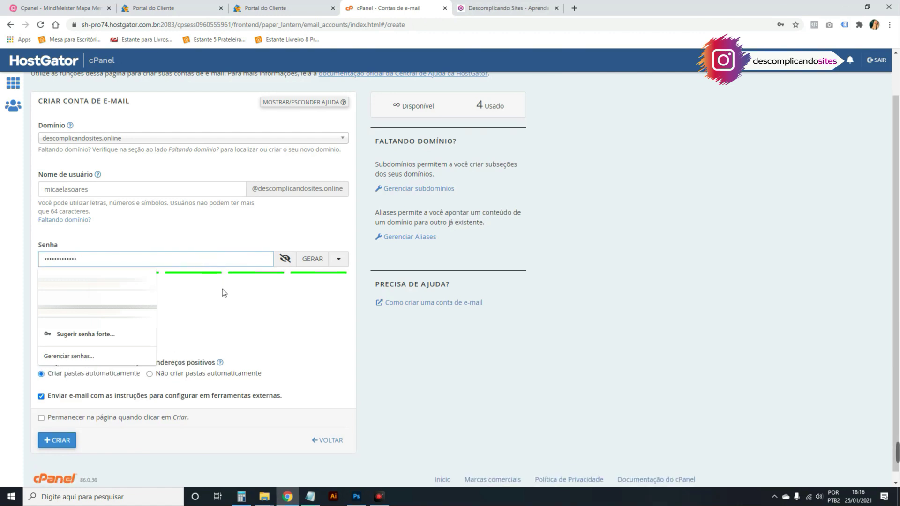
left_click(218, 284)
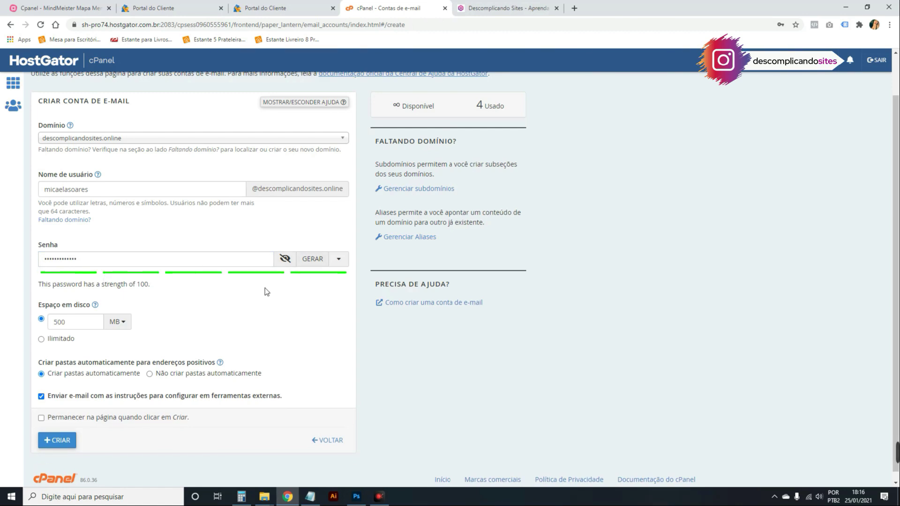
scroll(286, 291, "down", 1)
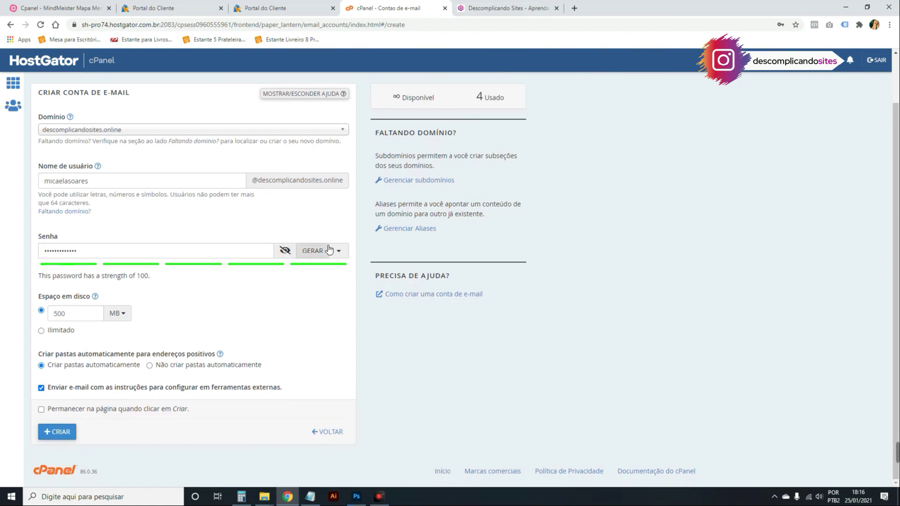
left_click(325, 251)
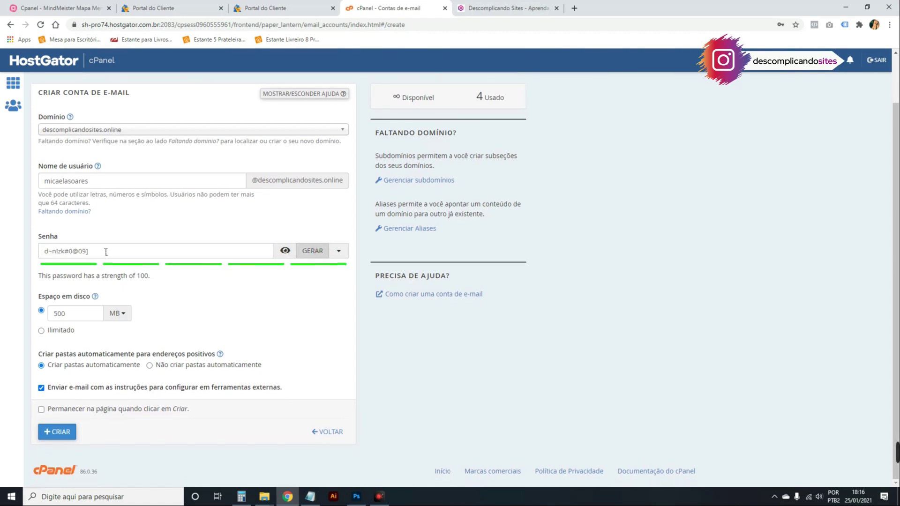
left_click_drag(236, 249, 43, 250)
right_click(244, 289)
left_click(302, 386)
left_click(153, 332)
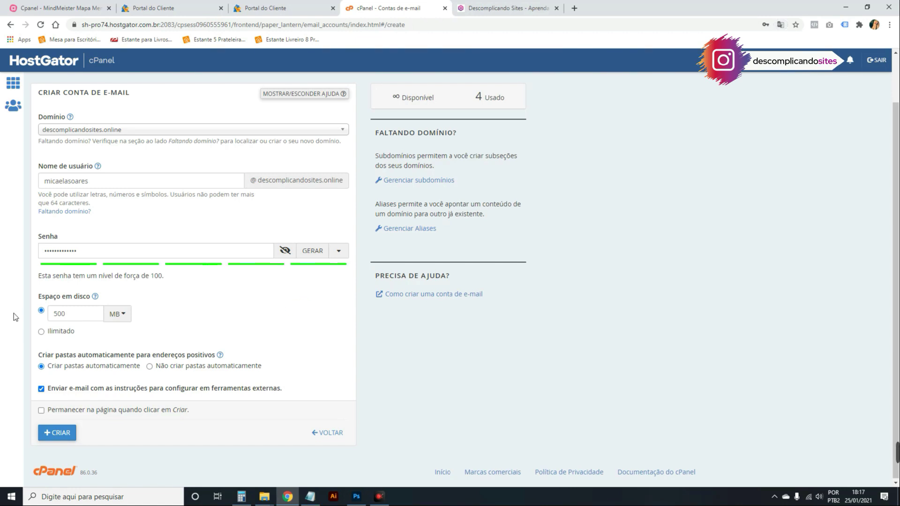
Lower the Espaço em disco quota from 500 MB to 1 and submit the new account.
left_click_drag(39, 296, 167, 286)
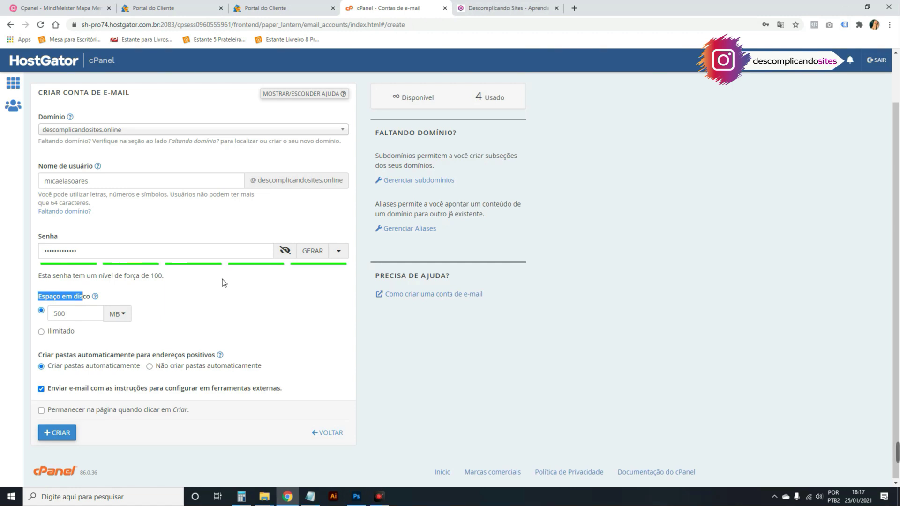
left_click(60, 331)
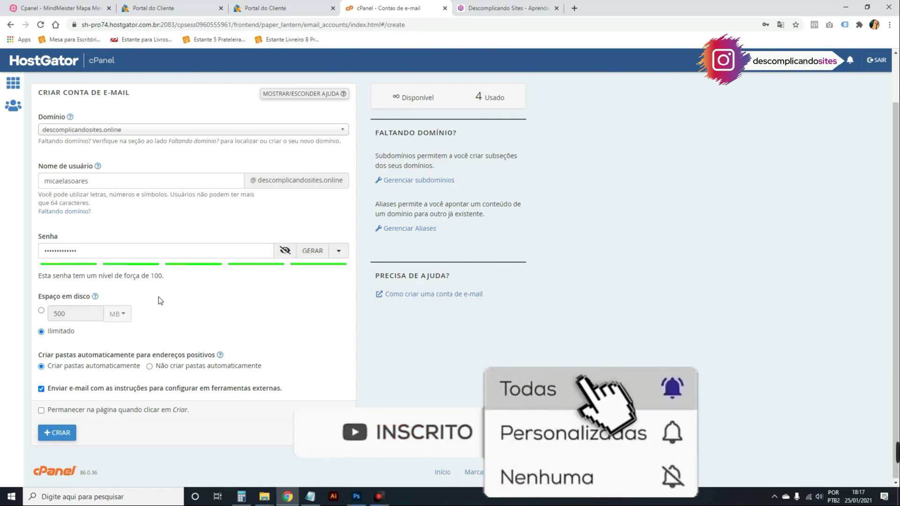
left_click(41, 311)
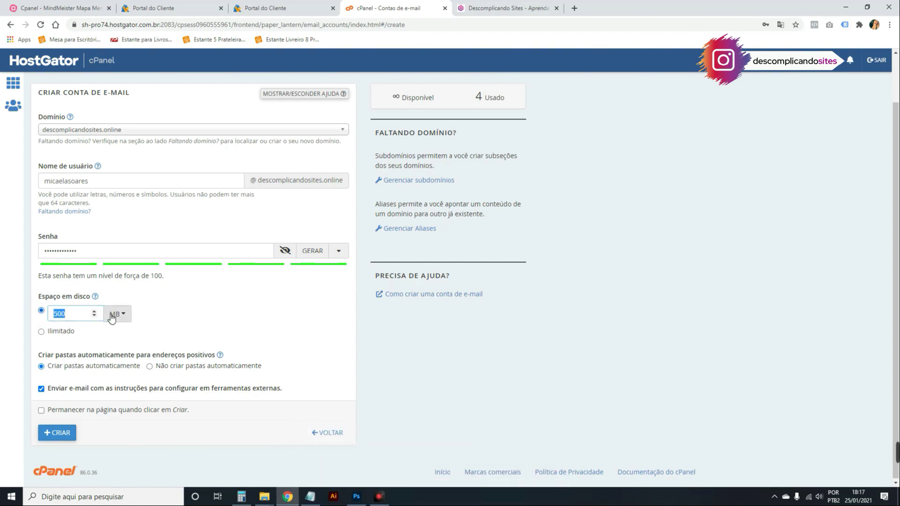
left_click(117, 314)
left_click(92, 334)
double_click(60, 314)
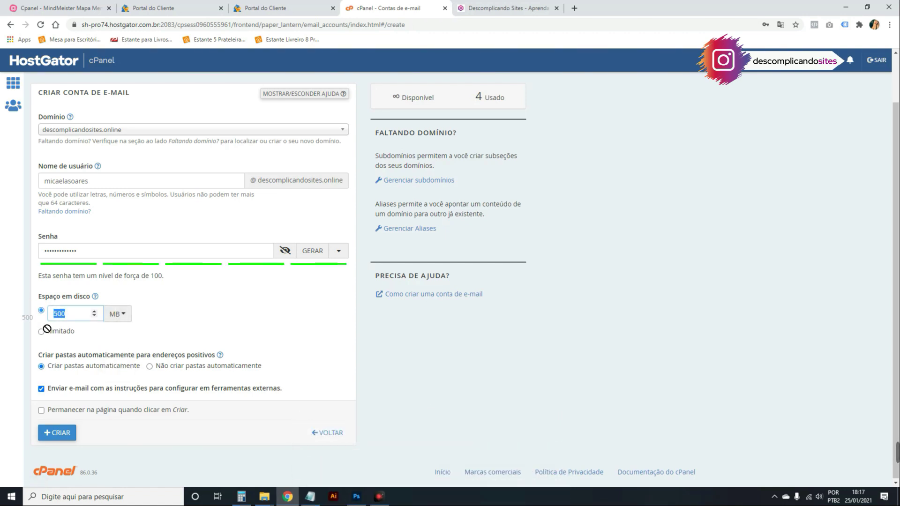
type("1")
left_click(94, 341)
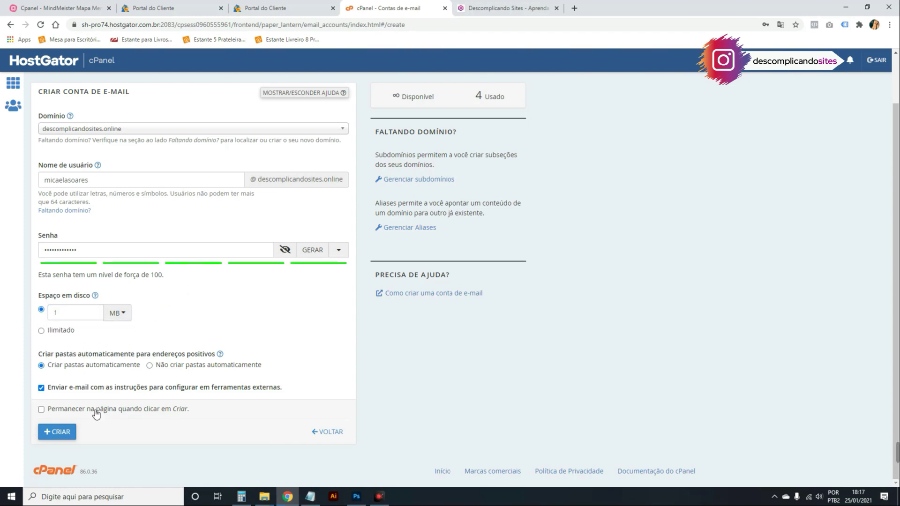
left_click(47, 437)
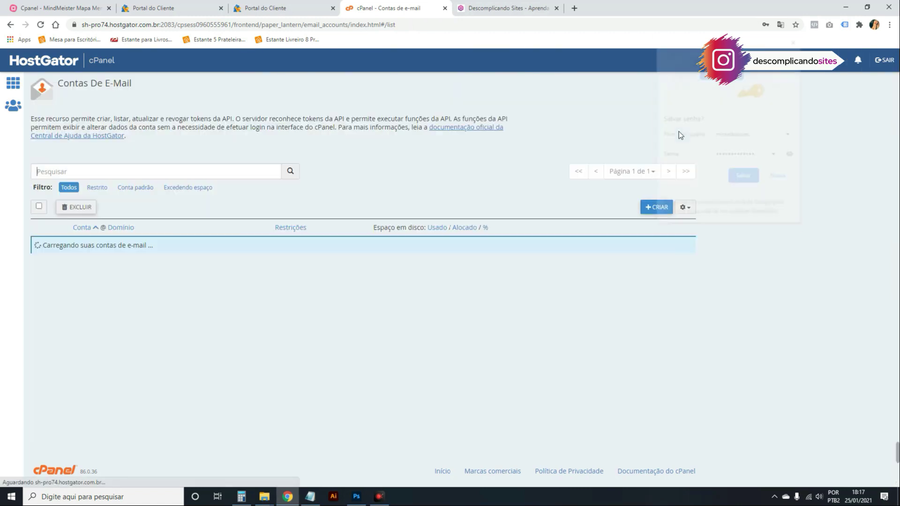
Open the new account in Roundcube Webmail, view its configuration message in the inbox, then close the tab.
left_click(793, 42)
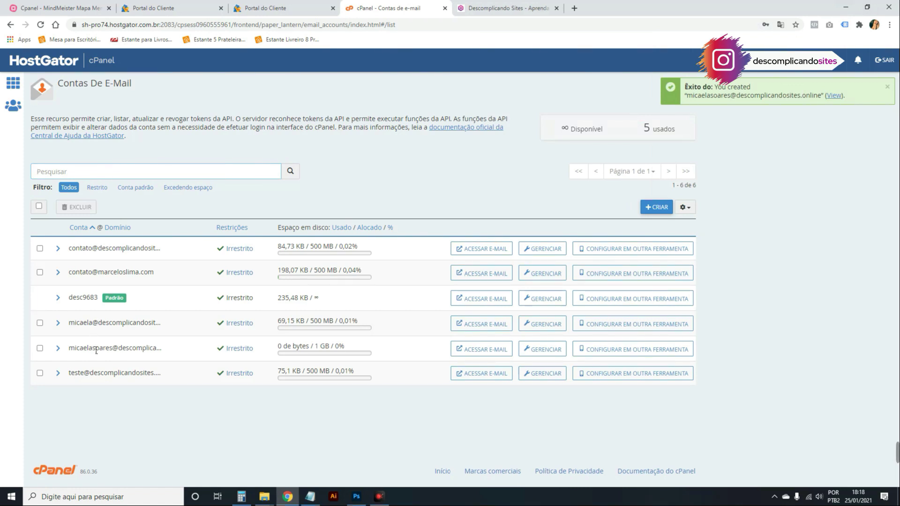
left_click_drag(89, 348, 156, 338)
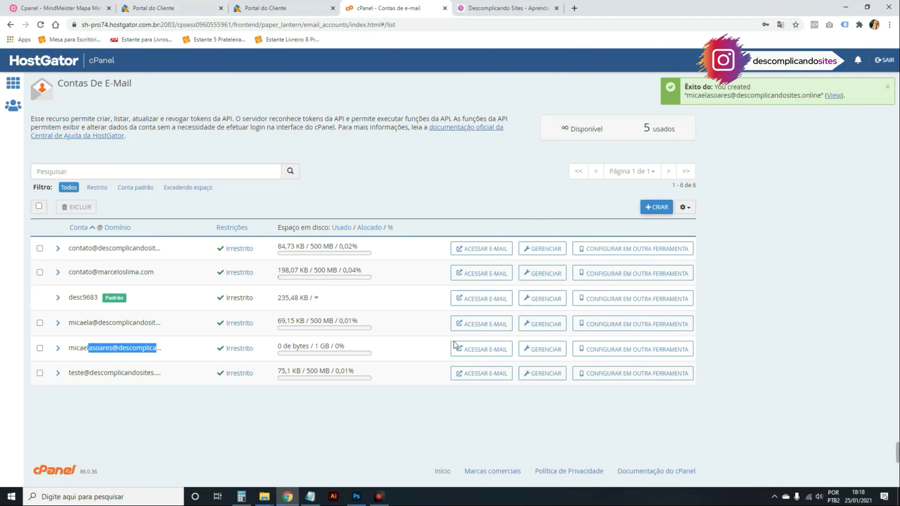
left_click(470, 352)
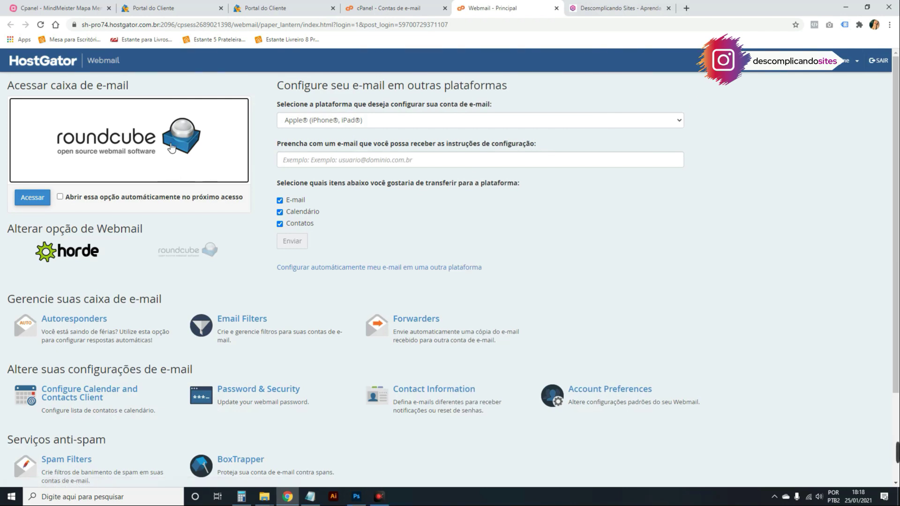
left_click(171, 147)
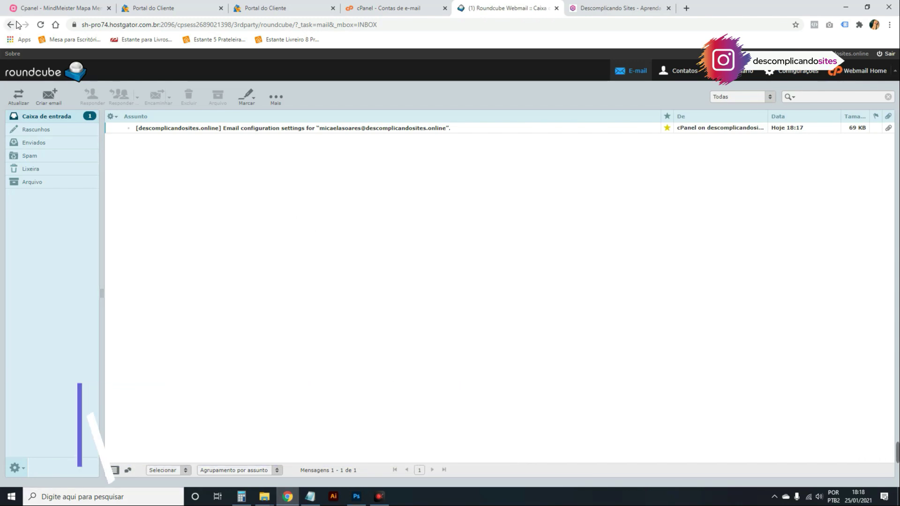
key("ctrl+w")
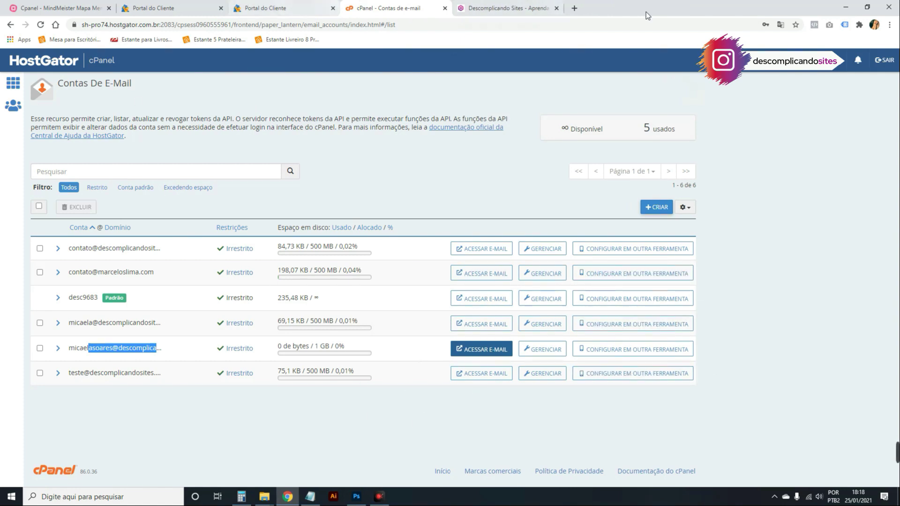
left_click(548, 351)
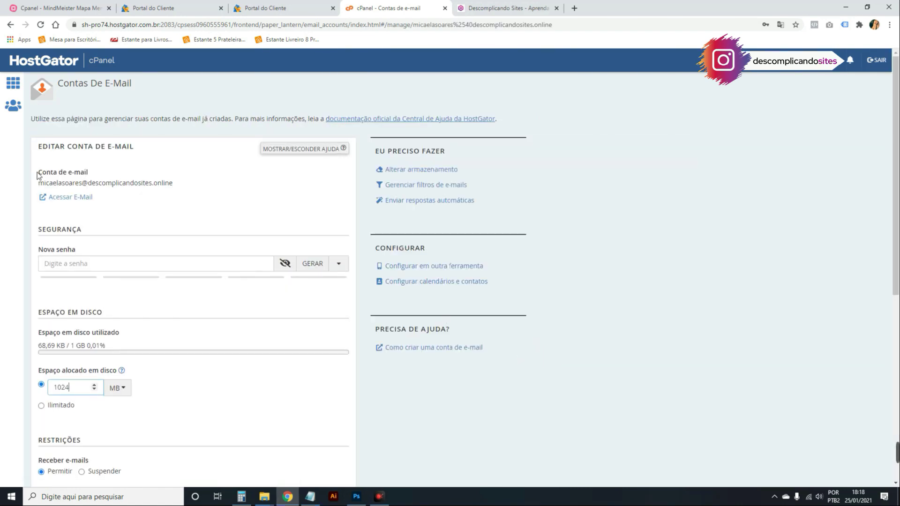
left_click(73, 263)
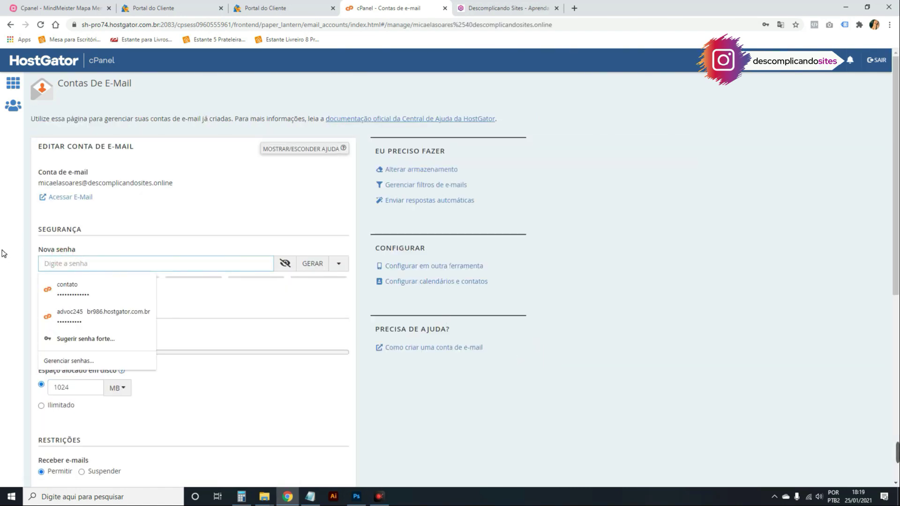
left_click(347, 396)
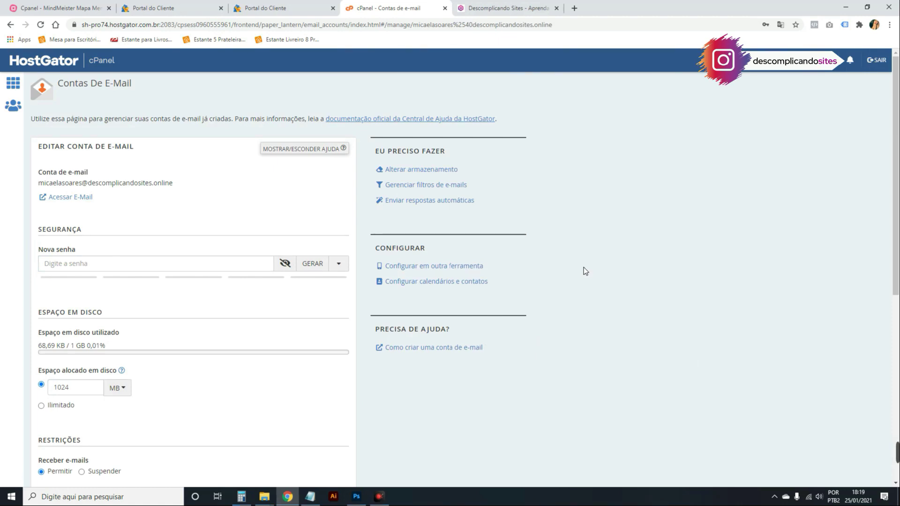
scroll(184, 273, "down", 3)
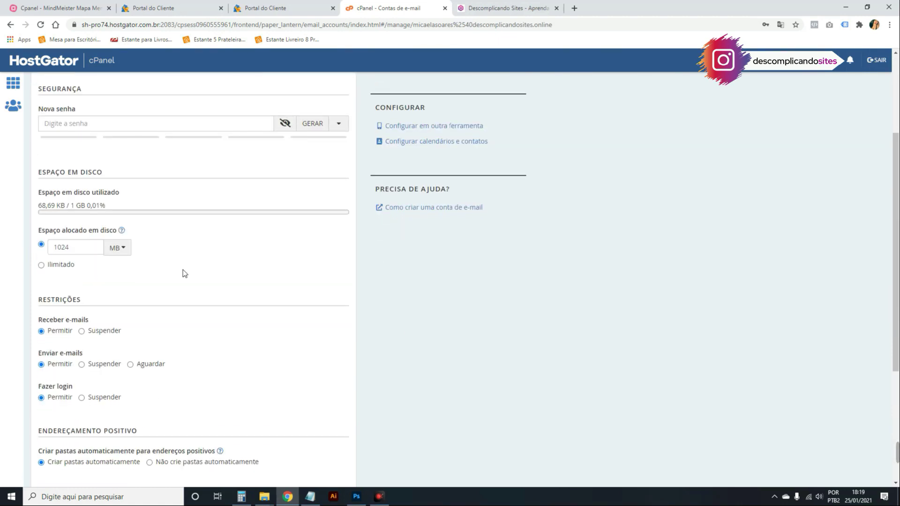
left_click(158, 123)
scroll(220, 182, "down", 4)
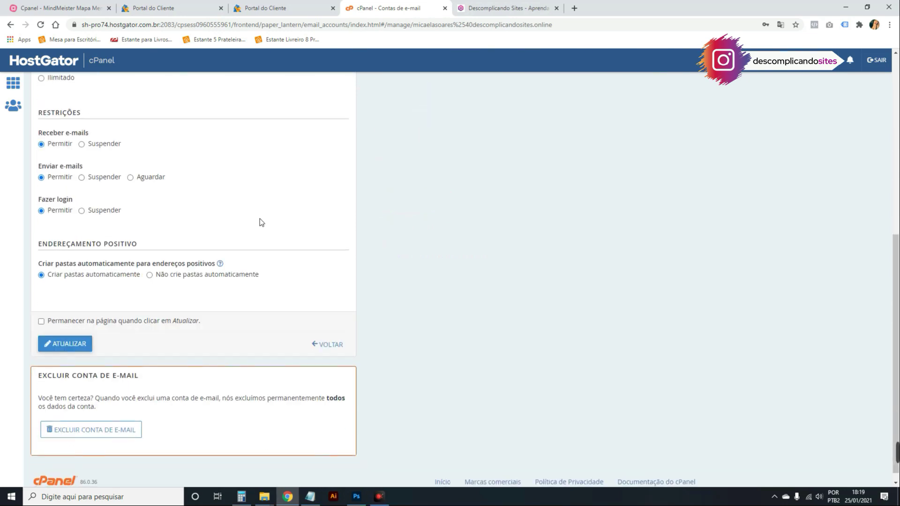
left_click(66, 344)
scroll(403, 269, "down", 7)
scroll(403, 266, "up", 7)
scroll(156, 274, "down", 7)
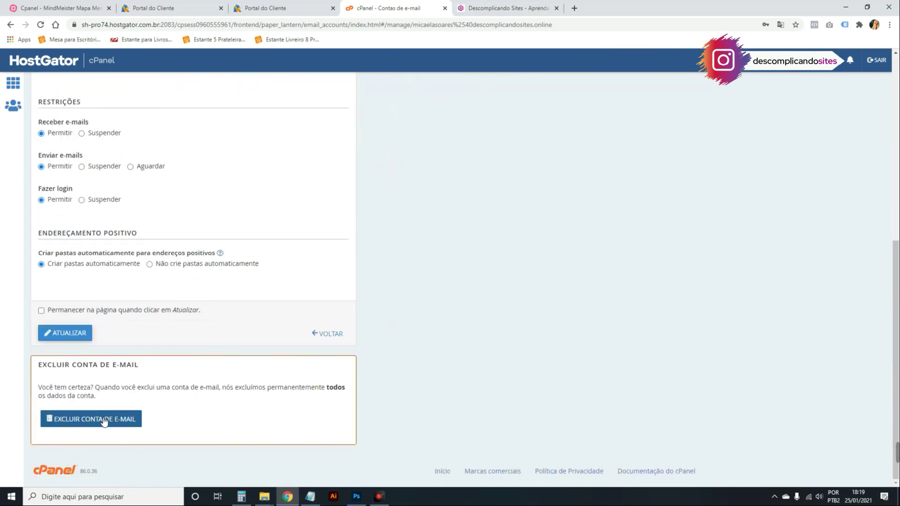
key("alt+Left")
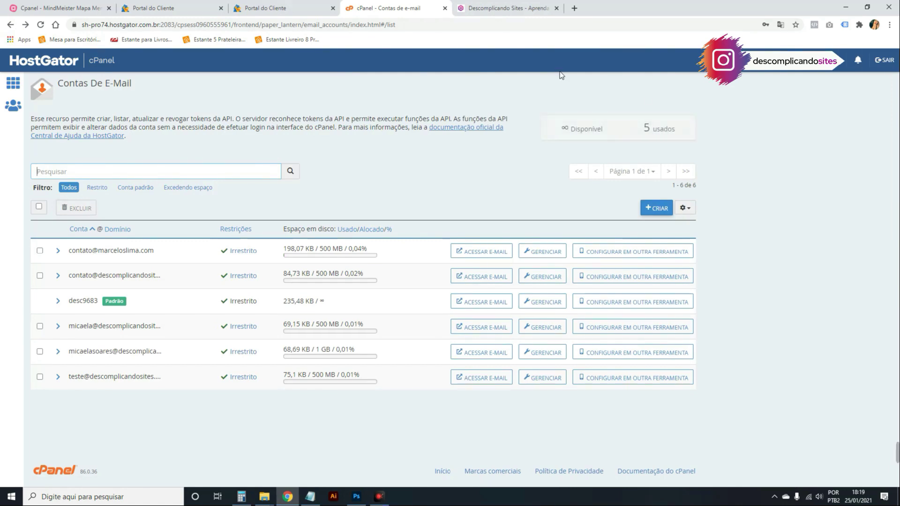
left_click(638, 326)
scroll(123, 295, "down", 5)
left_click_drag(90, 225, 196, 304)
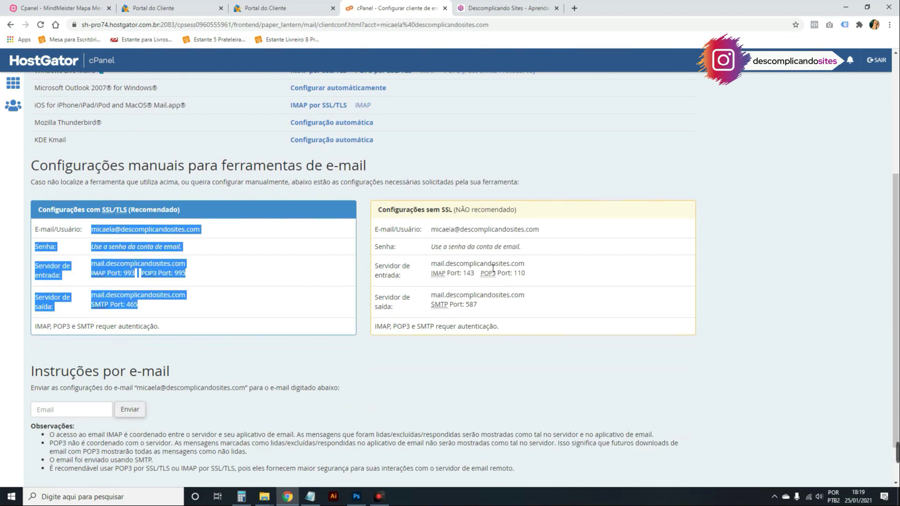
left_click_drag(490, 310, 372, 225)
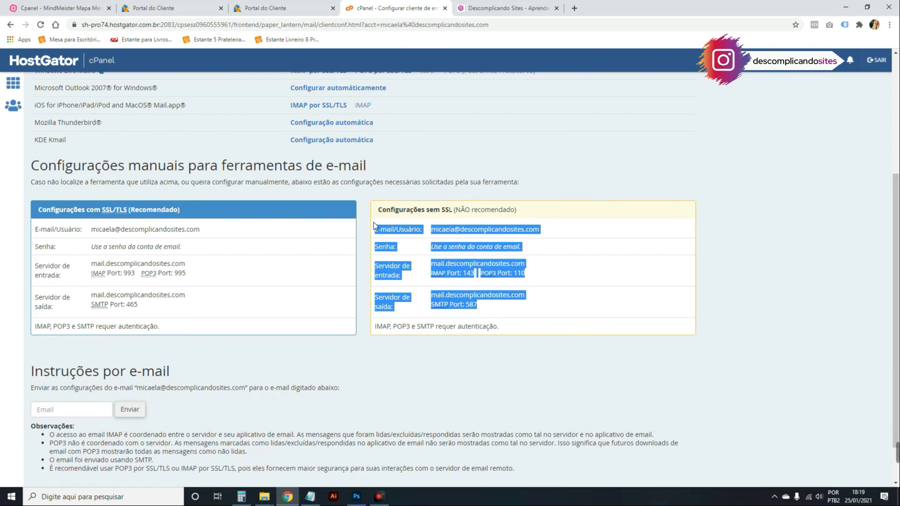
scroll(392, 234, "up", 7)
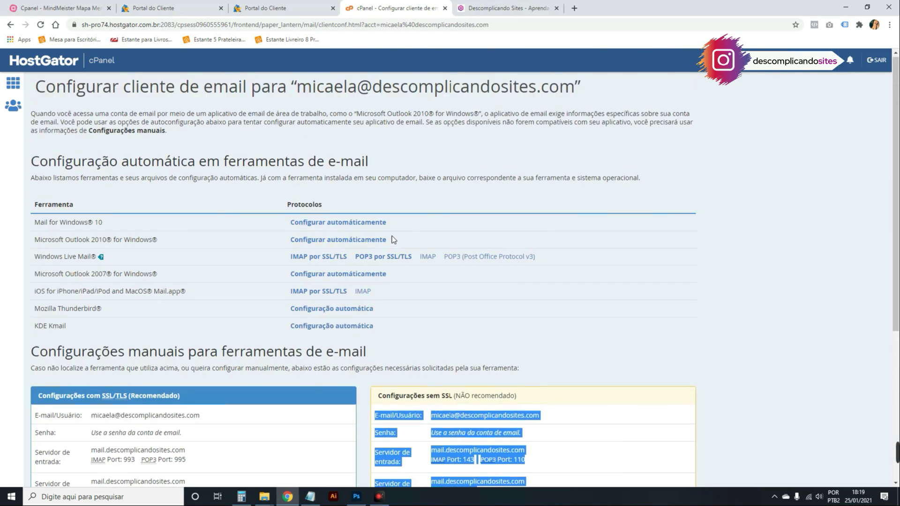
scroll(391, 239, "down", 6)
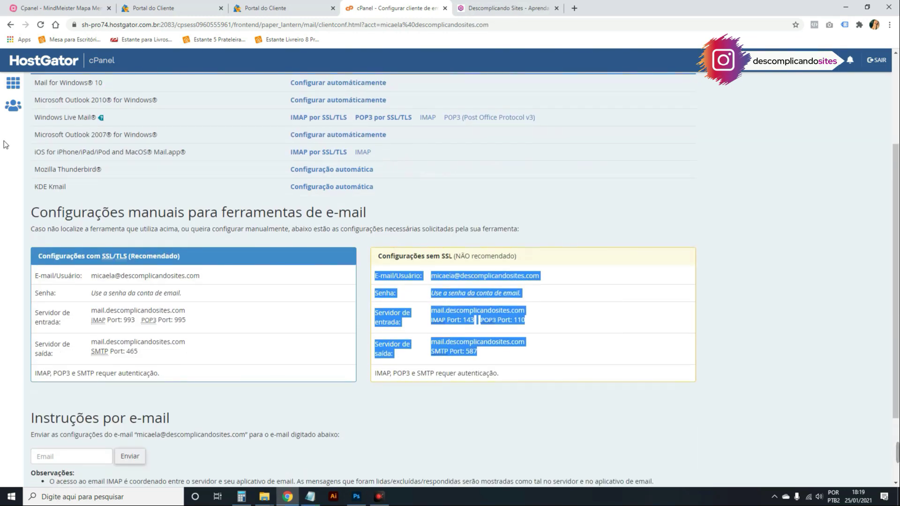
left_click_drag(97, 275, 596, 362)
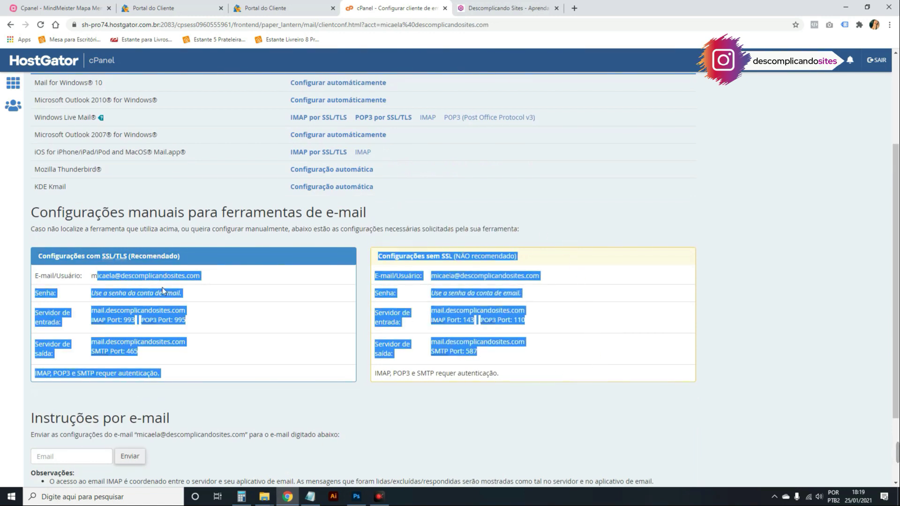
left_click(55, 298)
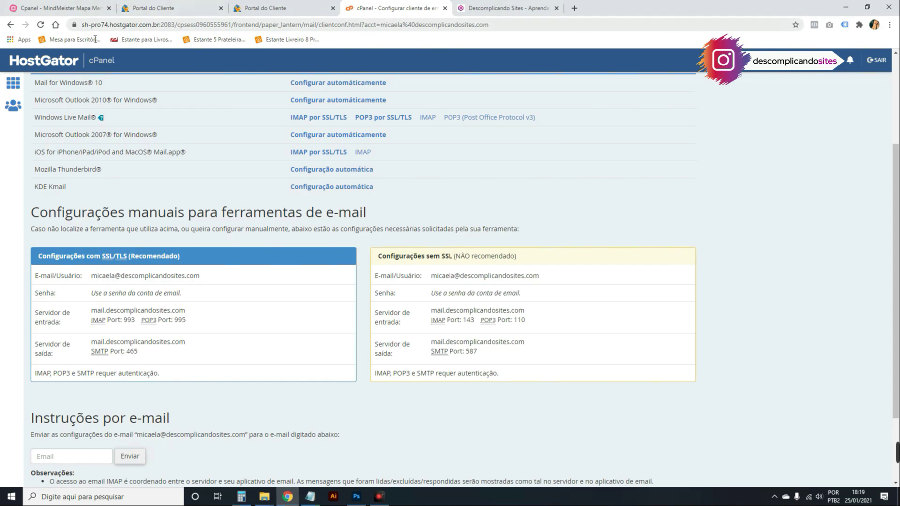
left_click(10, 24)
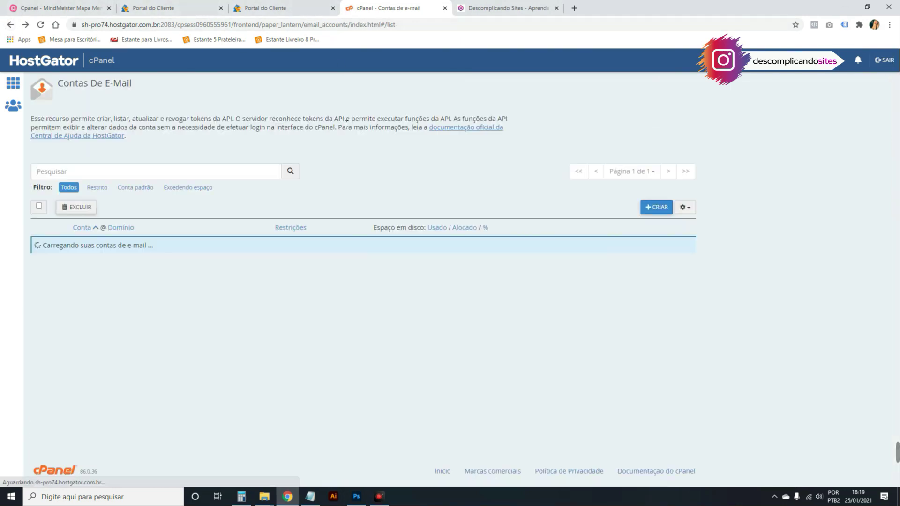
Go back to cPanel home and open e-mail forwarding for descomplicandosites.online.
left_click(12, 27)
left_click(11, 28)
left_click(10, 28)
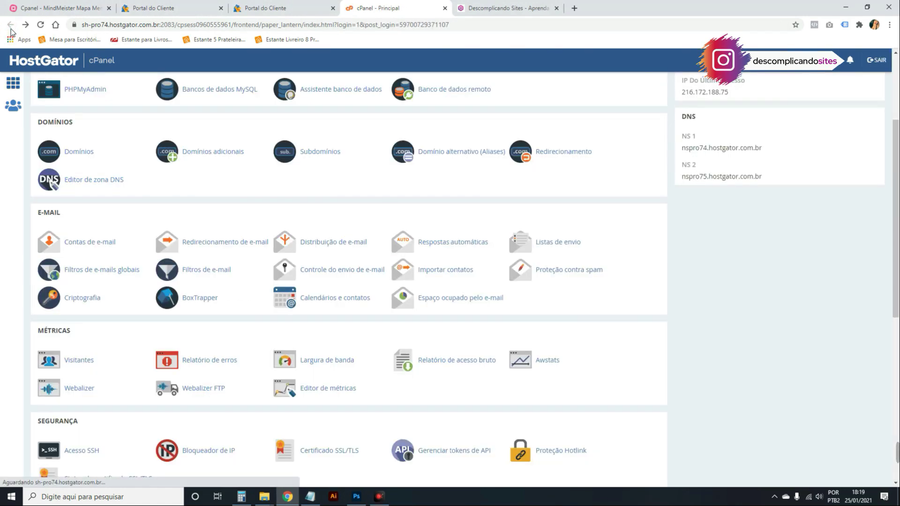
left_click(218, 243)
scroll(219, 249, "down", 1)
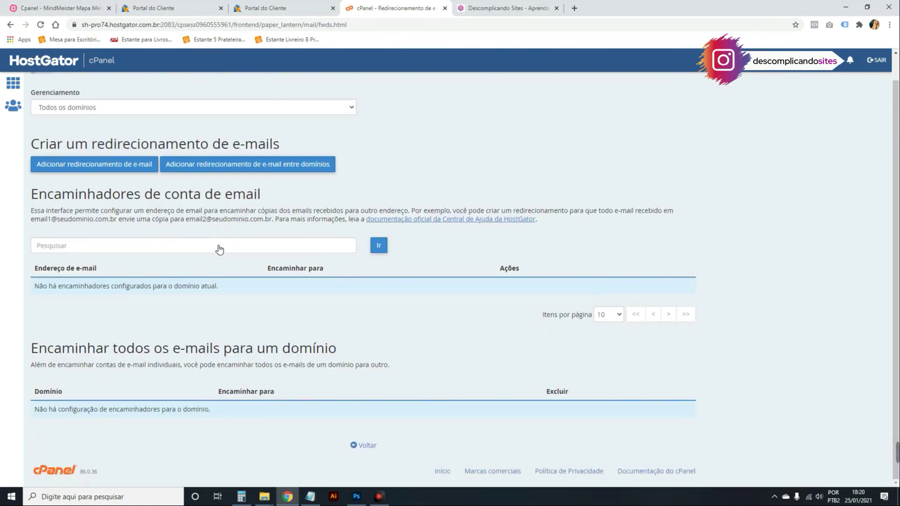
scroll(218, 249, "up", 1)
left_click(153, 134)
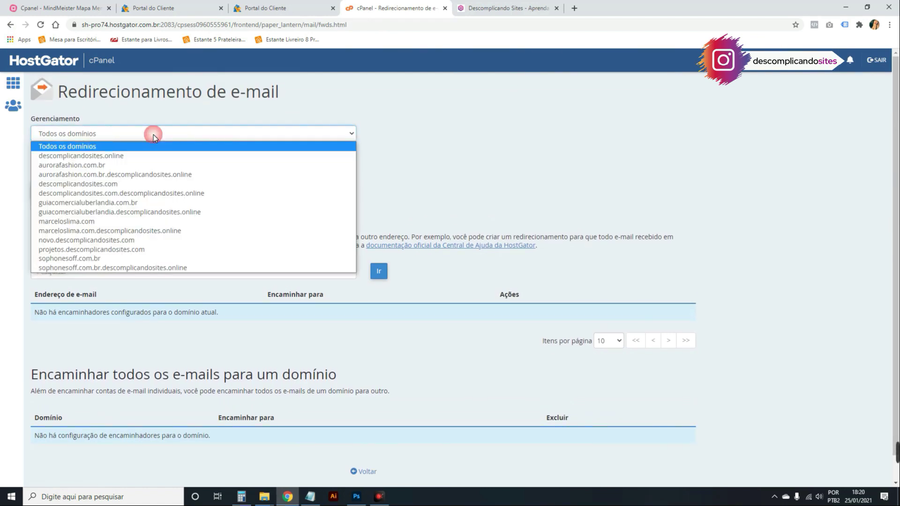
left_click(157, 156)
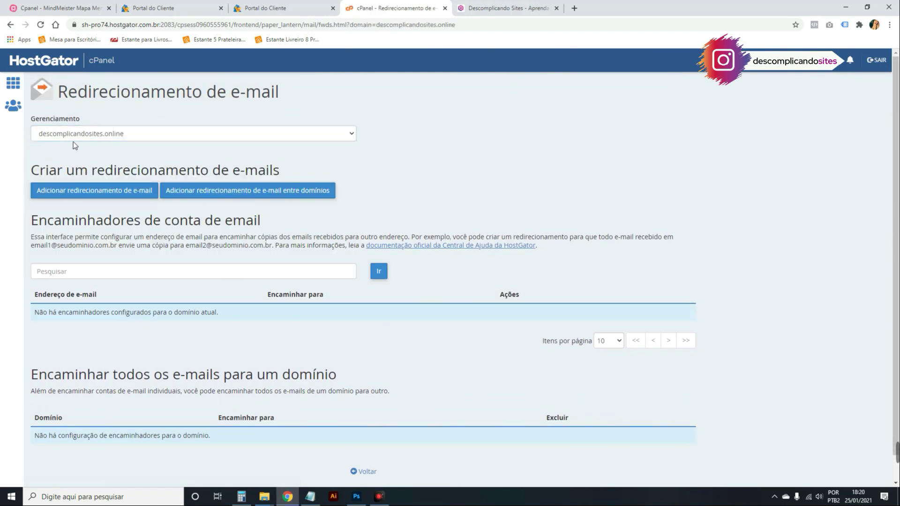
Add a forwarder from the new account's address to the site's Gmail address, then view the forwarders list.
left_click(68, 194)
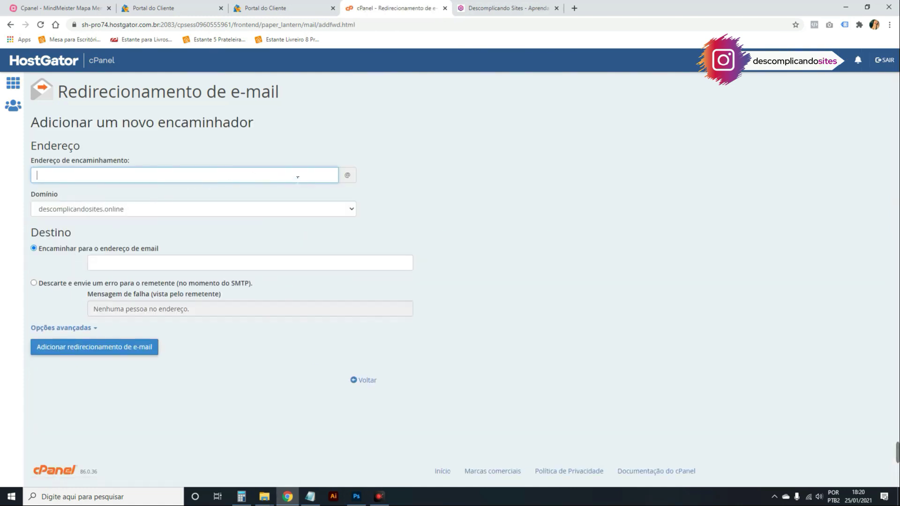
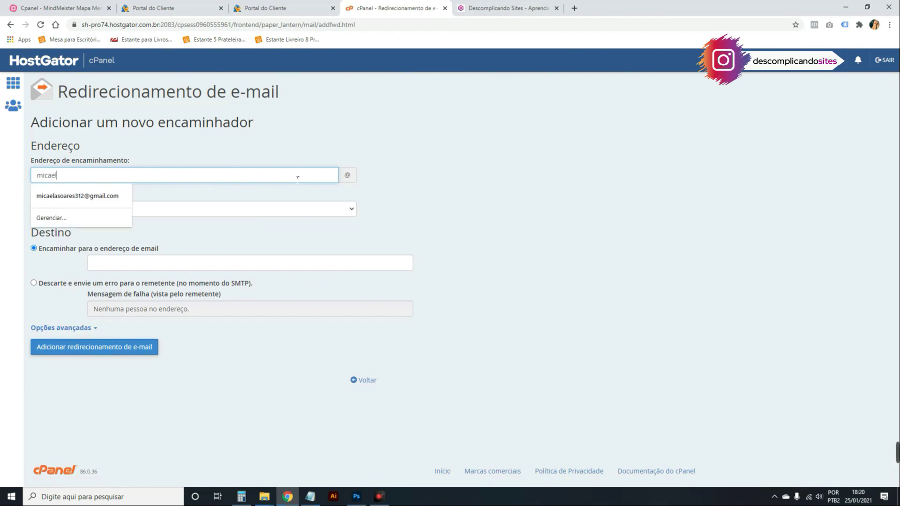
left_click(343, 127)
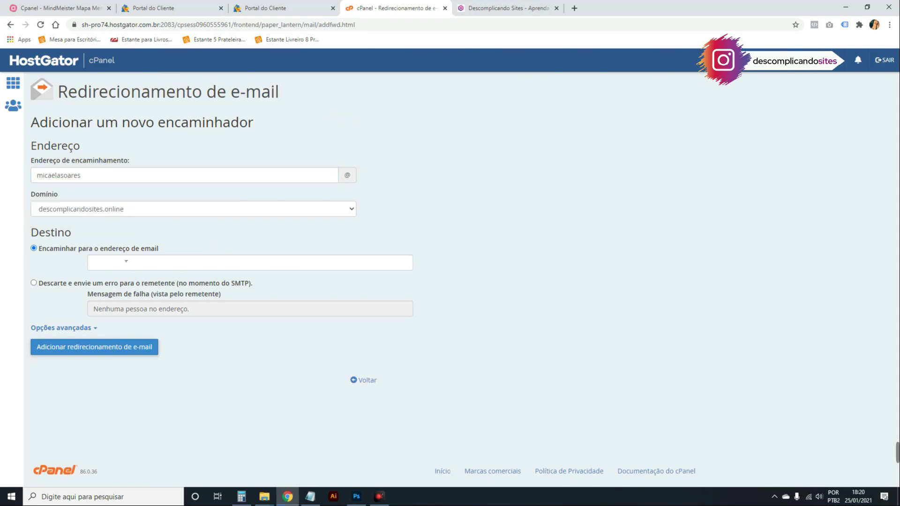
left_click(126, 261)
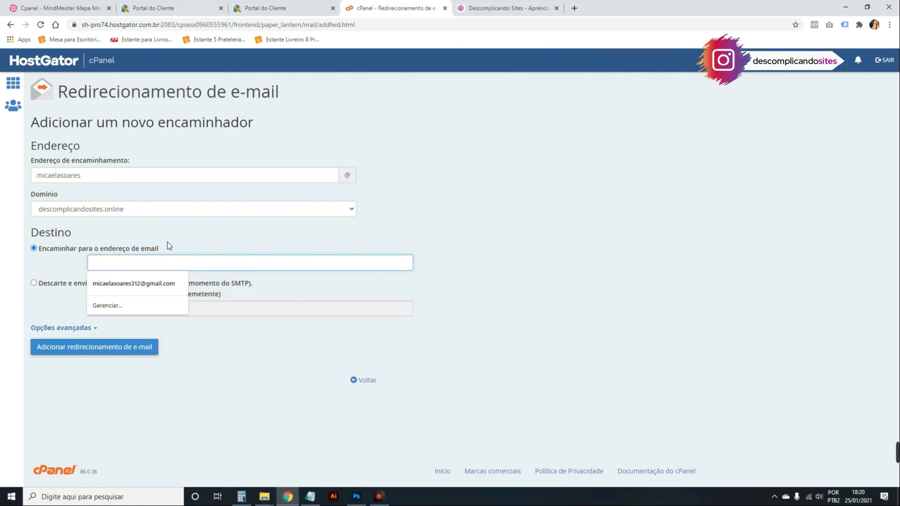
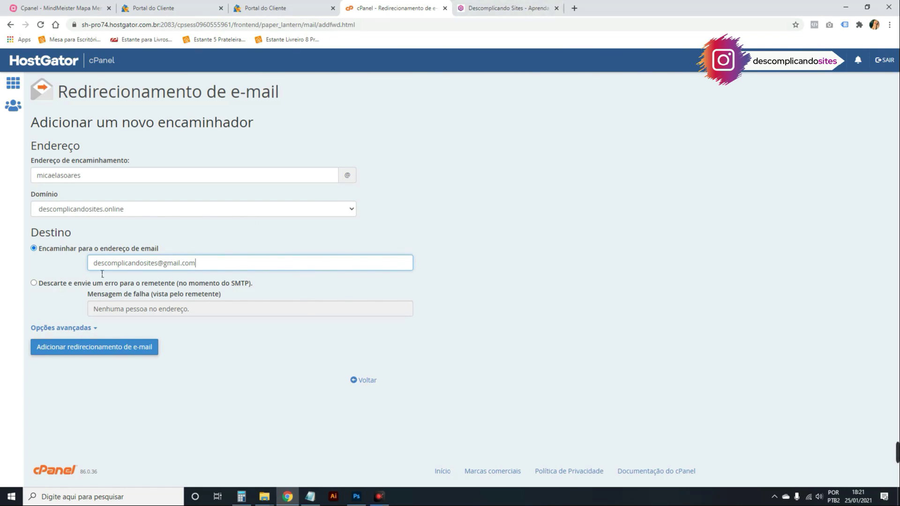
left_click(90, 352)
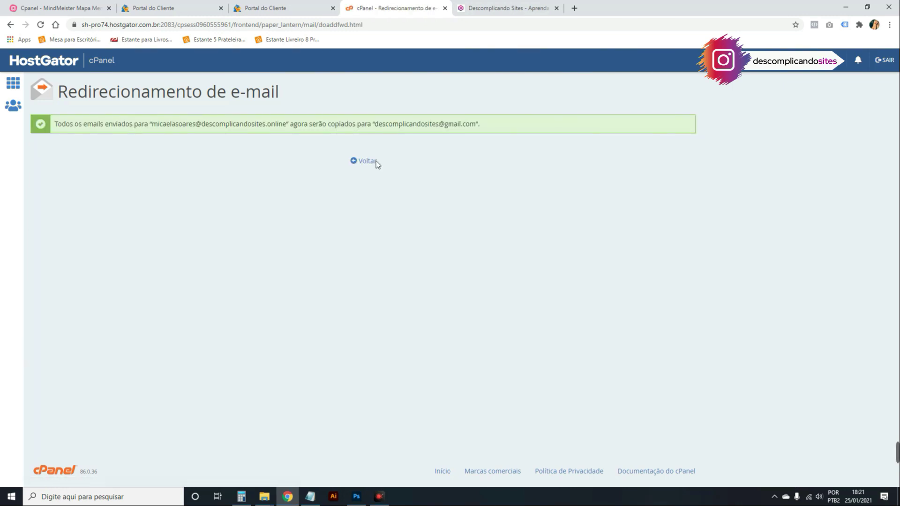
left_click(363, 161)
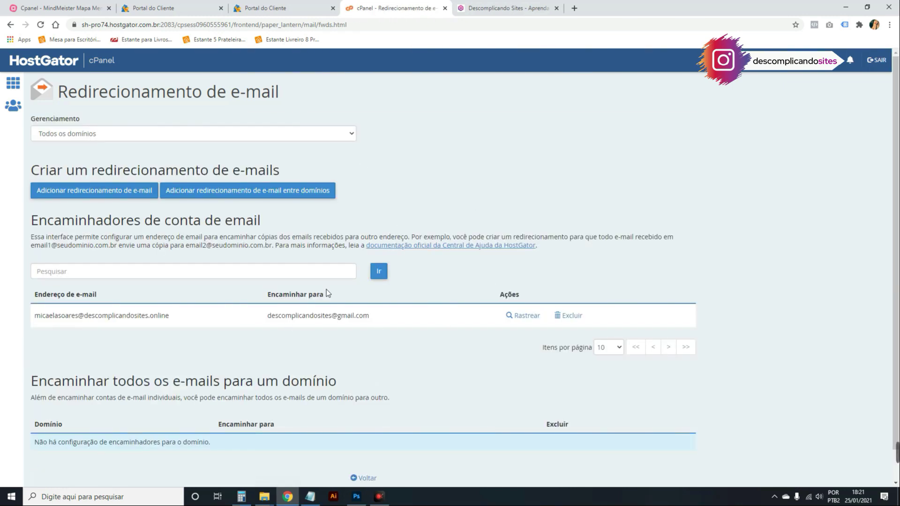
In a new Gmail tab, send a test email with subject 'teste' and body 'oi' to the new domain address.
left_click(576, 9)
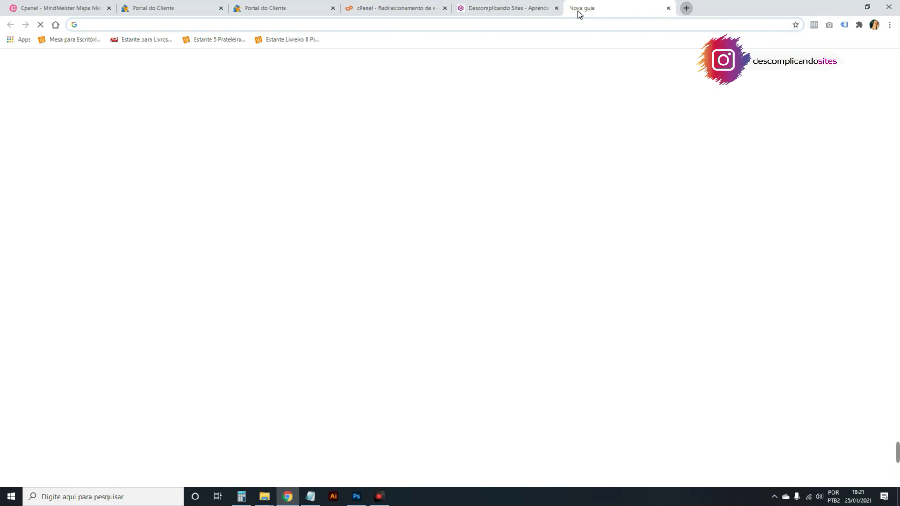
type("gm")
key("Return")
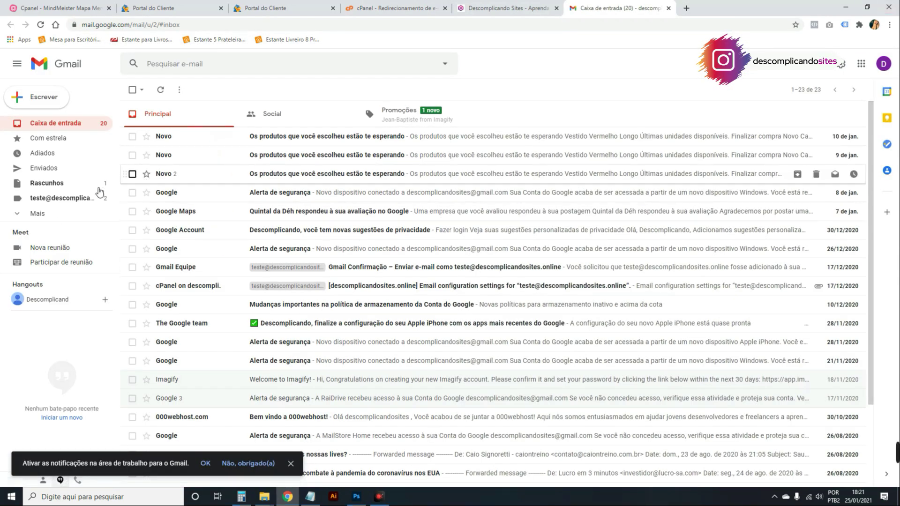
left_click(38, 100)
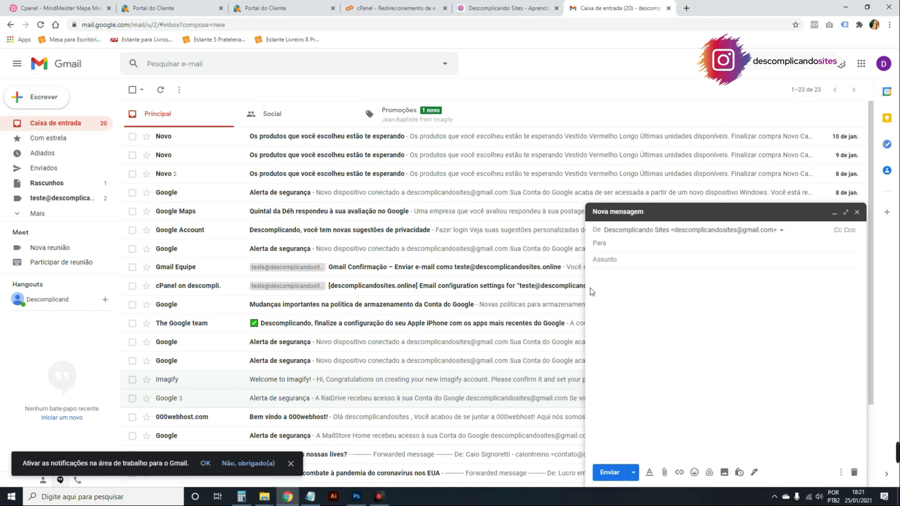
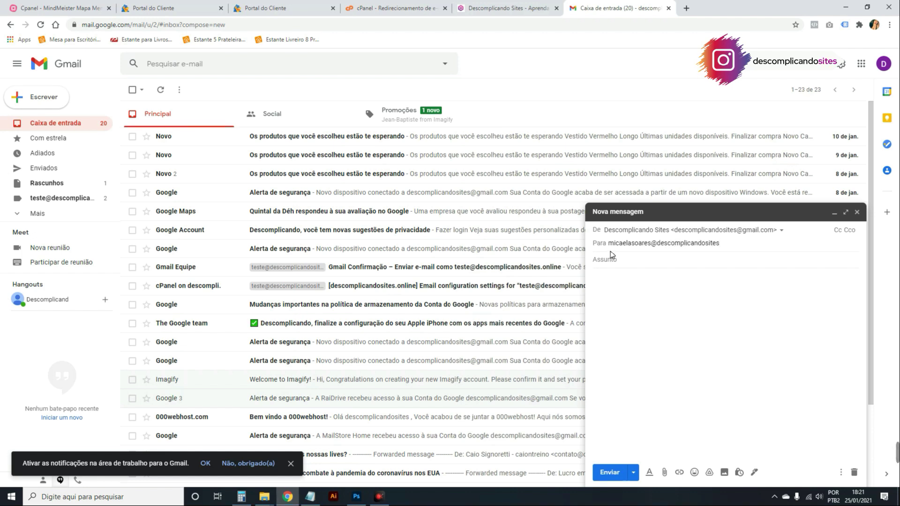
left_click(612, 258)
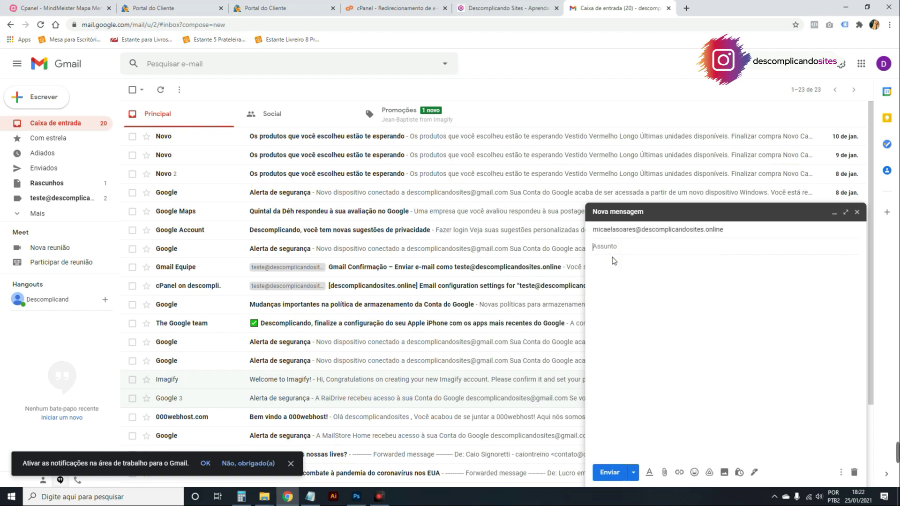
type("teste")
left_click(623, 267)
type("oi")
left_click(610, 473)
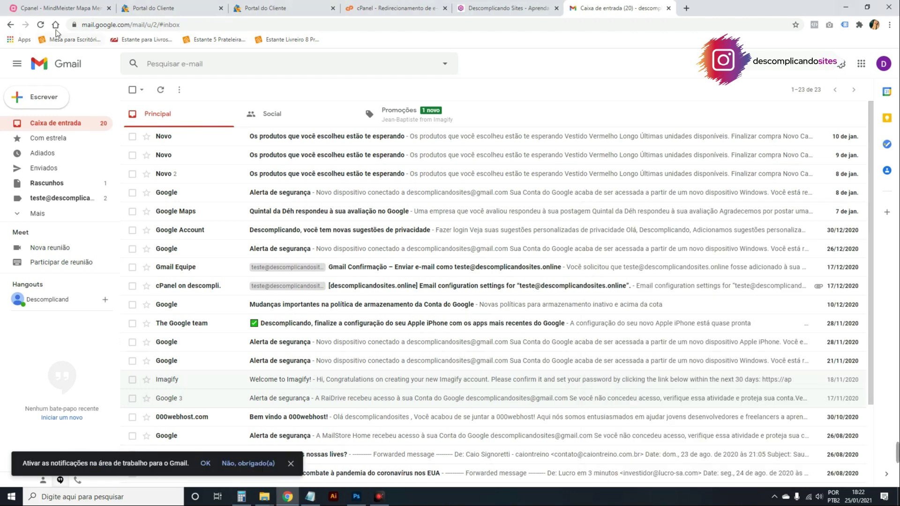
Reload the inbox, open the arrived 'teste' message to check its recipient, and return to the inbox.
left_click(41, 25)
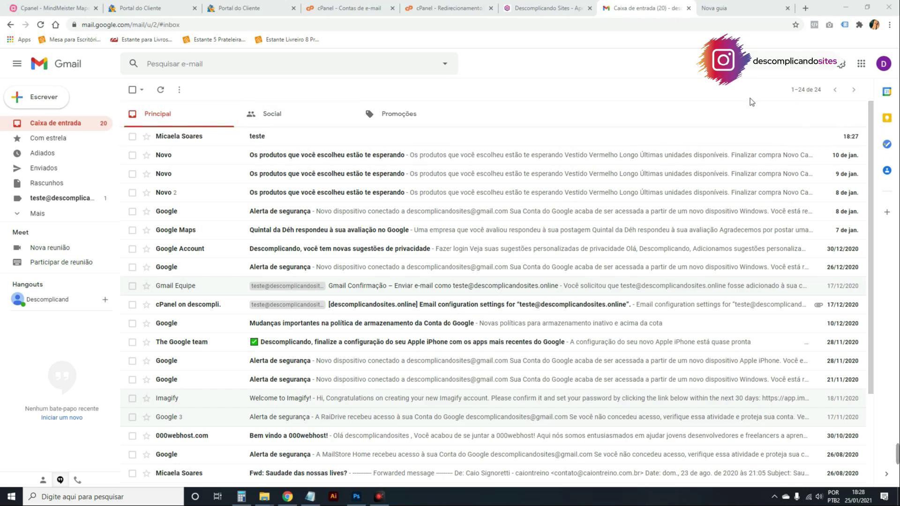
left_click(265, 138)
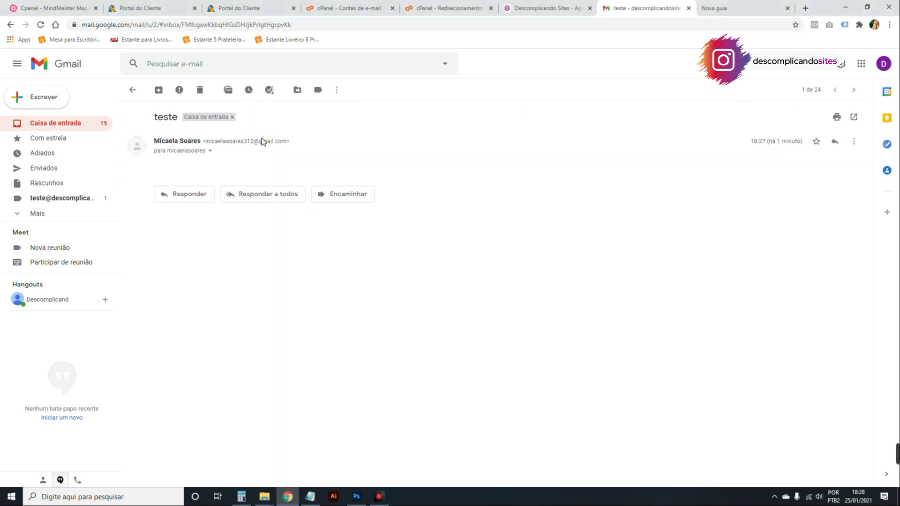
left_click(209, 150)
left_click(208, 151)
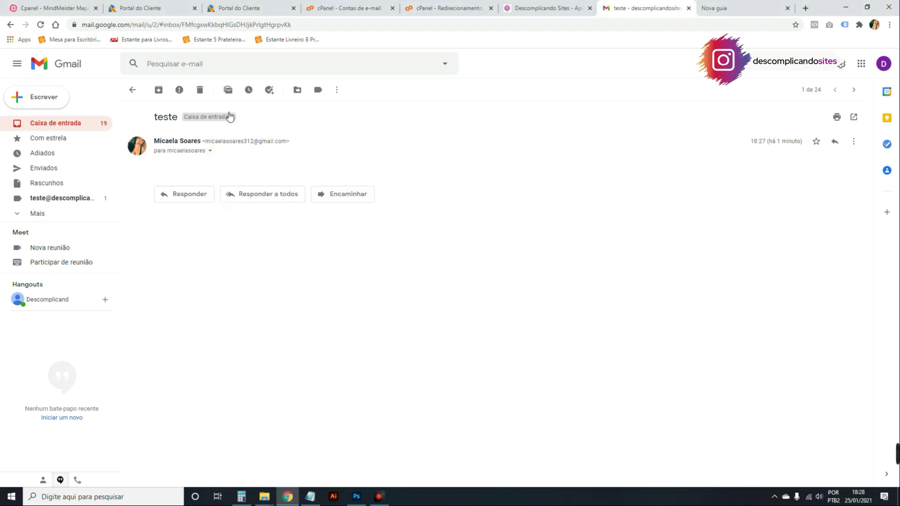
left_click(133, 90)
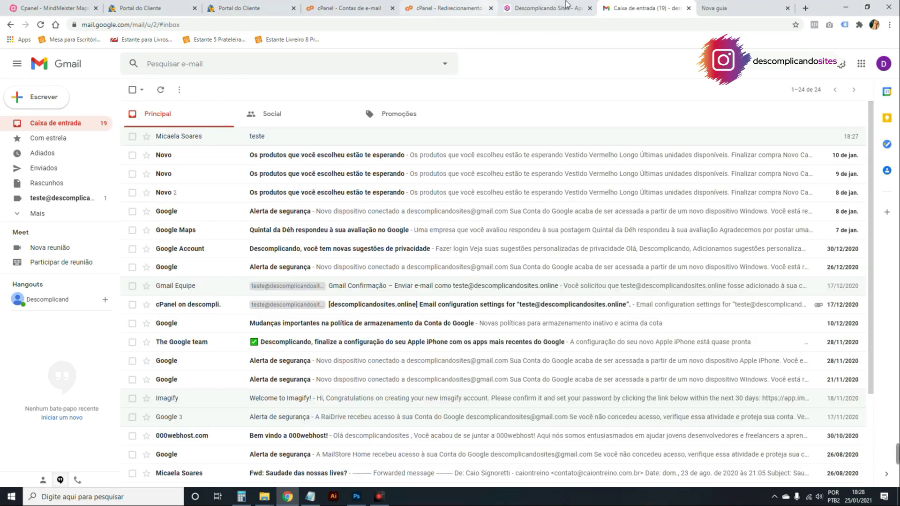
Close the forwarding and e-mail account tabs, collapse MindMeister's E-mail branch, and return to cPanel home.
left_click(412, 9)
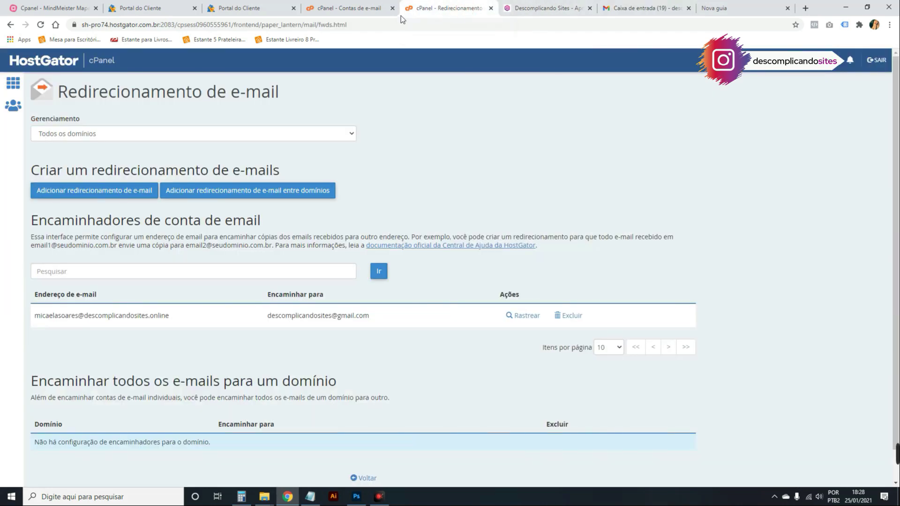
left_click(365, 5)
left_click(490, 8)
left_click(12, 28)
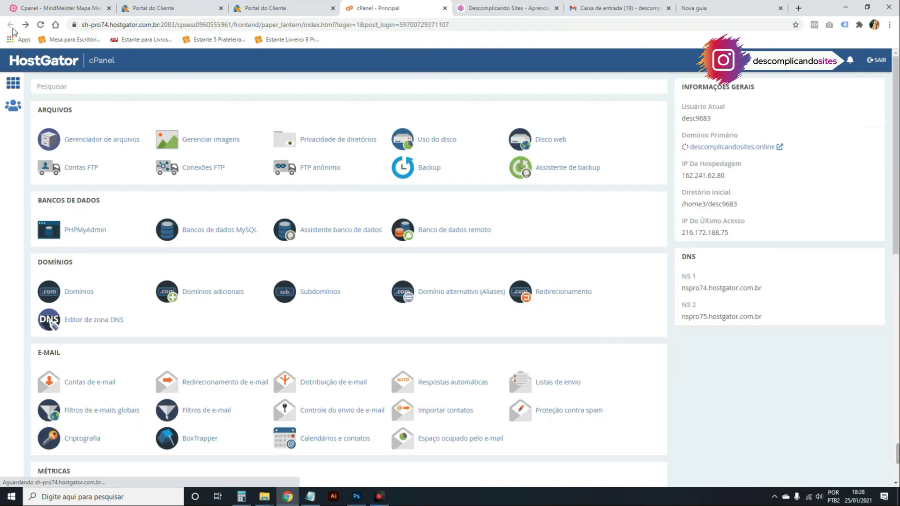
left_click(61, 8)
left_click(436, 267)
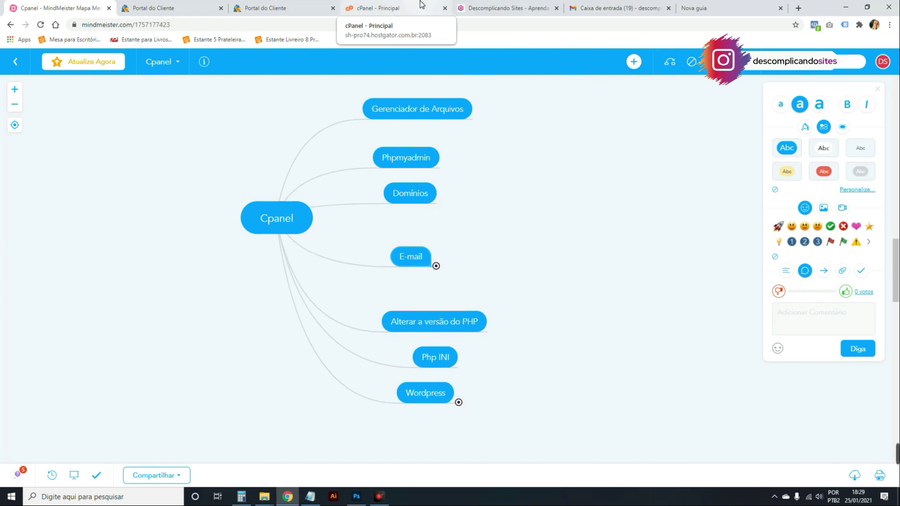
left_click(375, 8)
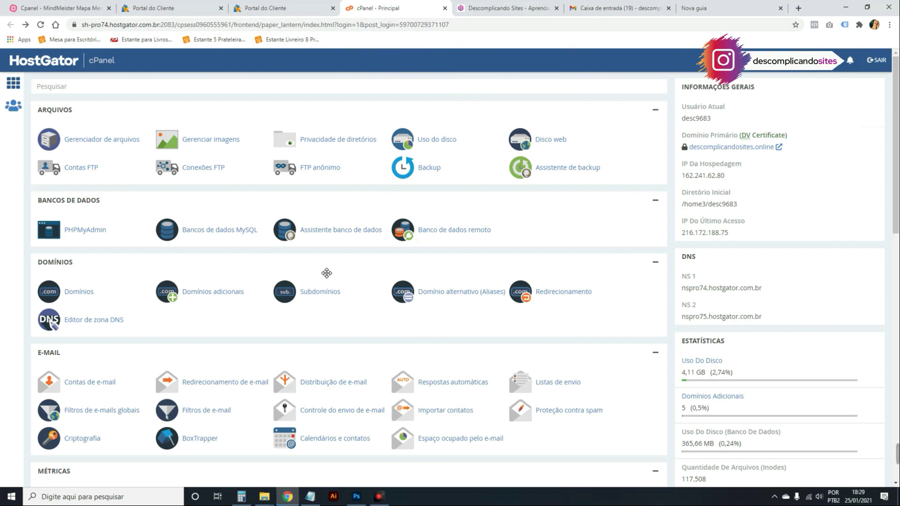
Search the cPanel home page for 'php' and open Alterar versão do PHP, showing domains on PHP 7.3.
key("ctrl+f")
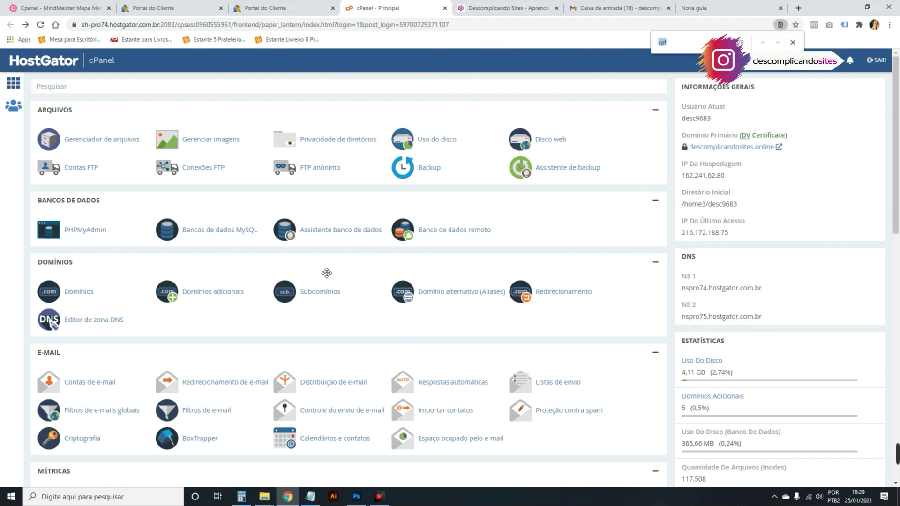
key("BackSpace")
type("php")
key("Return")
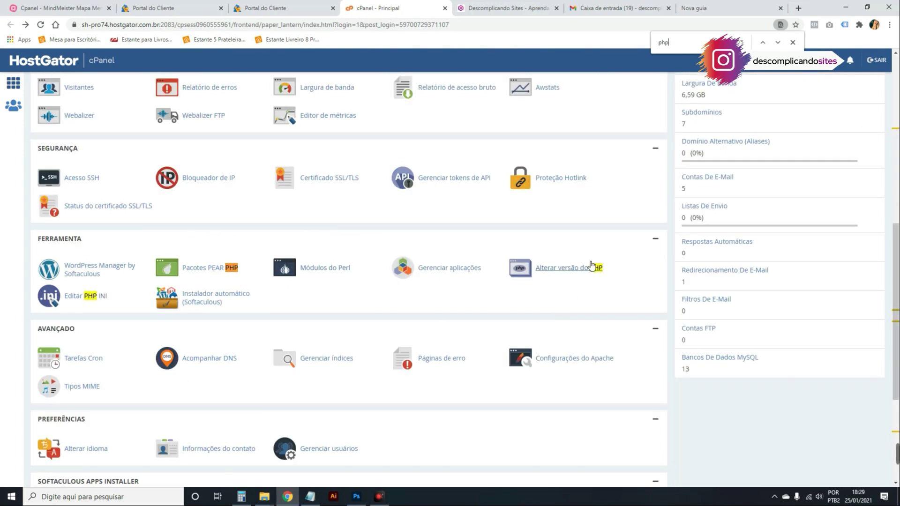
key("Escape")
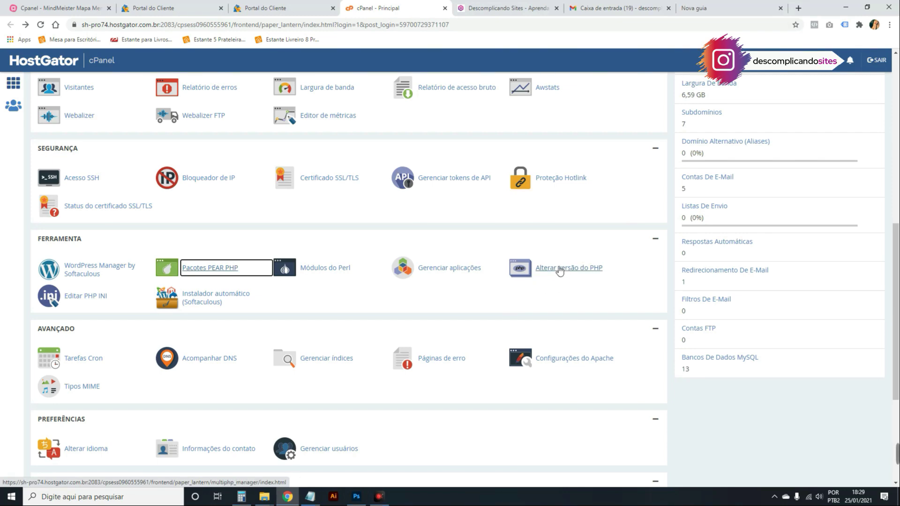
left_click(555, 273)
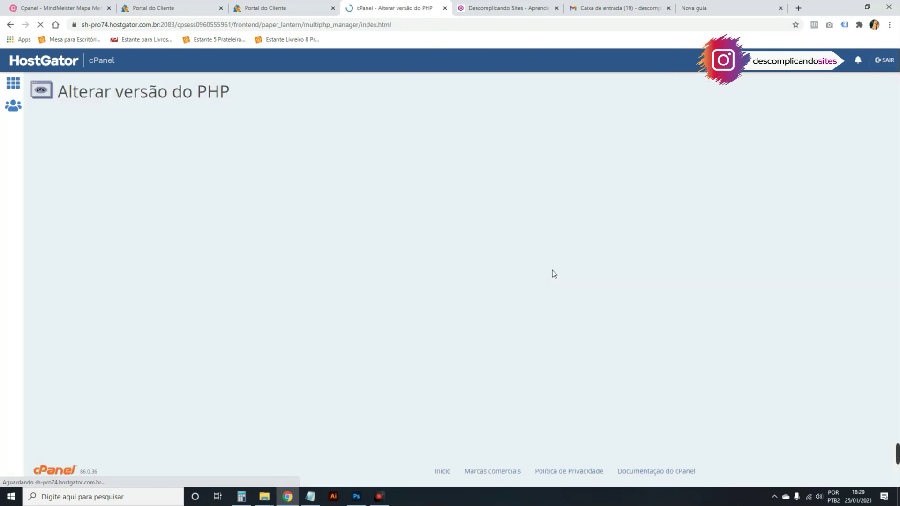
scroll(483, 284, "down", 3)
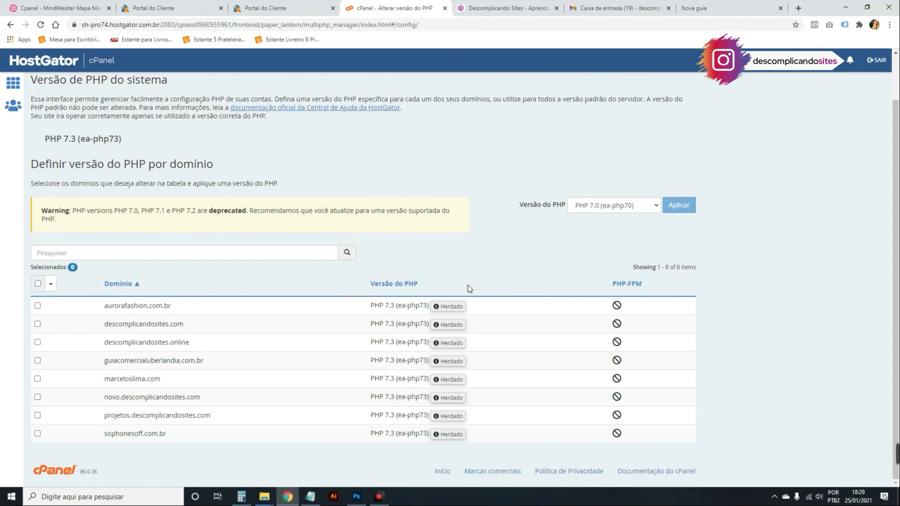
Switch aurorafashion.com.br to PHP 7.4 (ea-php74) and dismiss the success notice.
left_click(38, 306)
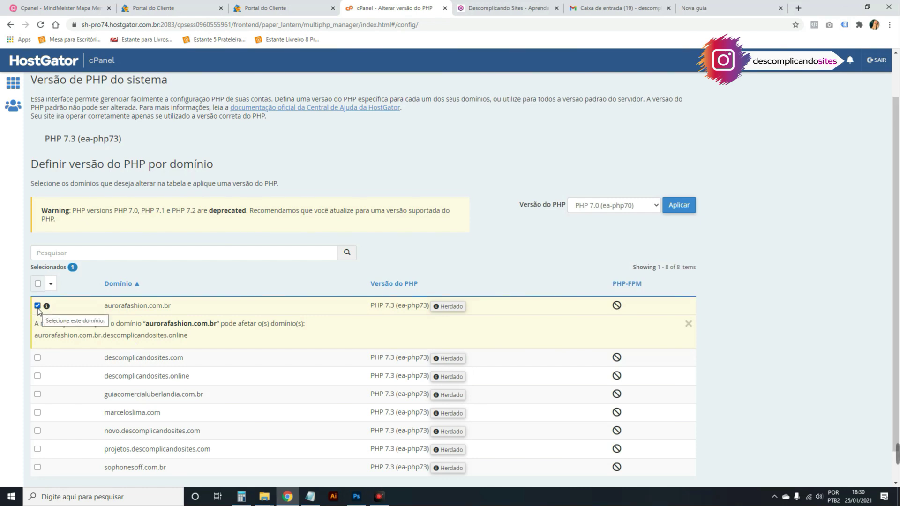
left_click_drag(526, 206, 518, 206)
left_click(593, 206)
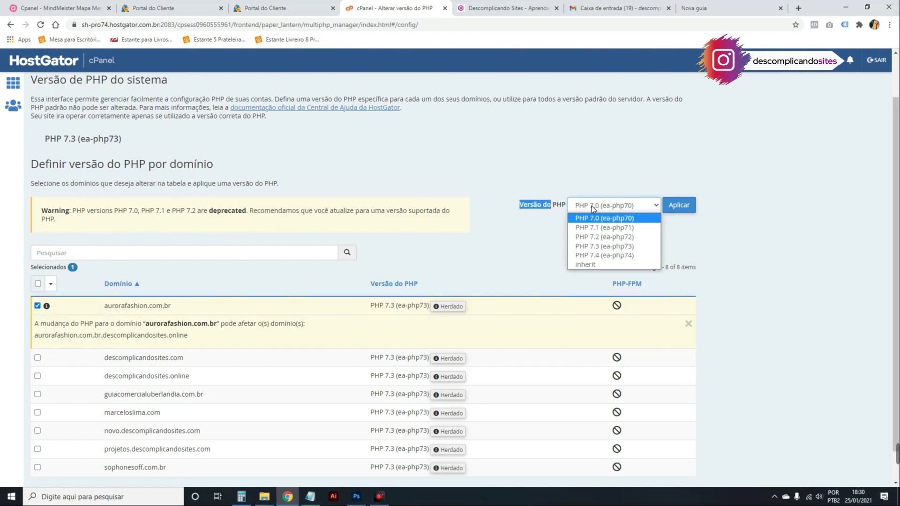
left_click(592, 255)
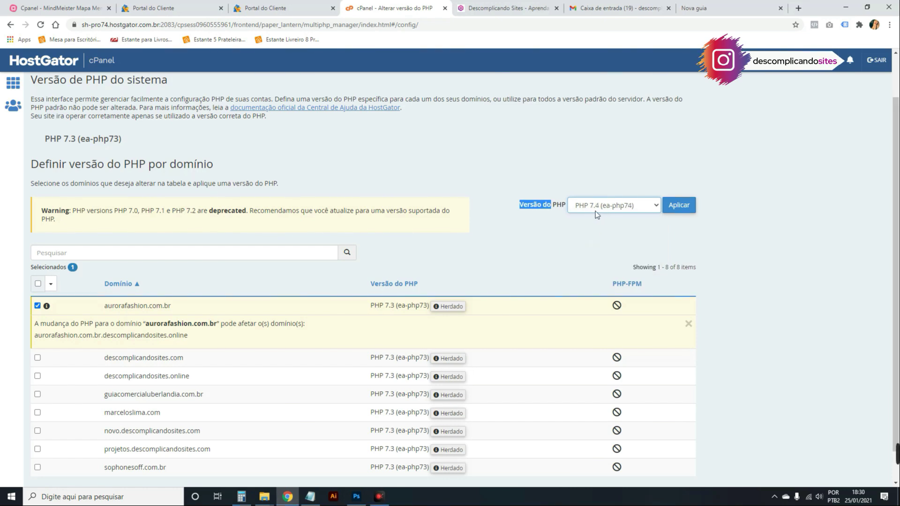
left_click(678, 206)
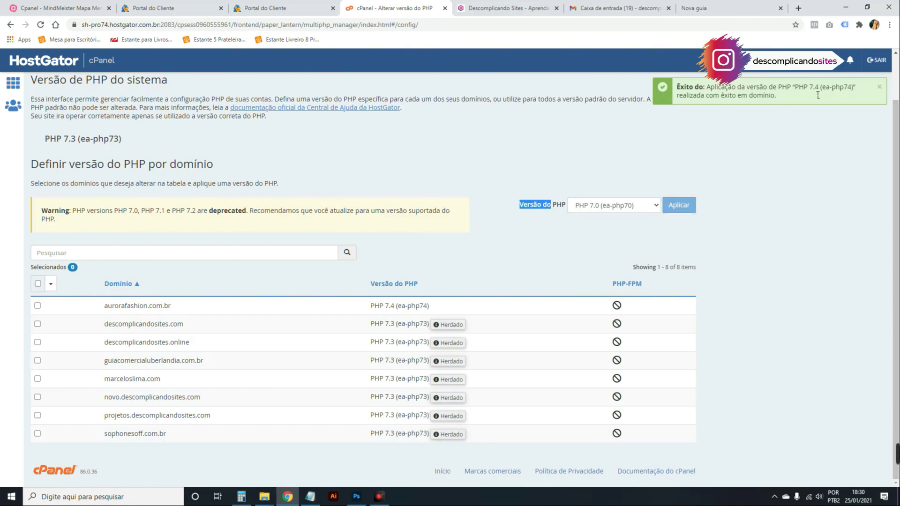
left_click(880, 87)
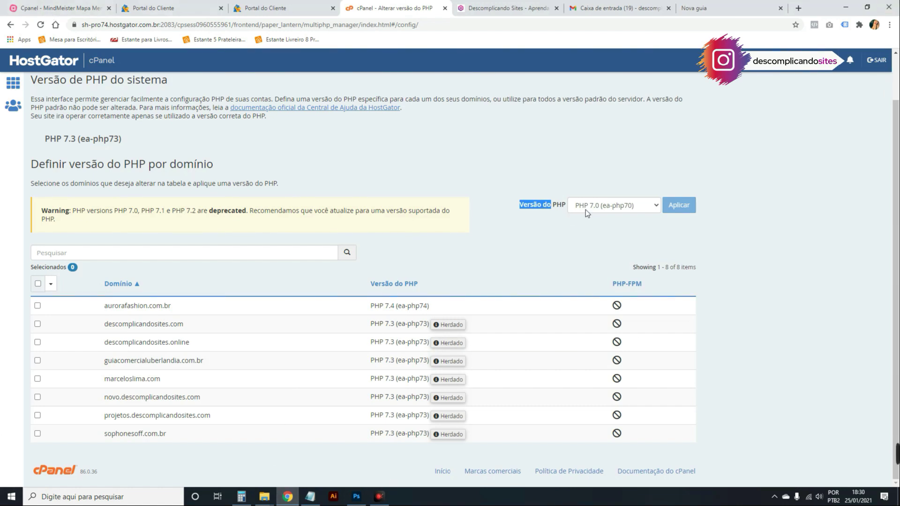
left_click(559, 204)
Check the next topic in the Cpanel mind map, then go back to cPanel's main tools page.
left_click(92, 7)
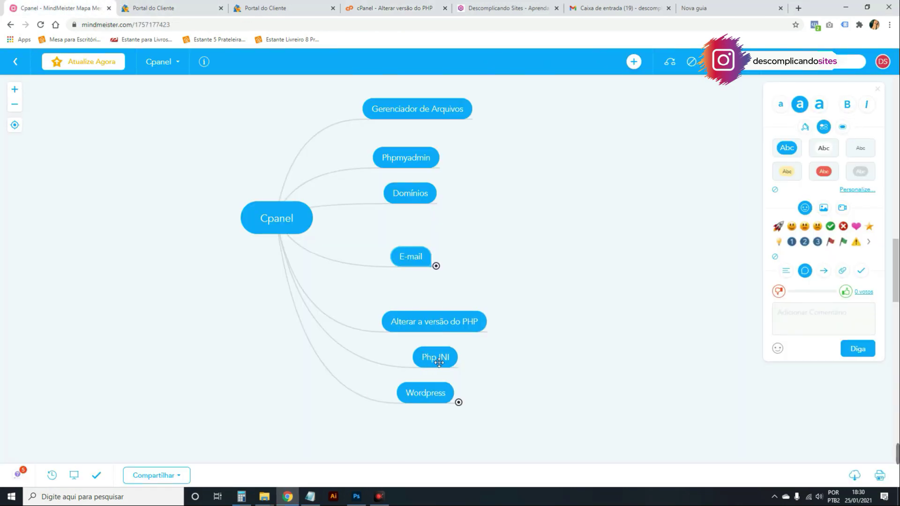
left_click(432, 5)
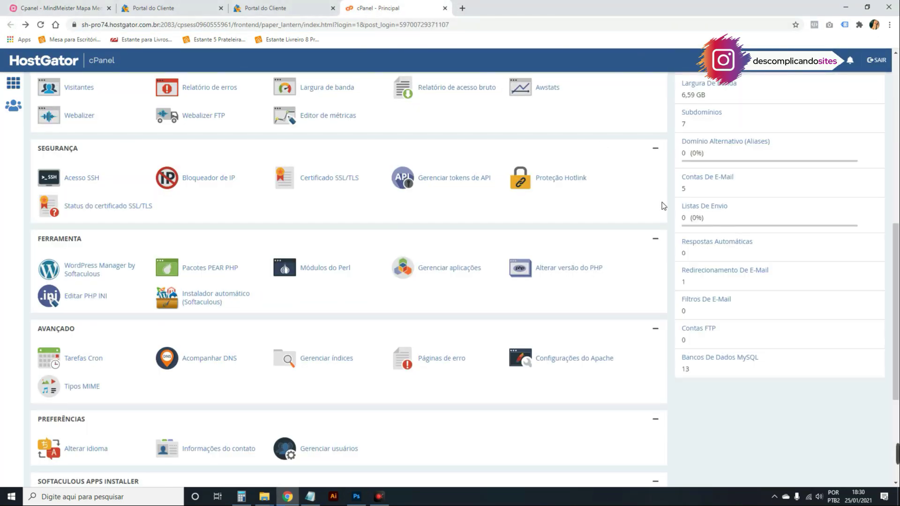
Open the MultiPHP INI Editor and load the settings for descomplicandosites.online.
left_click(88, 300)
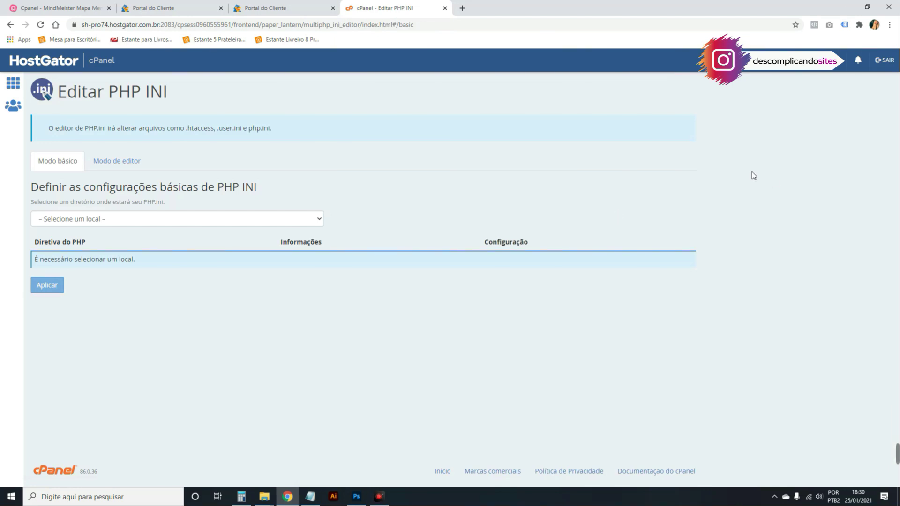
left_click(277, 220)
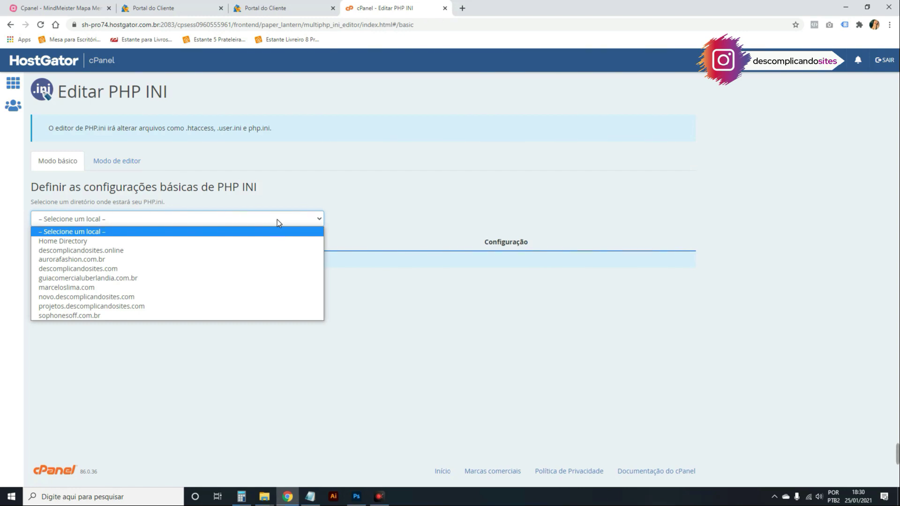
left_click(177, 256)
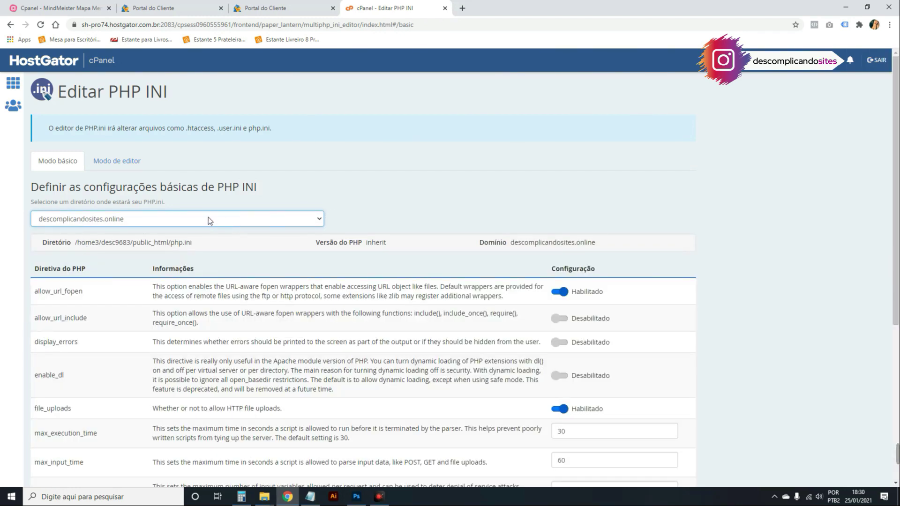
left_click(208, 219)
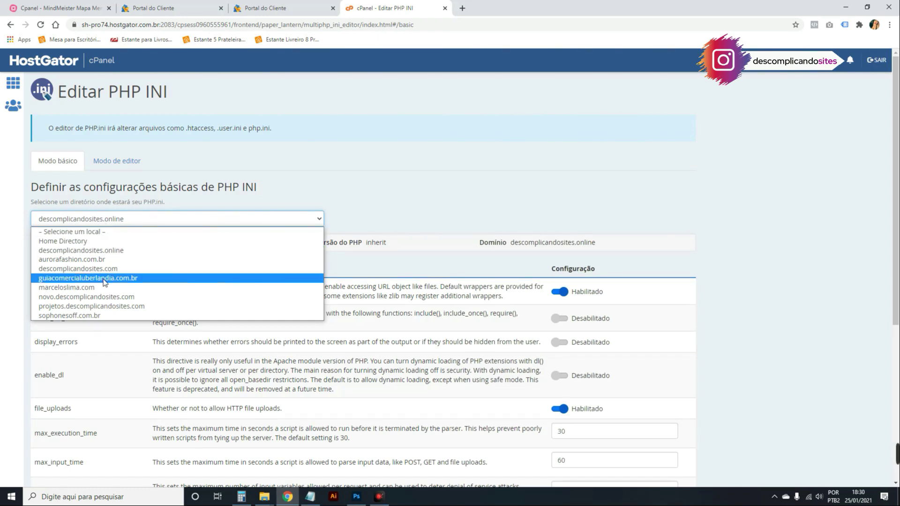
left_click(114, 252)
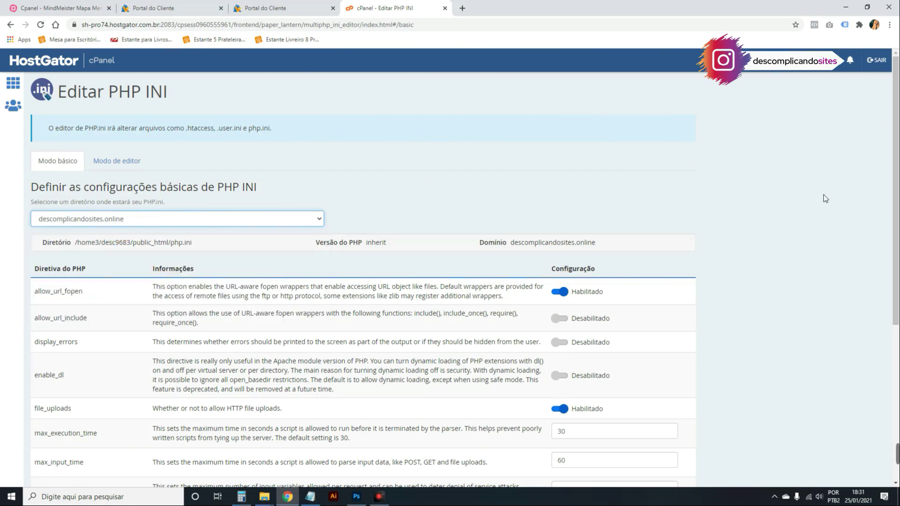
Select the upload_max_filesize setting name, currently set to 512M, to copy it.
scroll(813, 198, "down", 5)
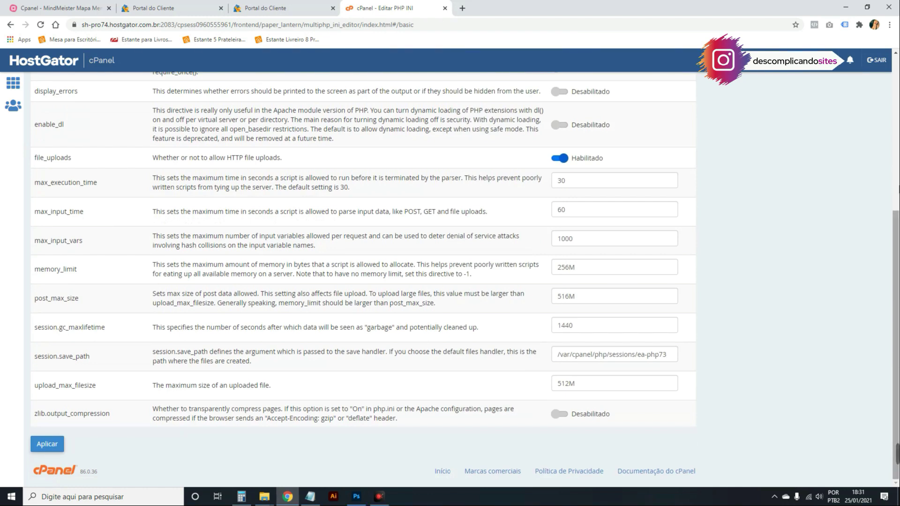
left_click_drag(104, 387, 40, 392)
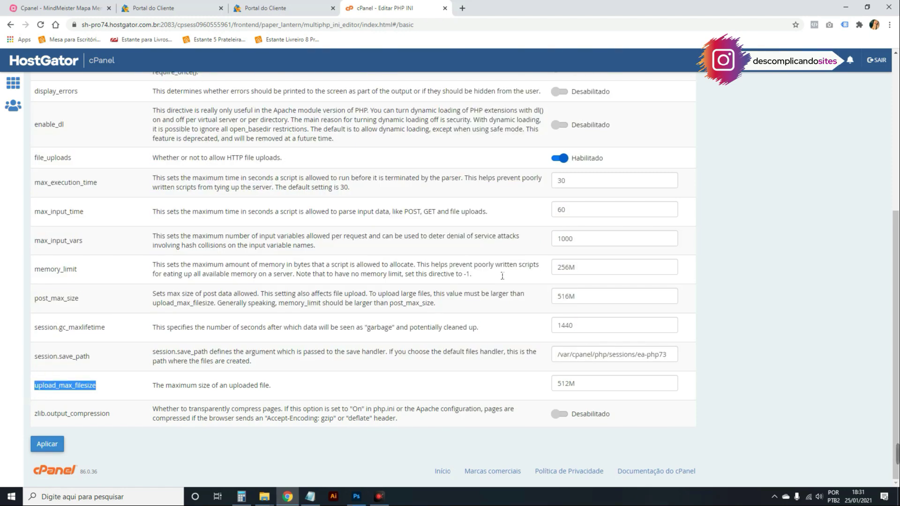
left_click_drag(576, 386, 551, 384)
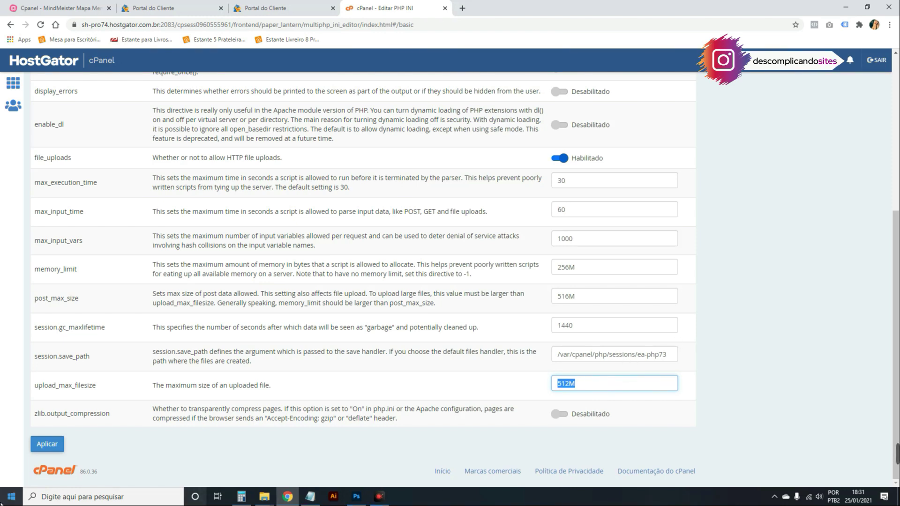
double_click(93, 385)
key("ctrl+c")
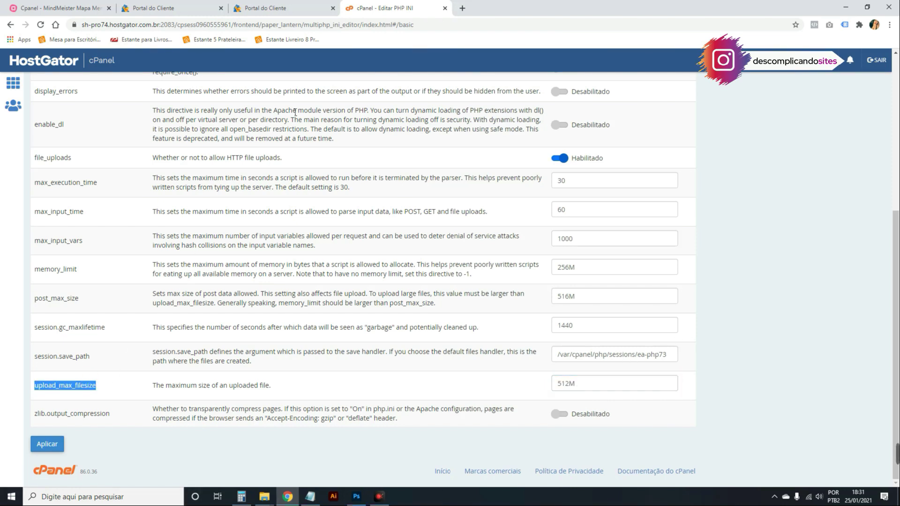
Google upload_max_filesize, open Hostinger's upload-limit fix article, then return to the INI editor.
left_click(464, 8)
key("ctrl+v")
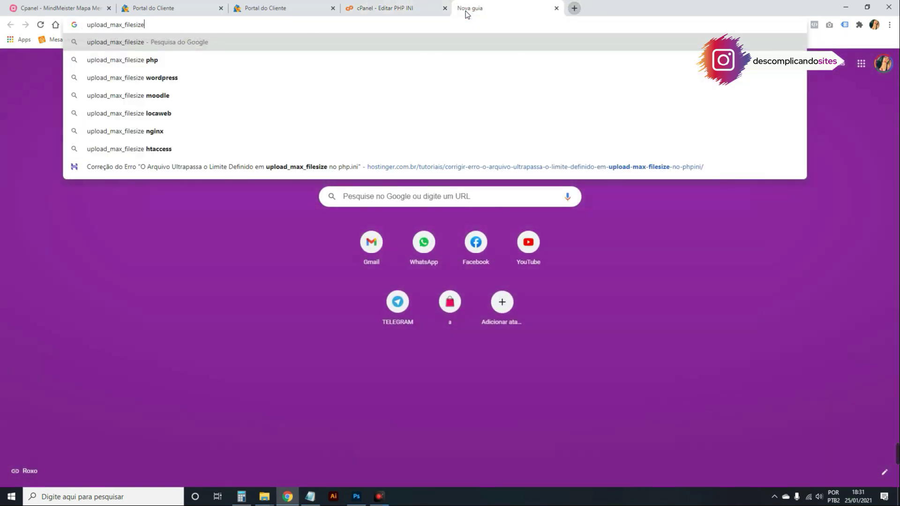
key("Return")
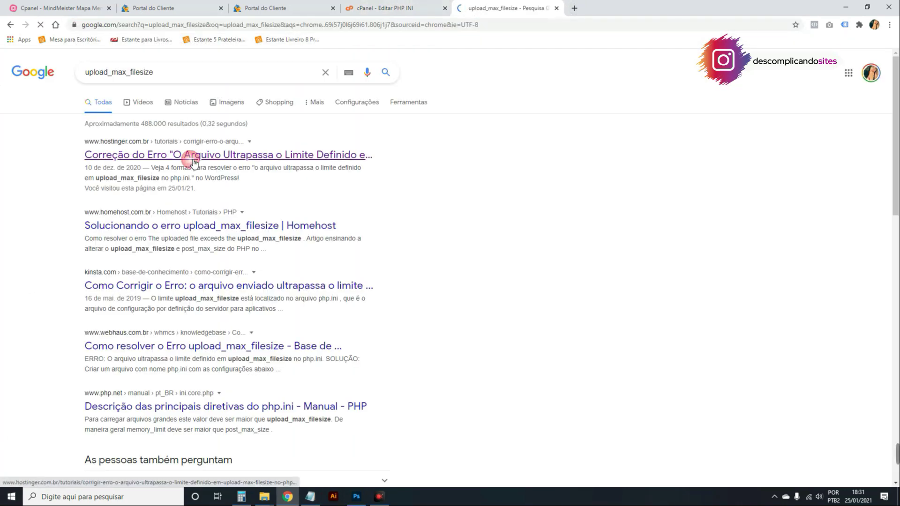
left_click(194, 156)
scroll(400, 211, "down", 8)
scroll(396, 207, "down", 5)
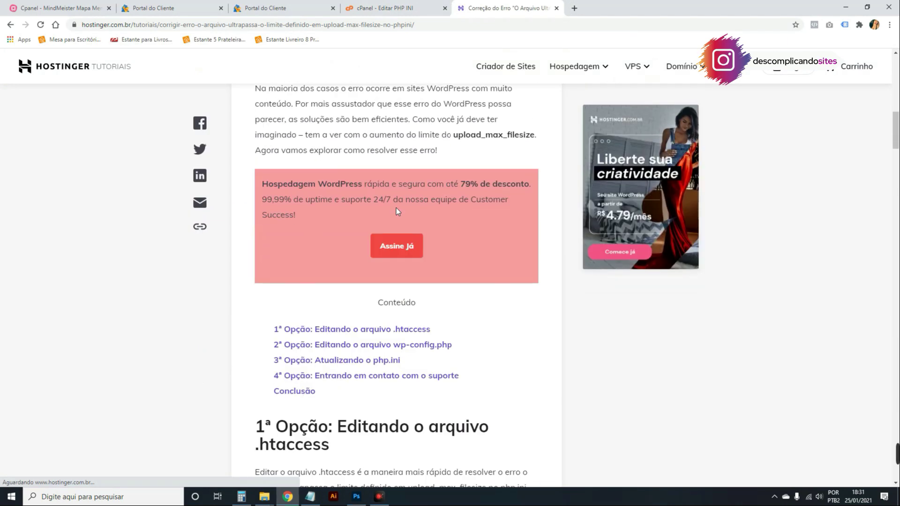
scroll(395, 207, "up", 4)
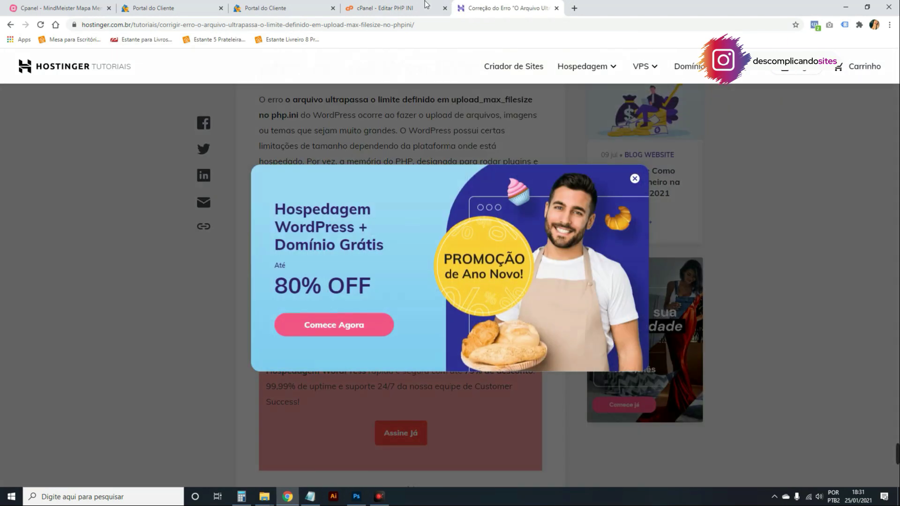
left_click(424, 6)
left_click(52, 398)
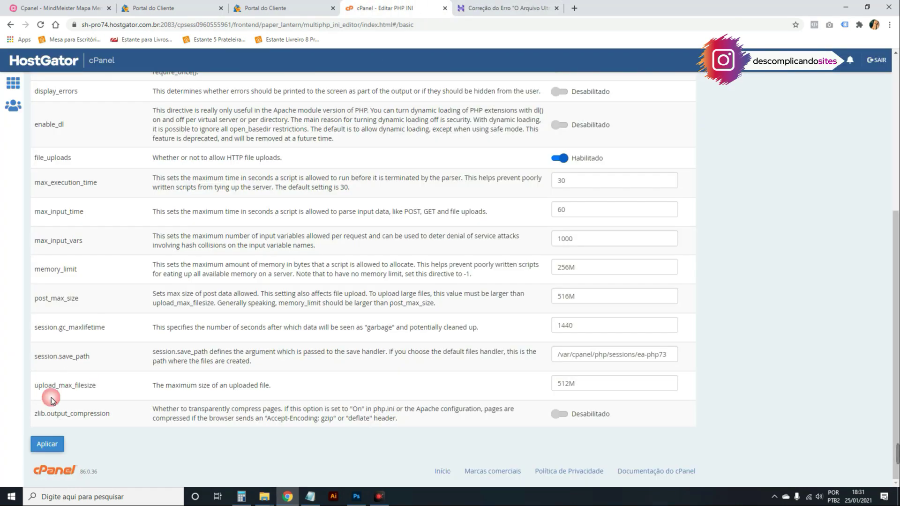
left_click_drag(39, 389, 99, 390)
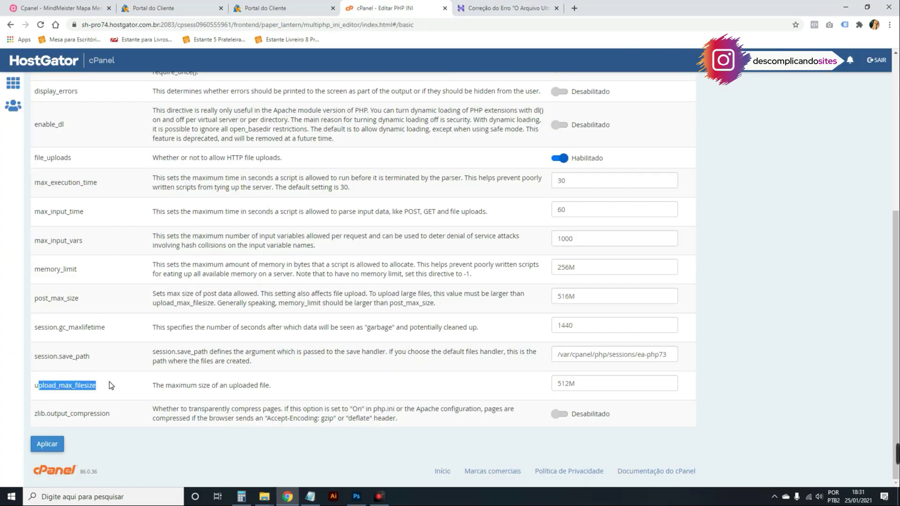
left_click_drag(633, 387, 488, 381)
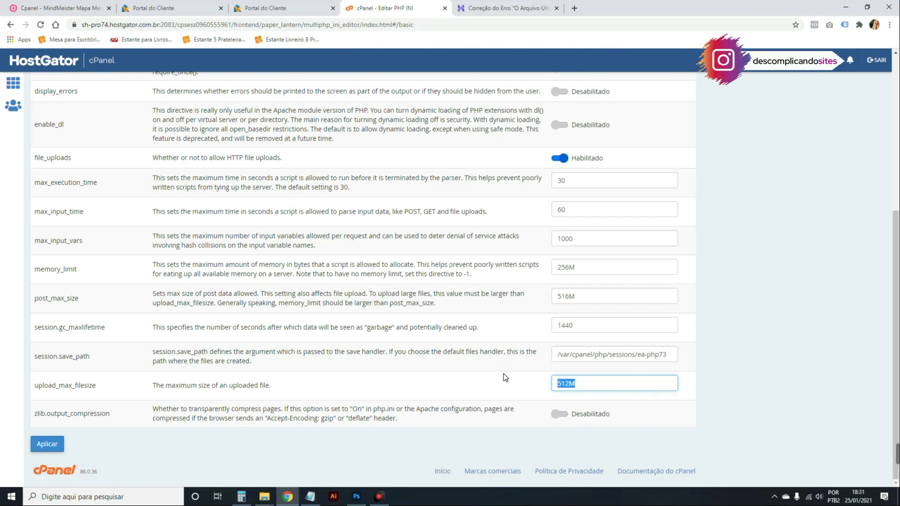
type("500")
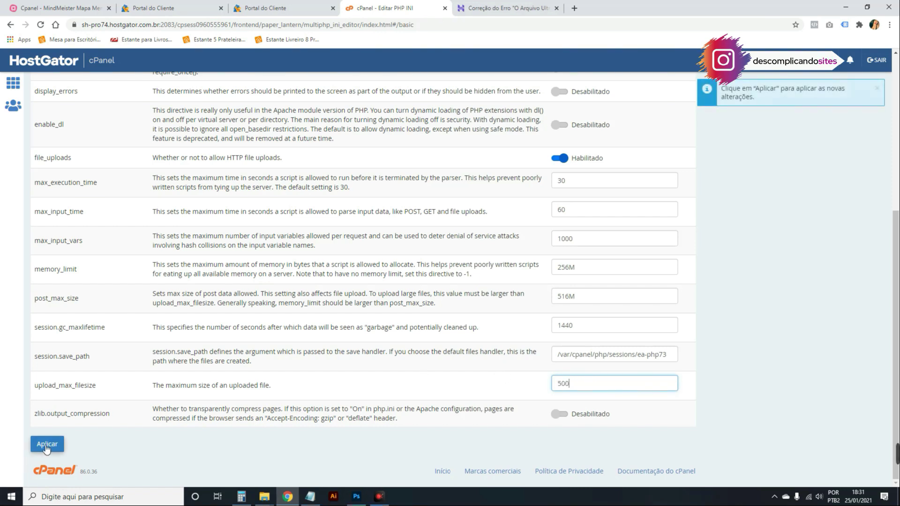
left_click(47, 444)
scroll(315, 276, "up", 1)
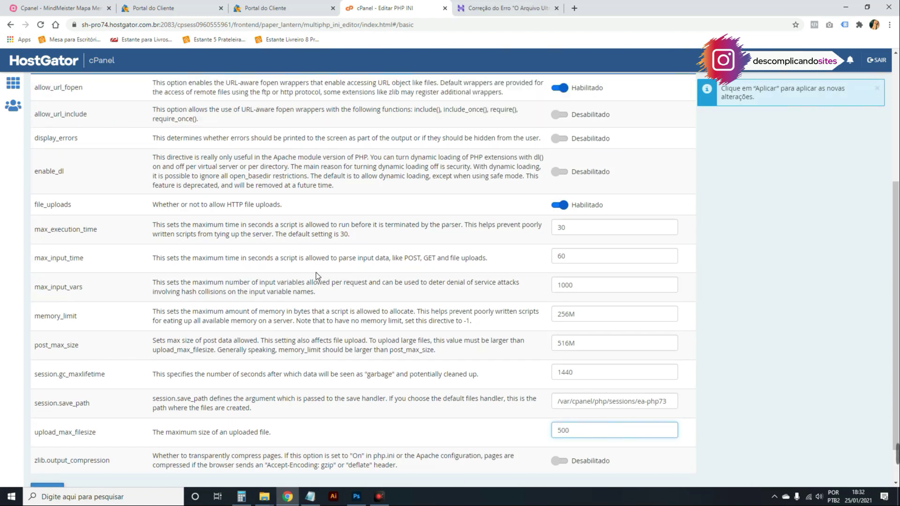
scroll(316, 275, "down", 1)
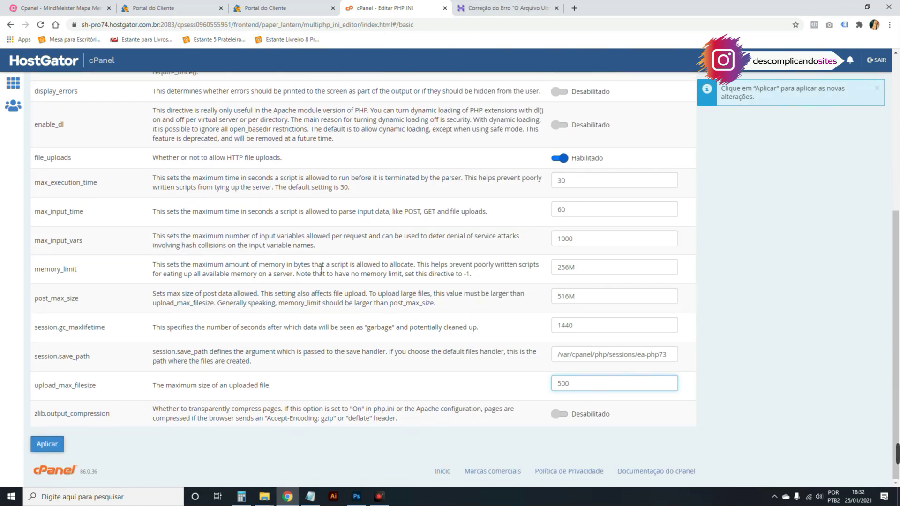
left_click_drag(315, 246, 229, 247)
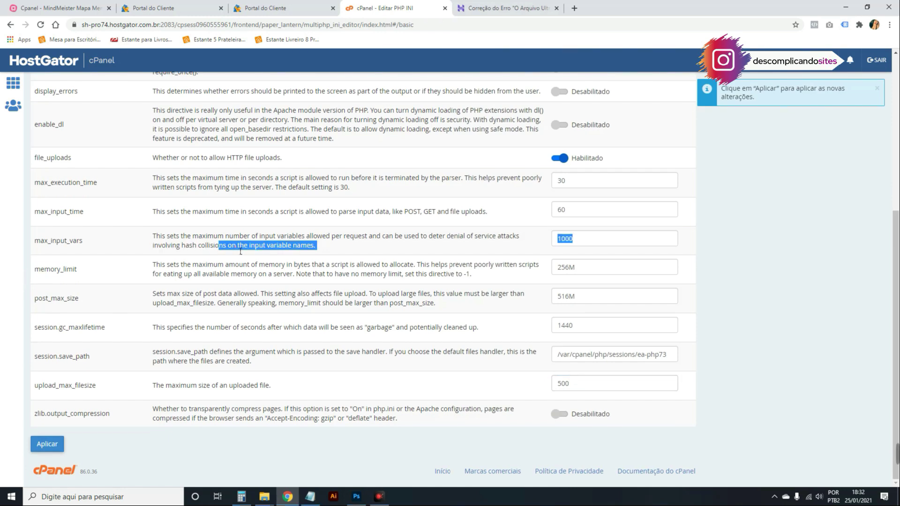
left_click(572, 271)
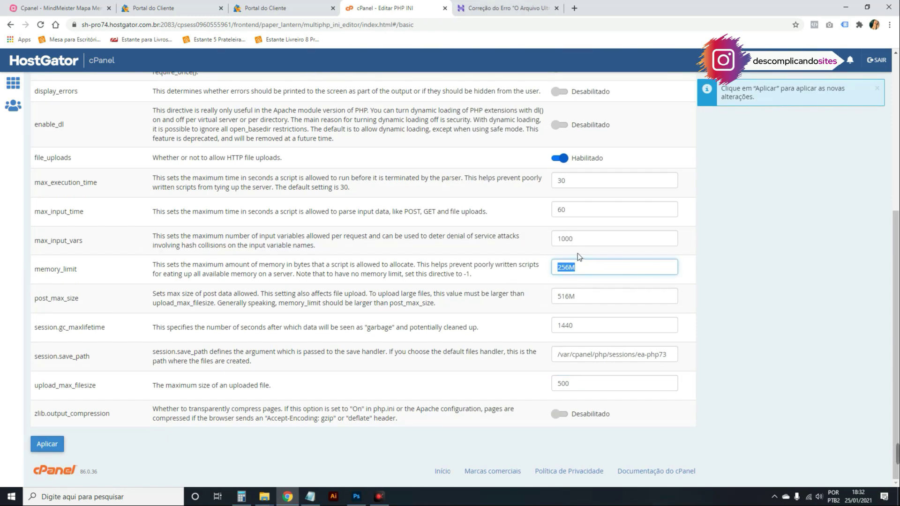
left_click_drag(41, 244, 67, 247)
left_click_drag(50, 213, 141, 199)
left_click_drag(577, 215, 539, 199)
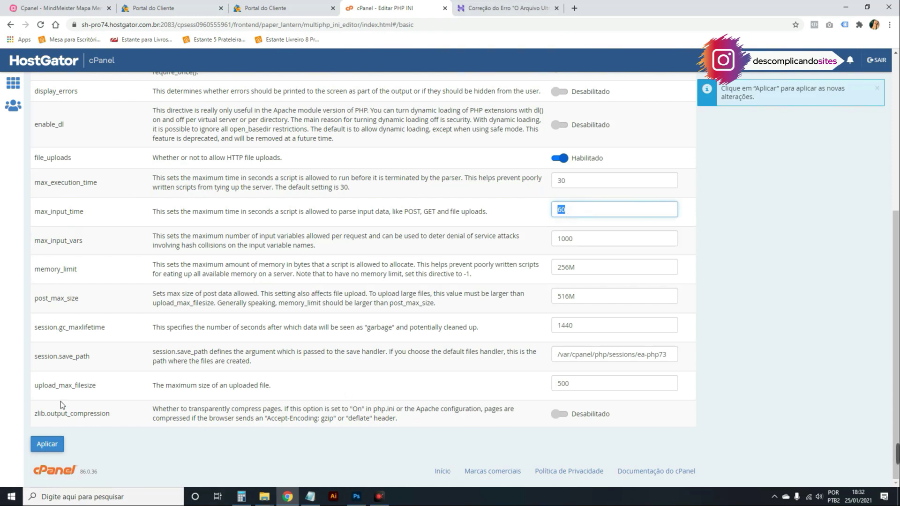
double_click(42, 387)
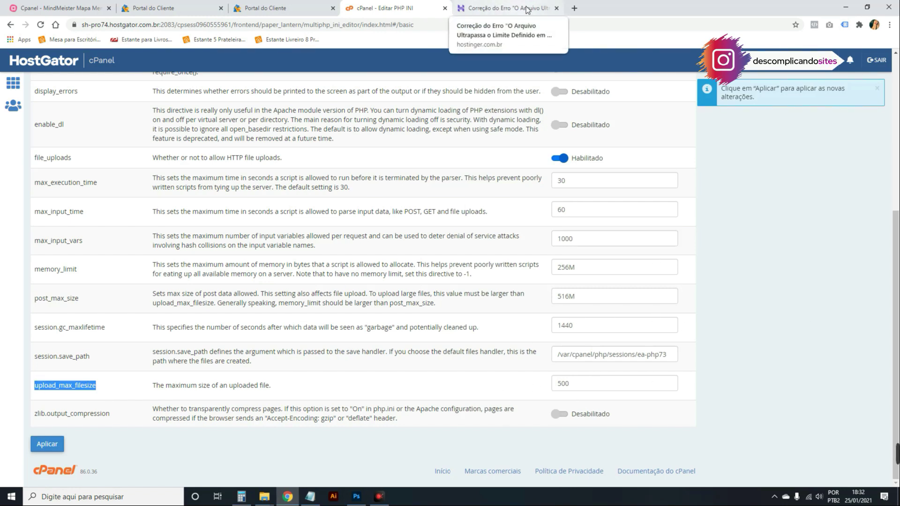
Close the Hostinger article and expand the Wordpress node to show 'Instalar e excluir'.
left_click(557, 8)
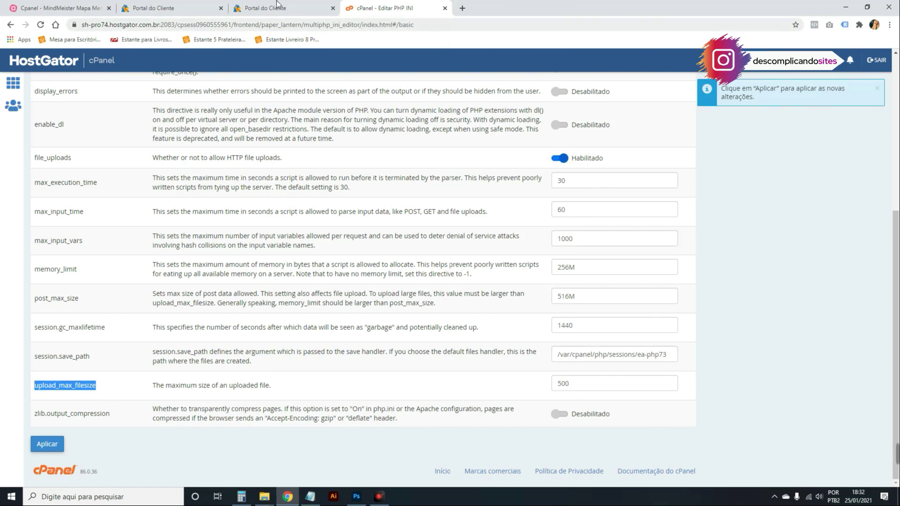
left_click(130, 5)
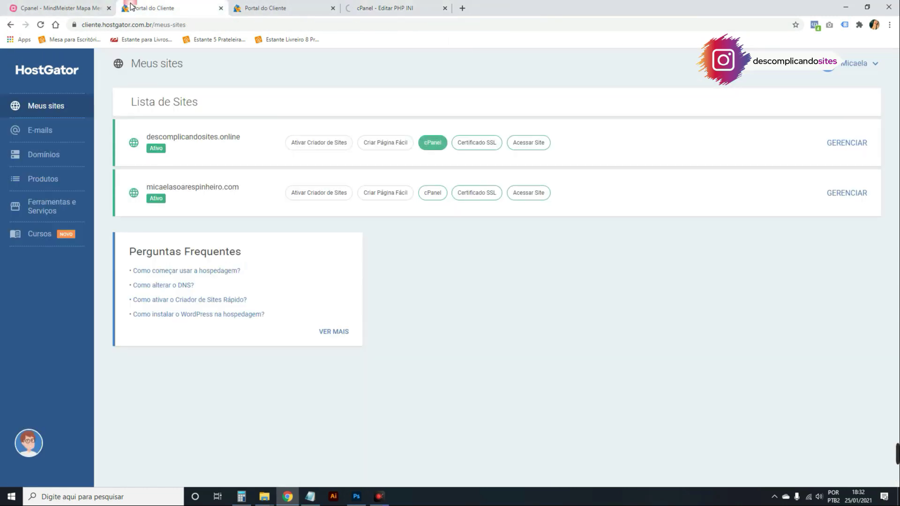
left_click(73, 5)
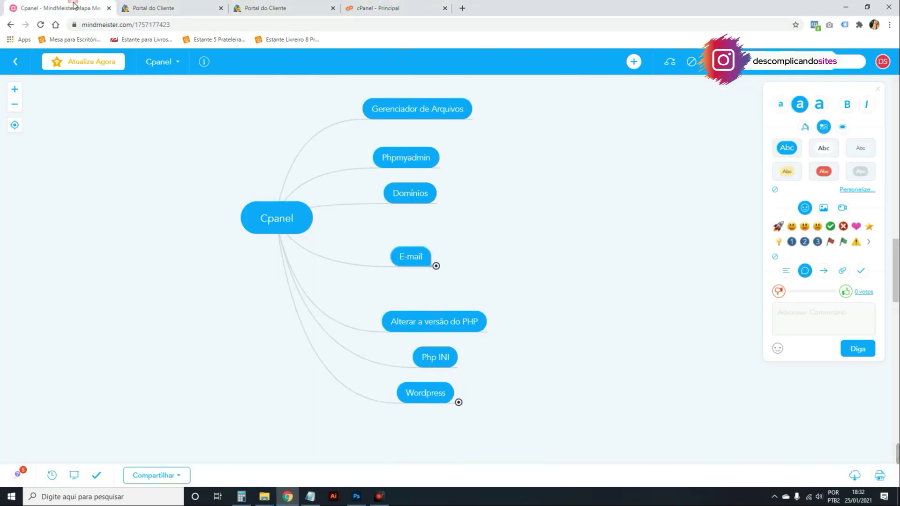
left_click(458, 402)
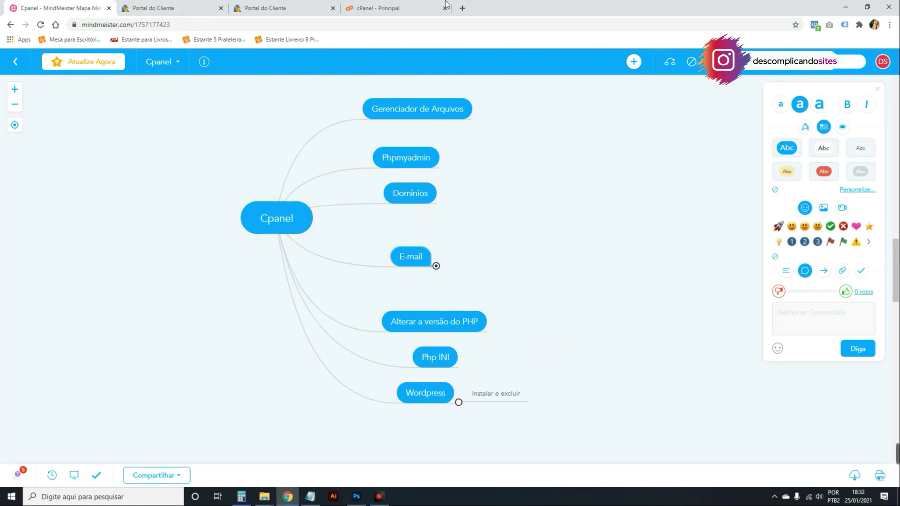
From cPanel home, open WordPress in Softaculous Apps Installer and view current installations.
left_click(372, 6)
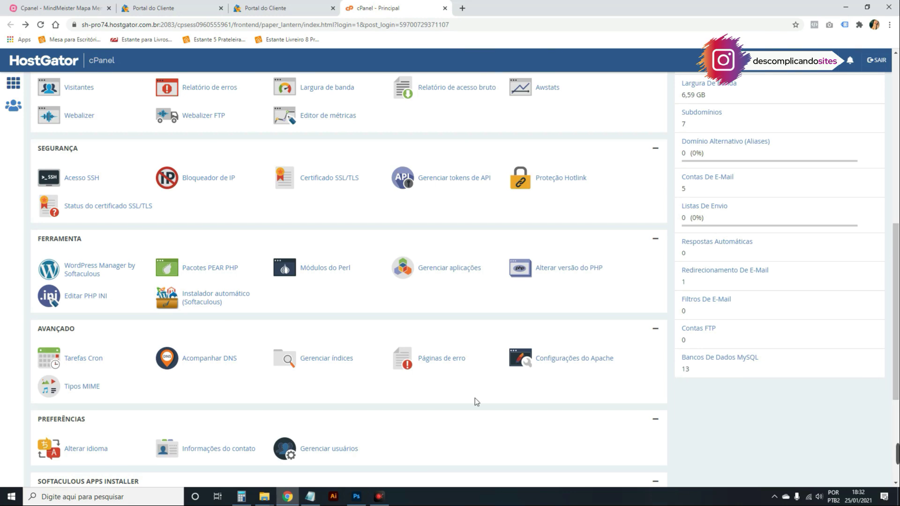
scroll(172, 219, "down", 3)
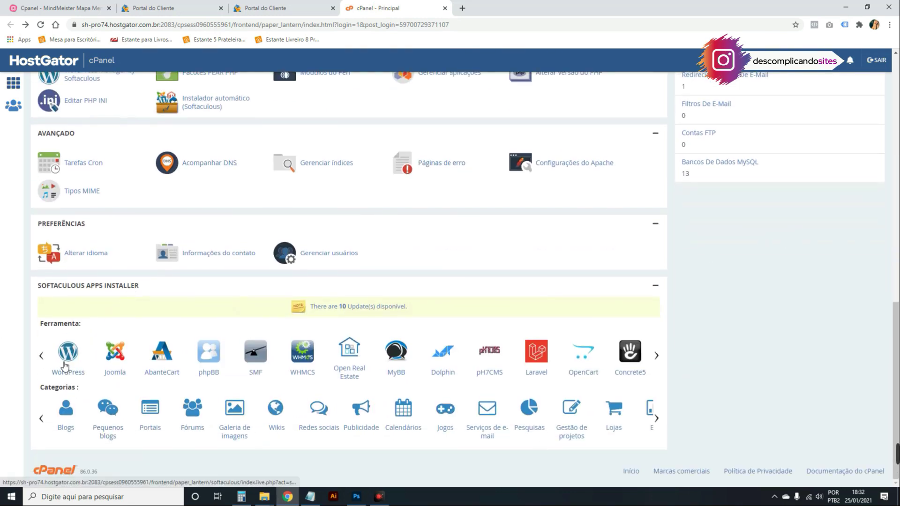
scroll(75, 351, "up", 1)
scroll(79, 342, "up", 5)
scroll(120, 277, "down", 6)
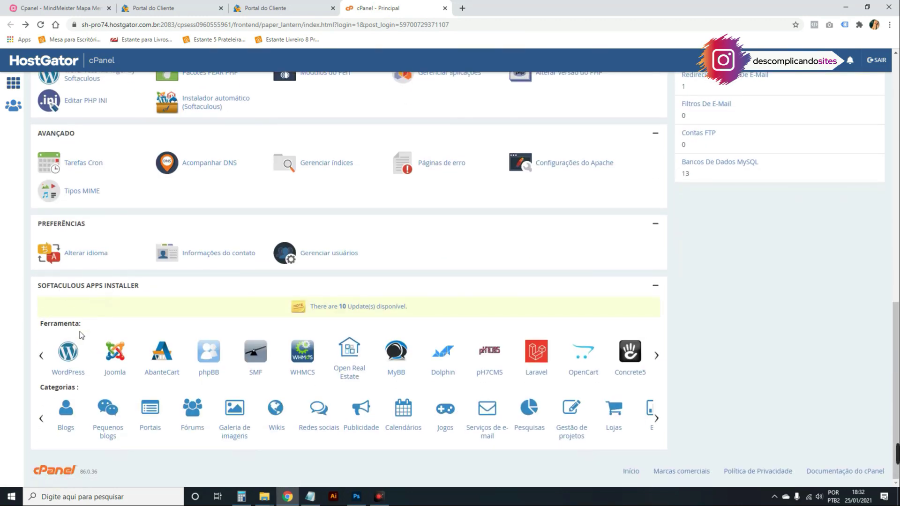
left_click(66, 353)
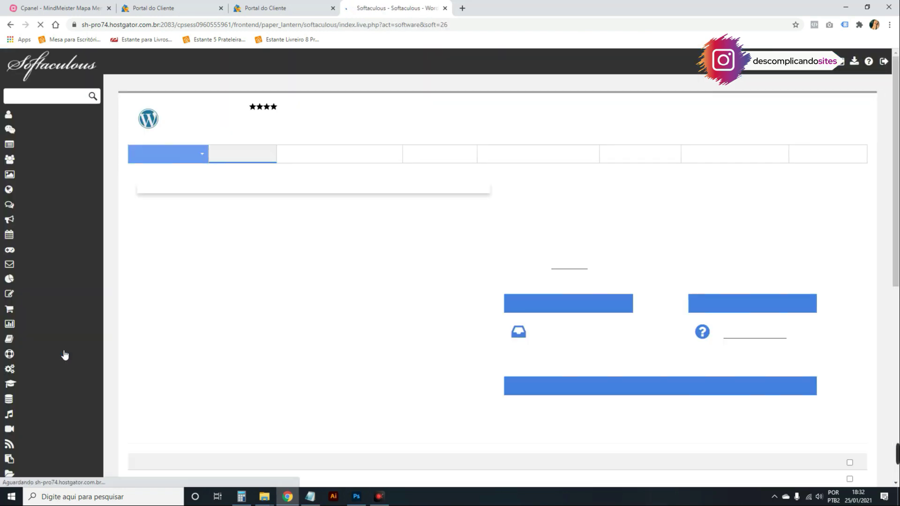
scroll(327, 372, "down", 6)
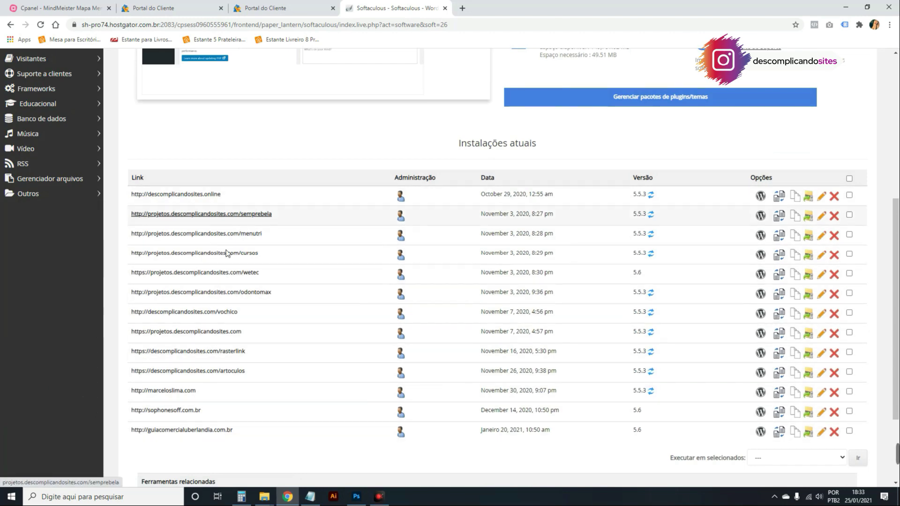
scroll(313, 334, "up", 6)
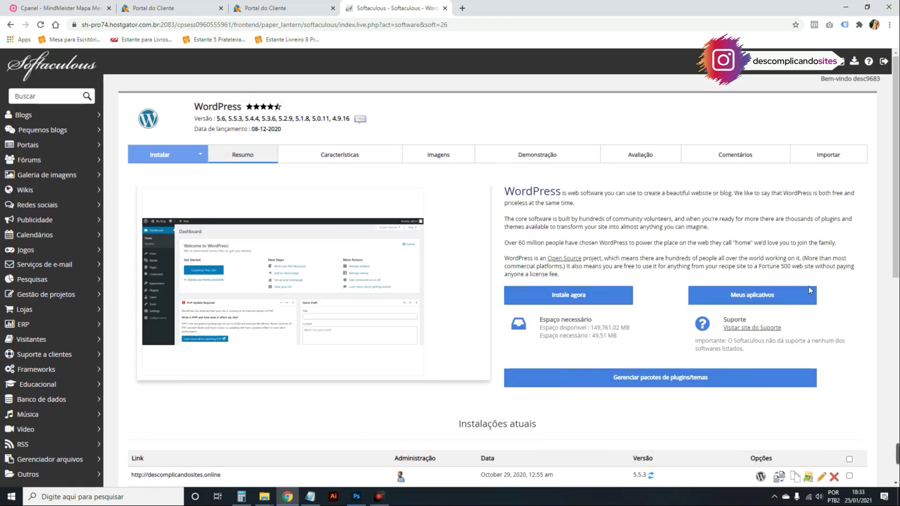
left_click(544, 299)
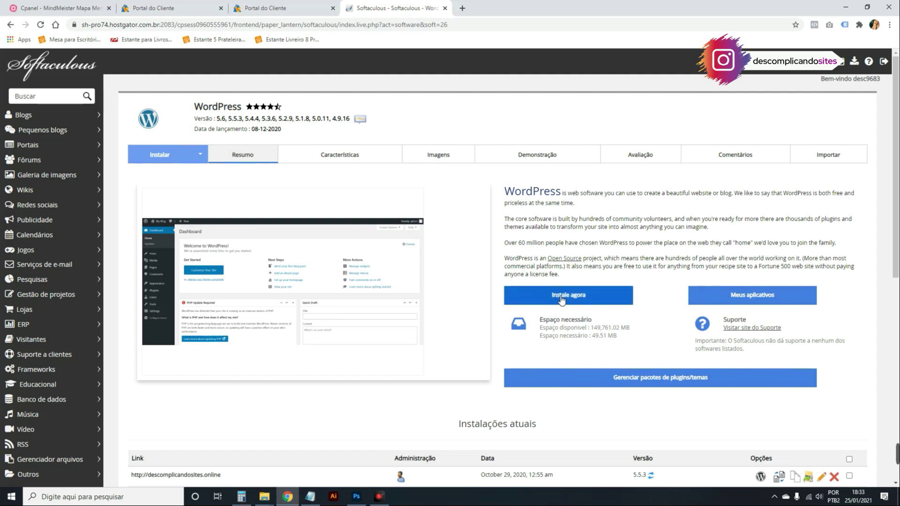
scroll(560, 298, "down", 2)
left_click(463, 132)
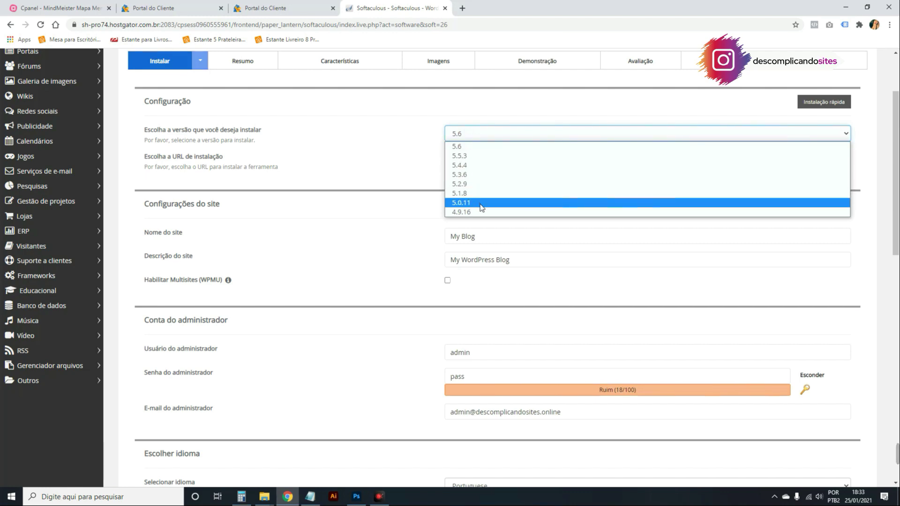
left_click(477, 147)
left_click(586, 161)
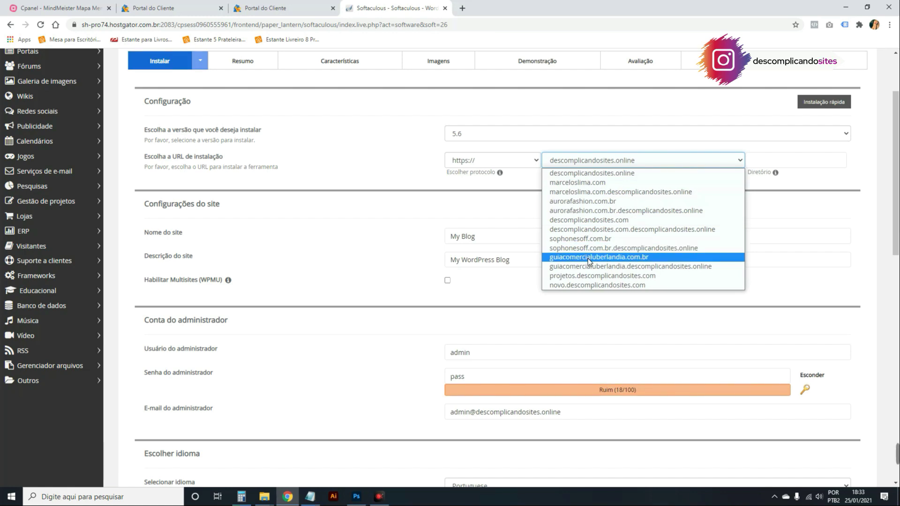
left_click(587, 219)
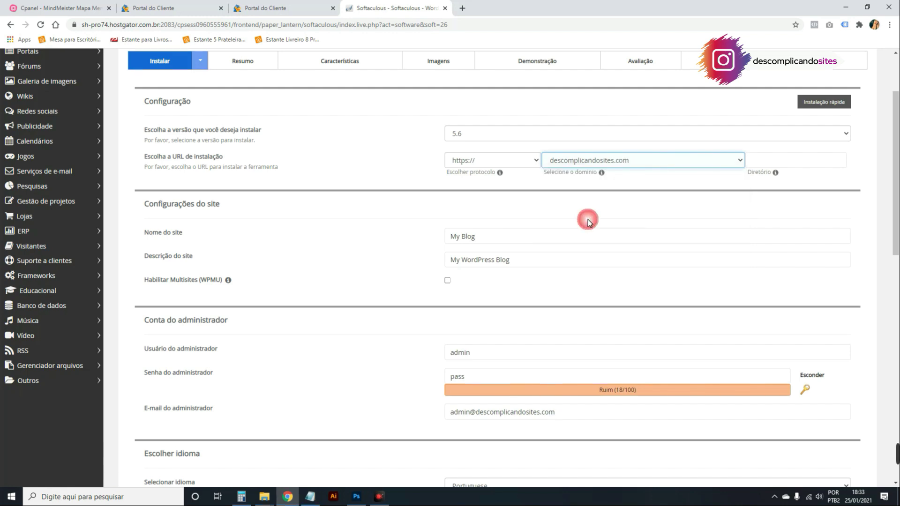
left_click(486, 159)
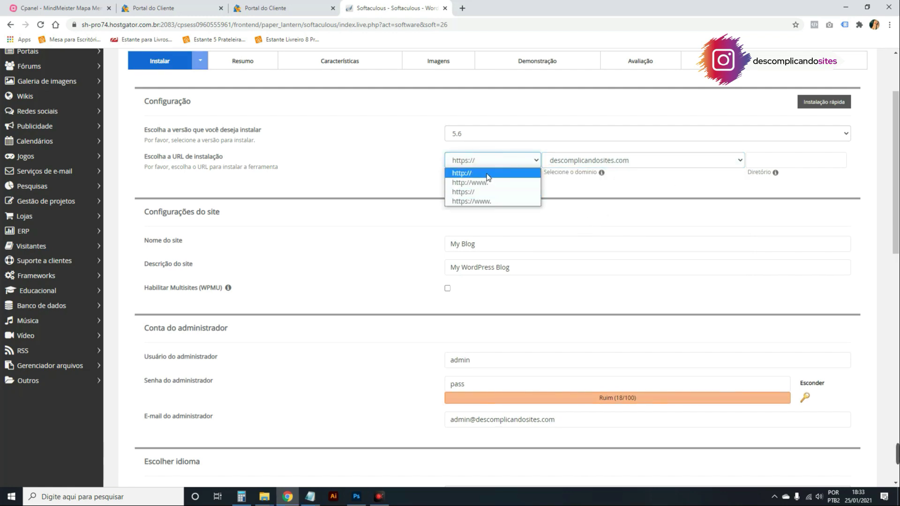
left_click(489, 173)
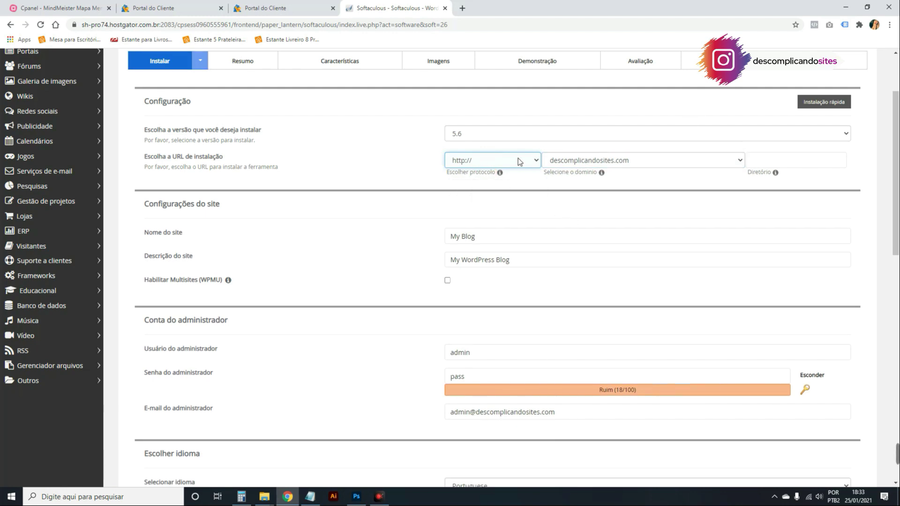
scroll(384, 255, "down", 1)
left_click(149, 186)
left_click_drag(149, 186, 480, 193)
Name the site 'Site' with the description 'Sites para teste'.
triple_click(480, 192)
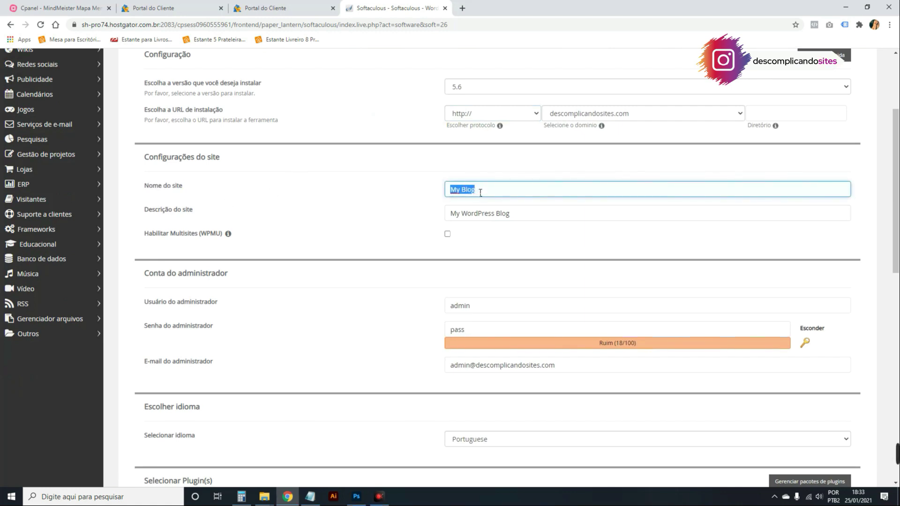
type("Site")
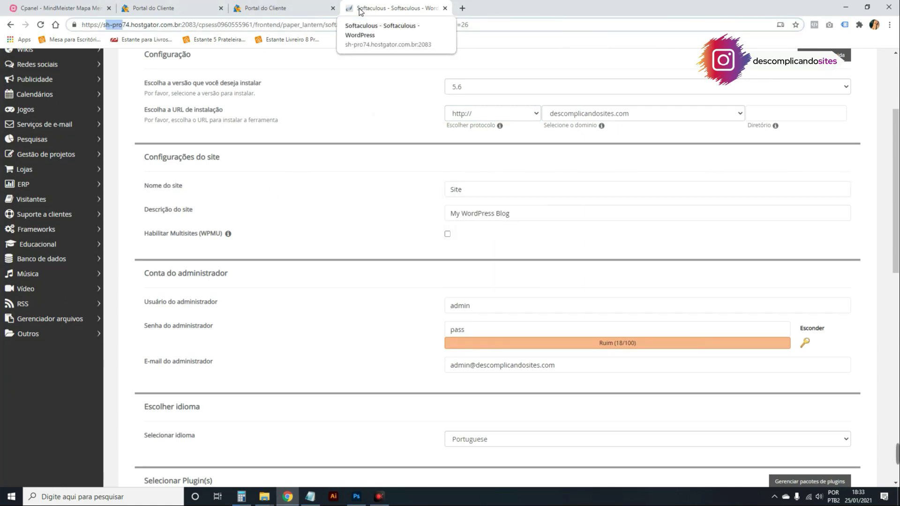
left_click(450, 218)
triple_click(457, 215)
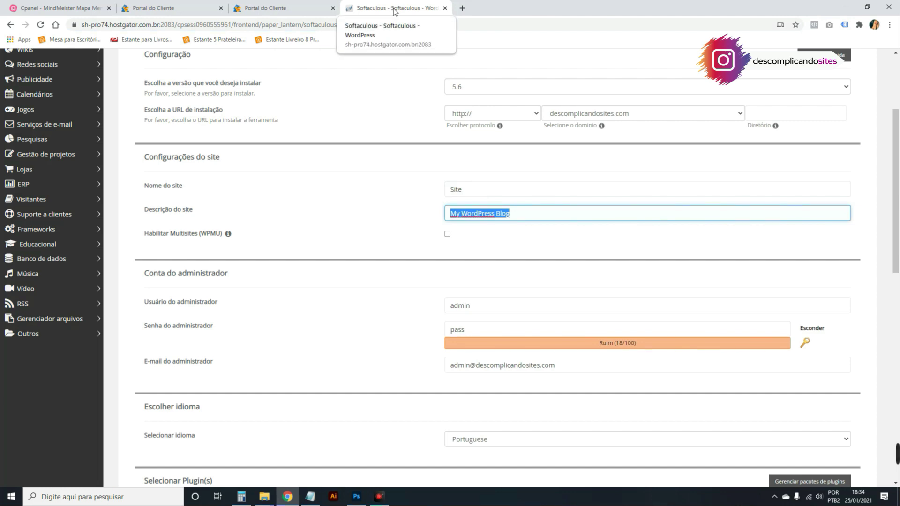
type("Sit")
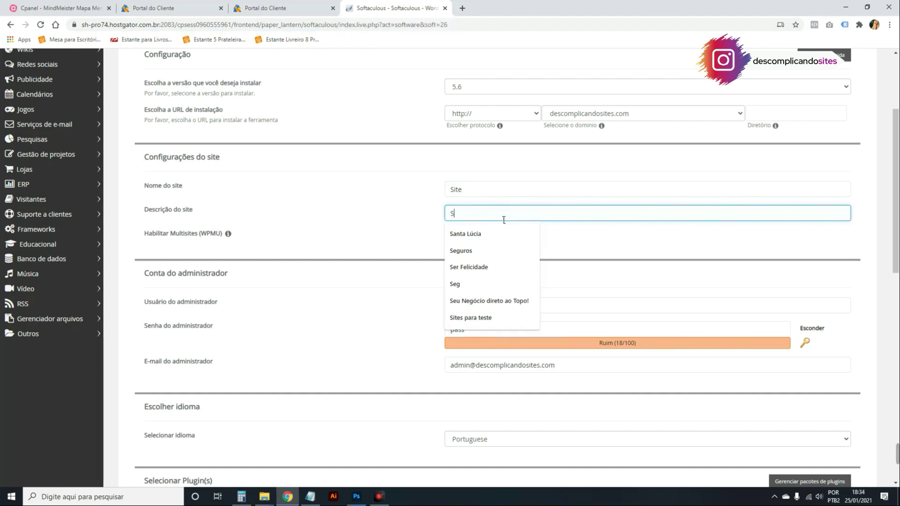
left_click(497, 234)
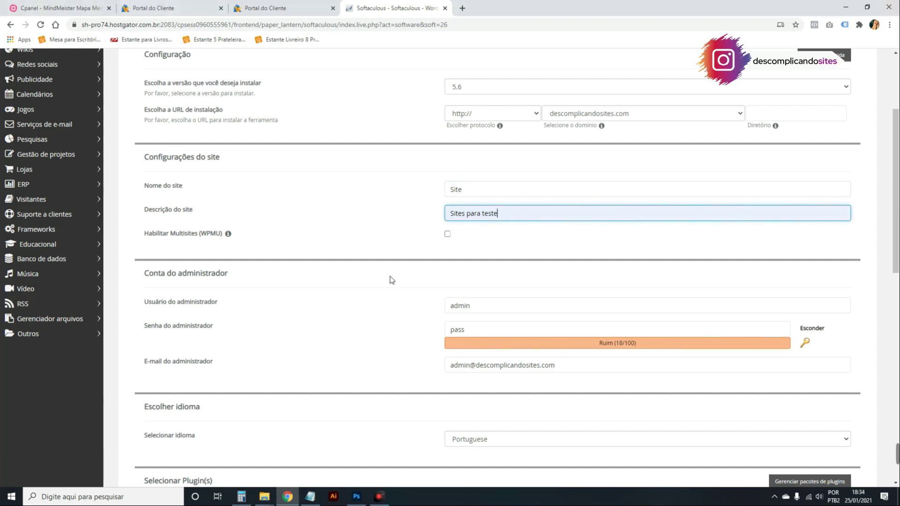
Review the administrator username, password and e-mail fields.
scroll(496, 262, "down", 2)
double_click(197, 208)
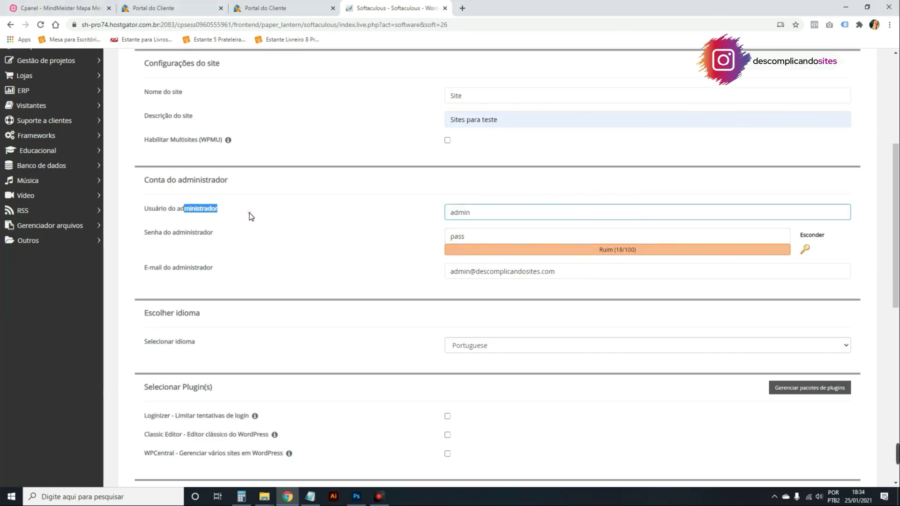
double_click(502, 212)
left_click(451, 229)
double_click(452, 234)
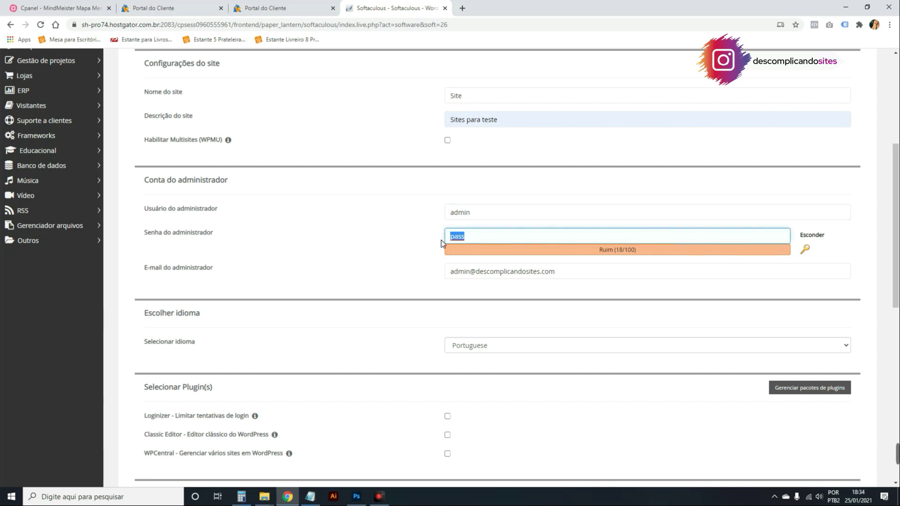
triple_click(493, 272)
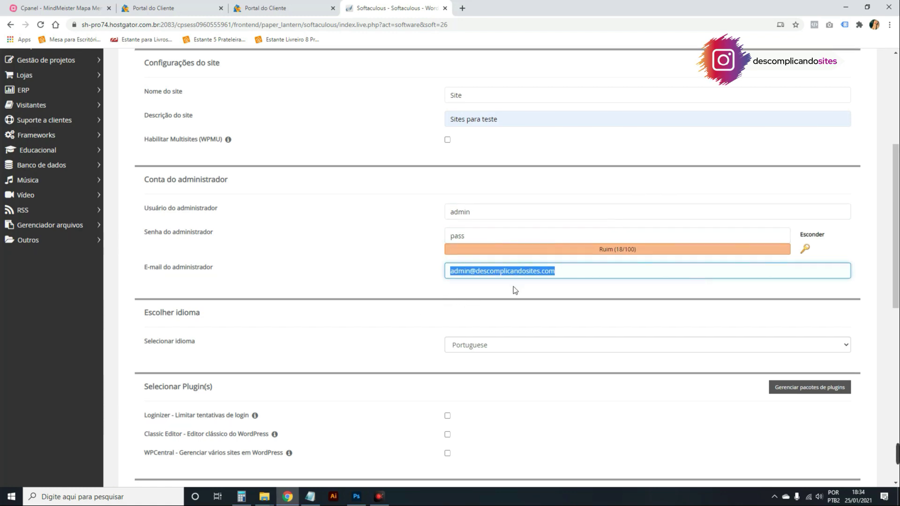
Set the installation language to Portuguese-BR and scroll down to the Instalar button.
scroll(513, 286, "down", 4)
left_click(476, 161)
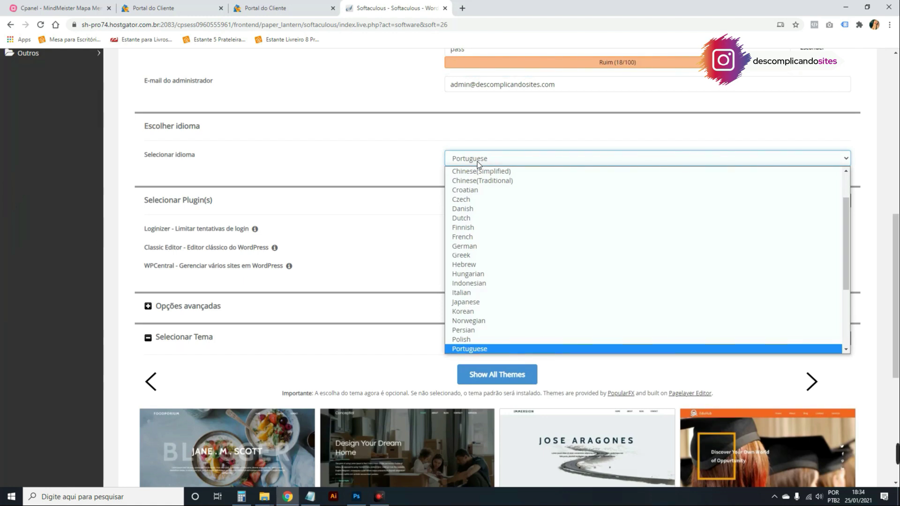
key("Down")
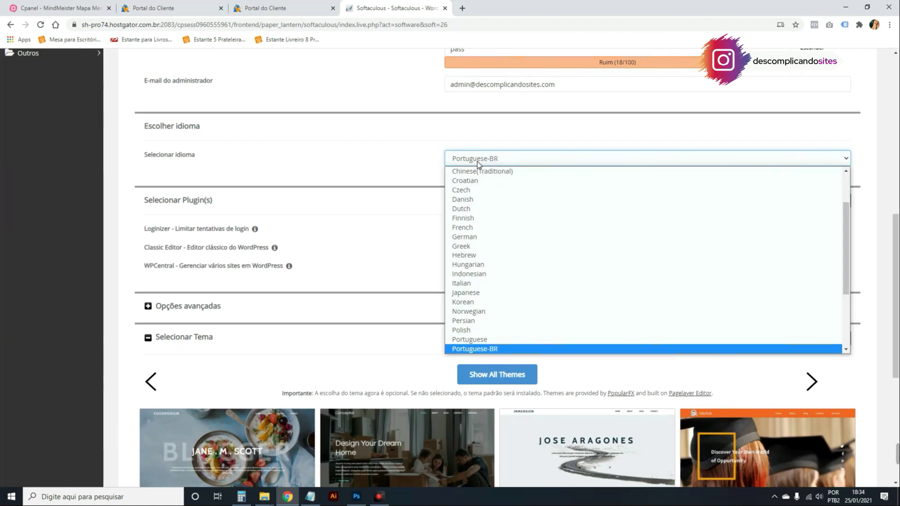
key("Return")
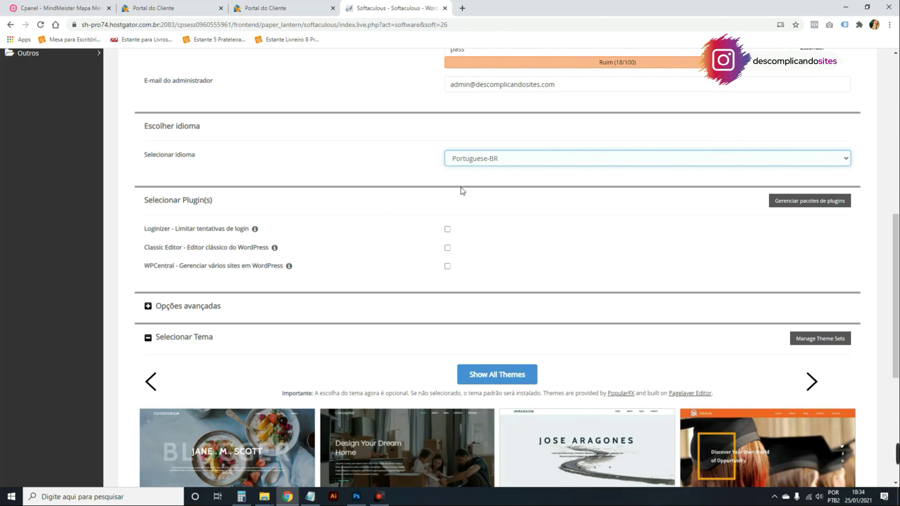
scroll(542, 231, "down", 4)
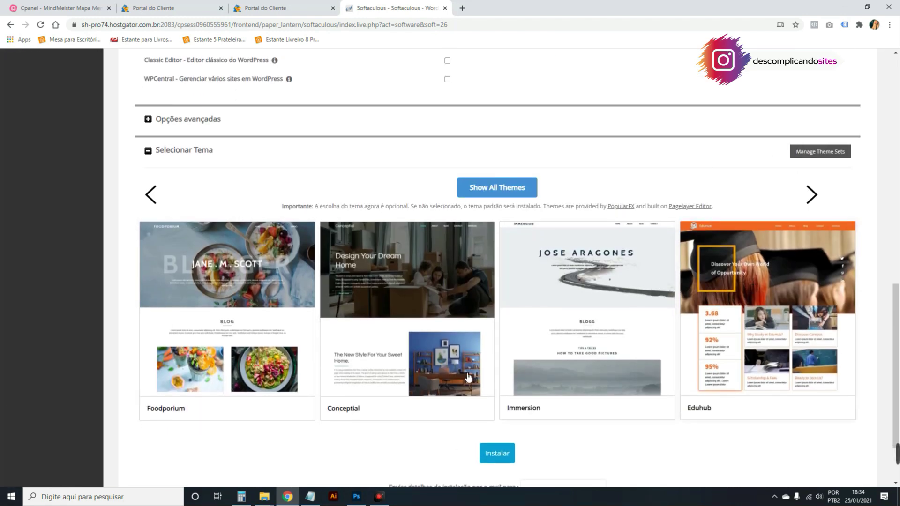
scroll(498, 344, "down", 2)
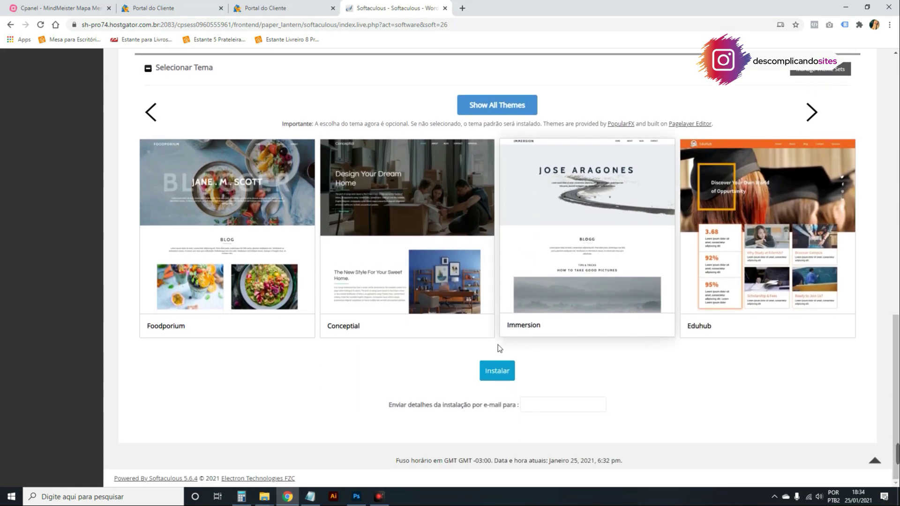
Run the install, hit the '.htaccess already exists' error, and enable overwriting all existing files.
left_click(498, 370)
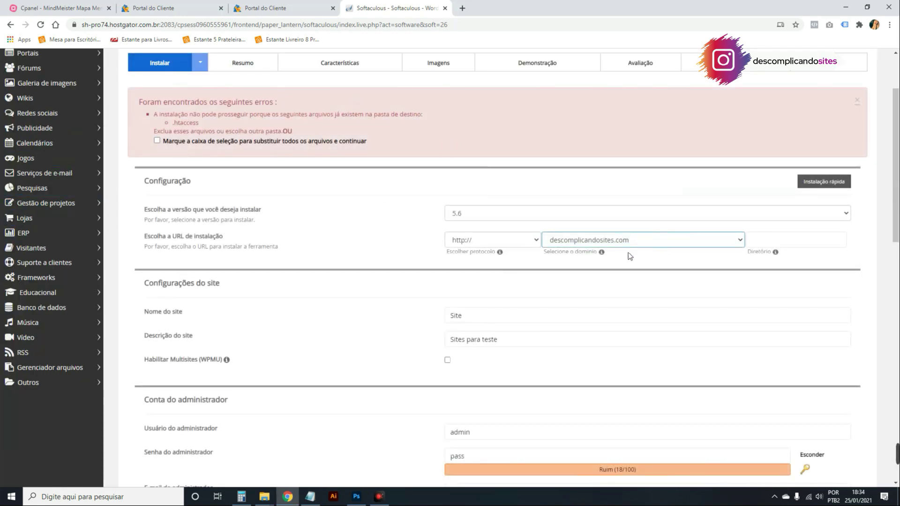
left_click_drag(159, 118, 379, 155)
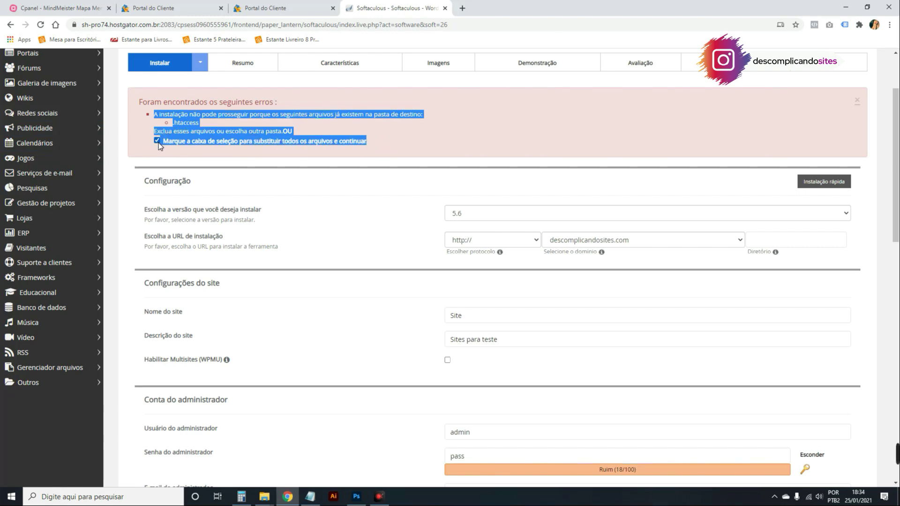
left_click(440, 178)
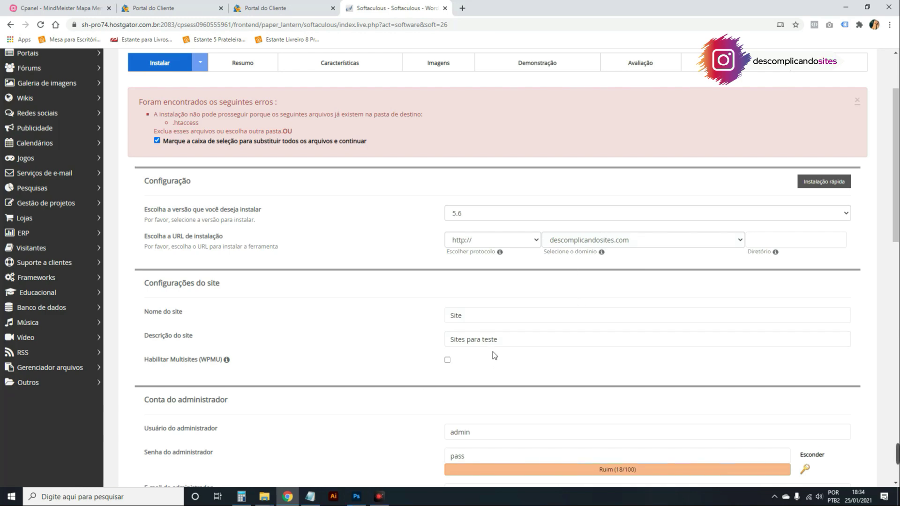
scroll(269, 150, "down", 1)
scroll(291, 188, "down", 5)
scroll(235, 164, "up", 5)
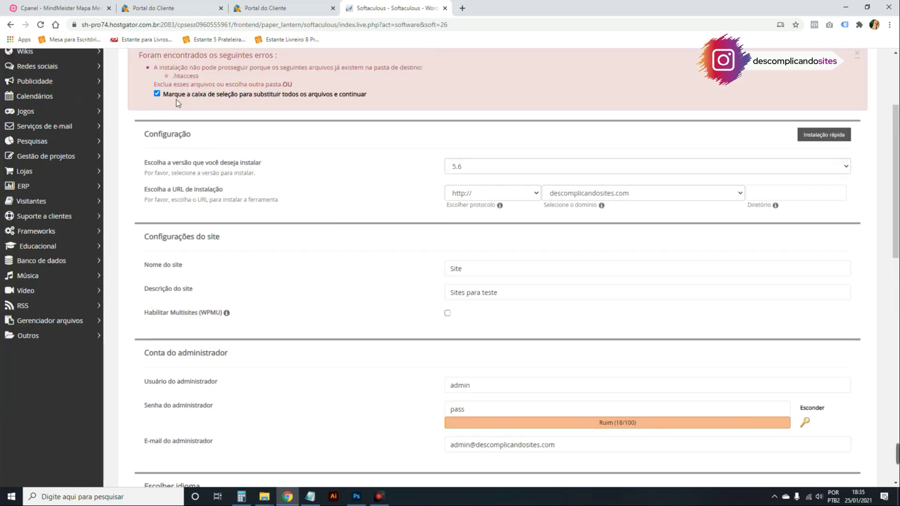
scroll(308, 132, "down", 13)
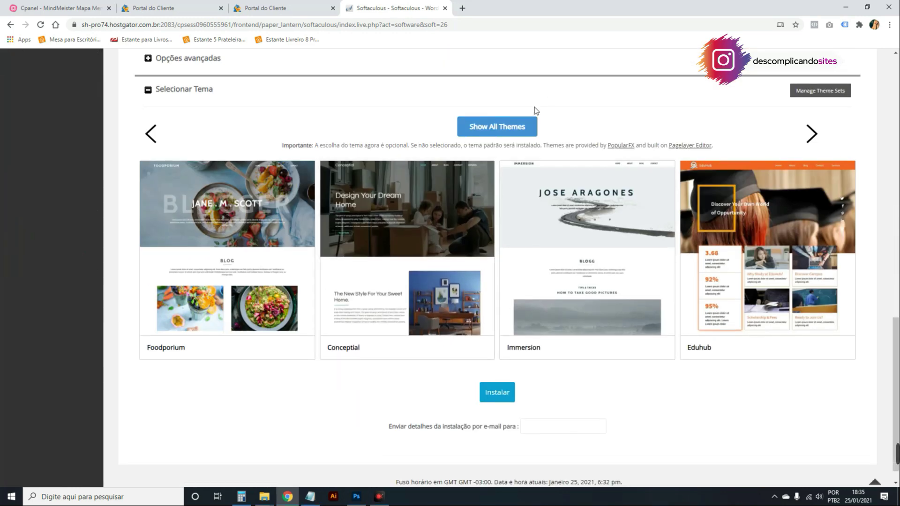
scroll(383, 431, "up", 15)
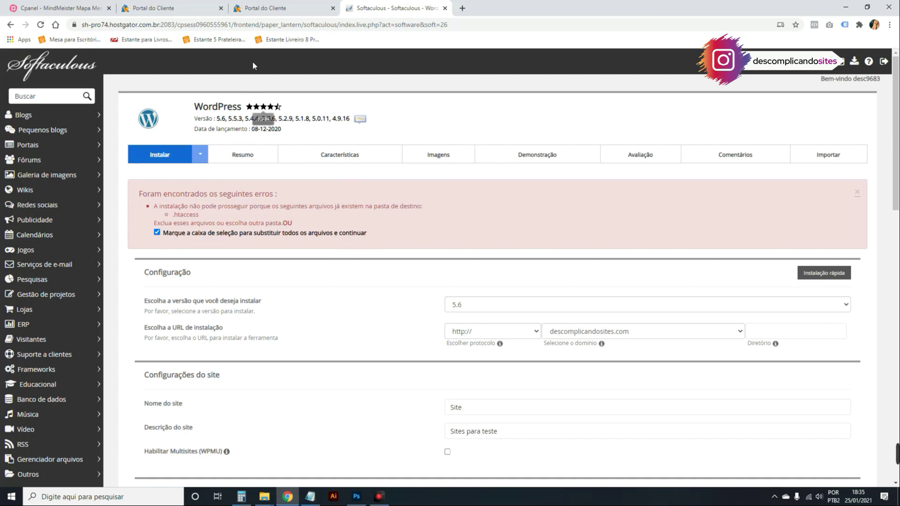
Check the client portal's site list, then return to the Softaculous WordPress page.
left_click(273, 6)
left_click(397, 7)
left_click(10, 25)
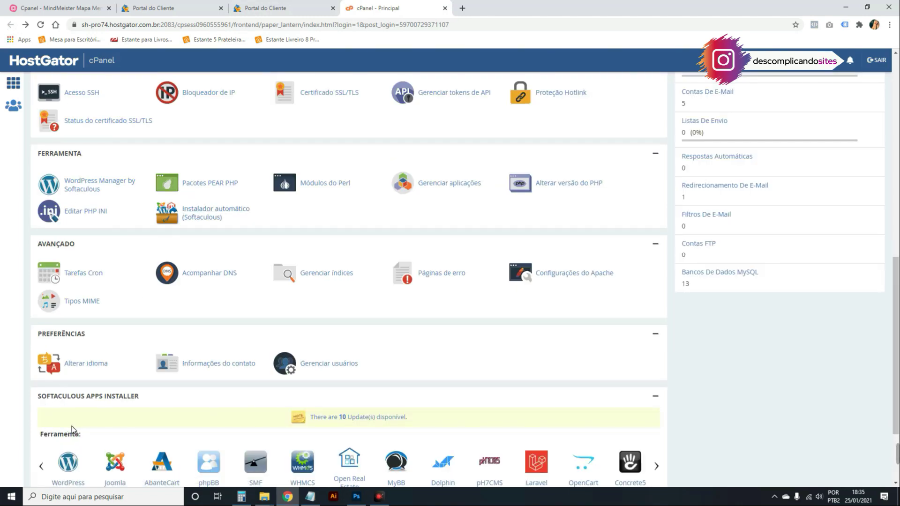
key("alt+Right")
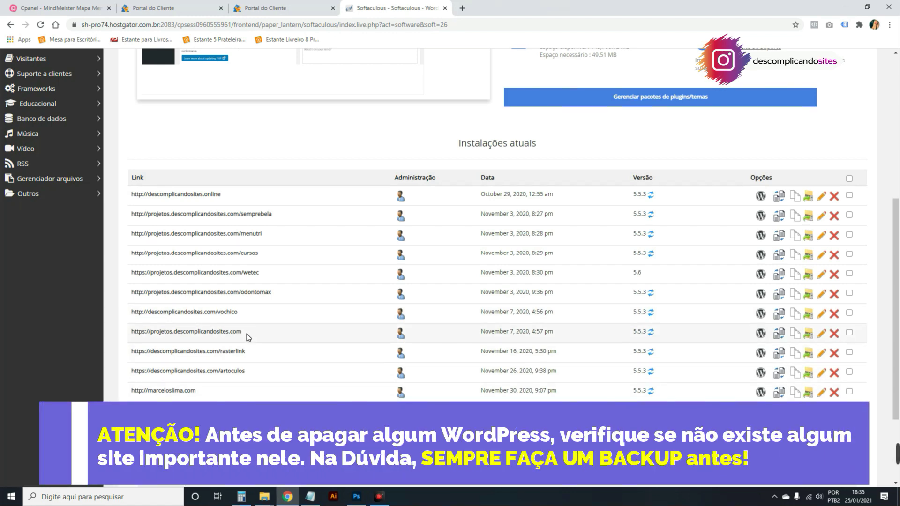
Review removal of the projetos.descomplicandosites.com installation, then back out via Voltar.
left_click_drag(244, 334, 131, 334)
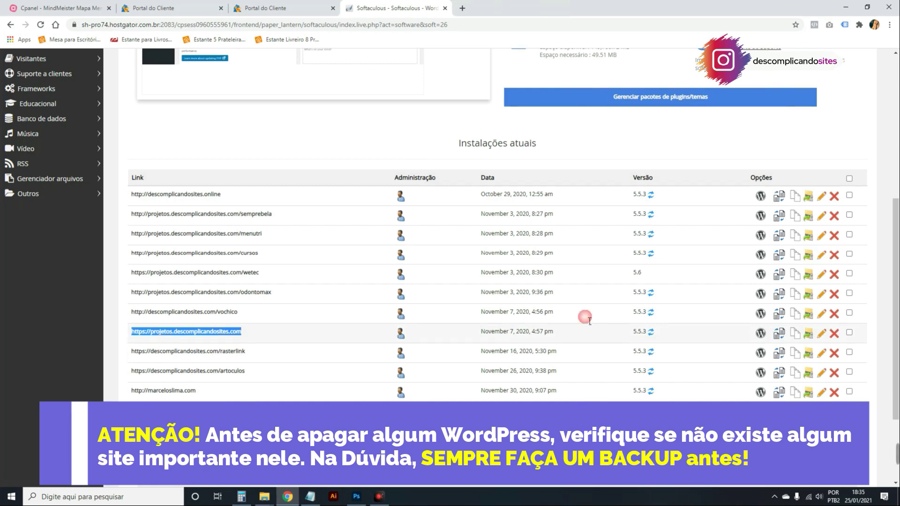
left_click(834, 333)
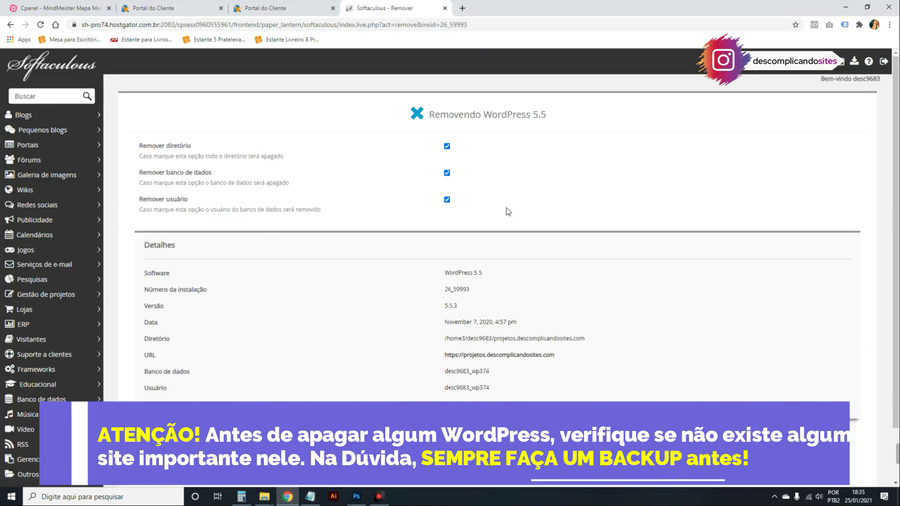
scroll(393, 290, "down", 1)
scroll(394, 290, "down", 2)
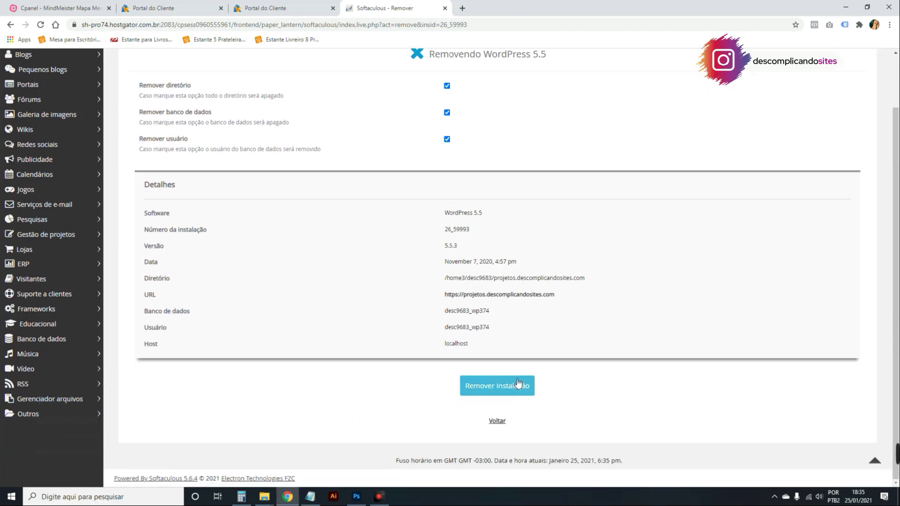
left_click(497, 421)
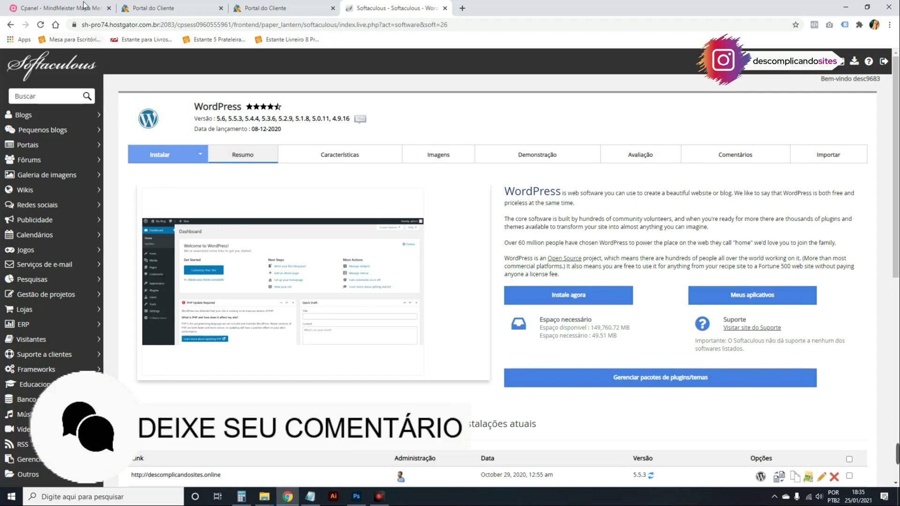
Show the Cpanel mind map in MindMeister, then HostGator's 55% OFF WordPress hosting plans.
left_click(56, 8)
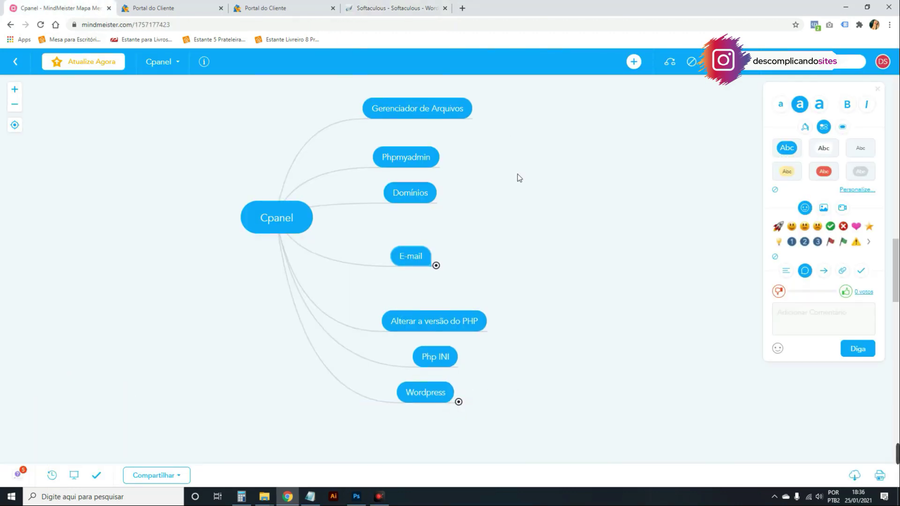
scroll(480, 300, "up", 2)
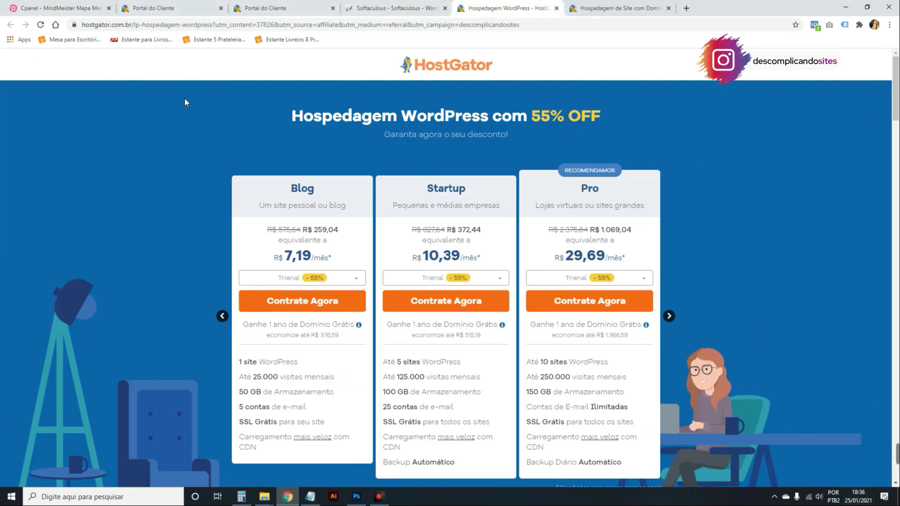
Look over the WordPress hosting plans, then browse the HostGator home page.
scroll(335, 141, "down", 1)
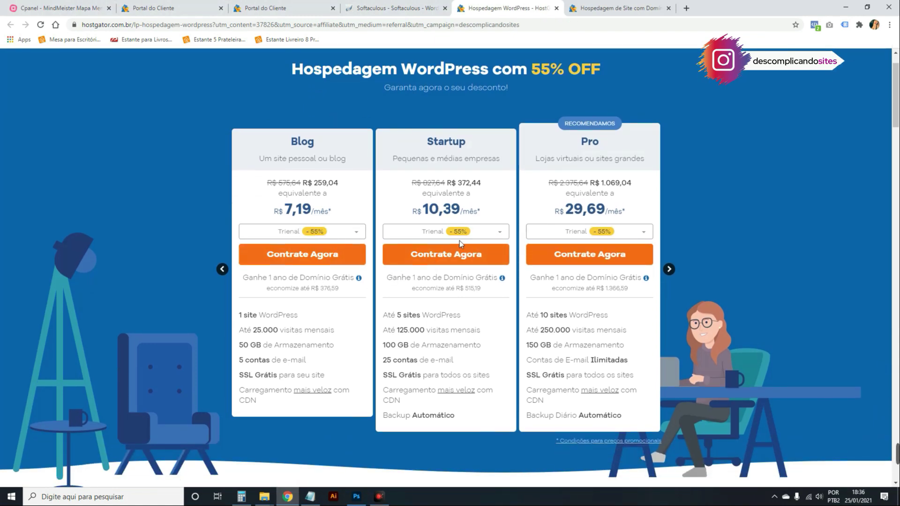
scroll(453, 226, "up", 1)
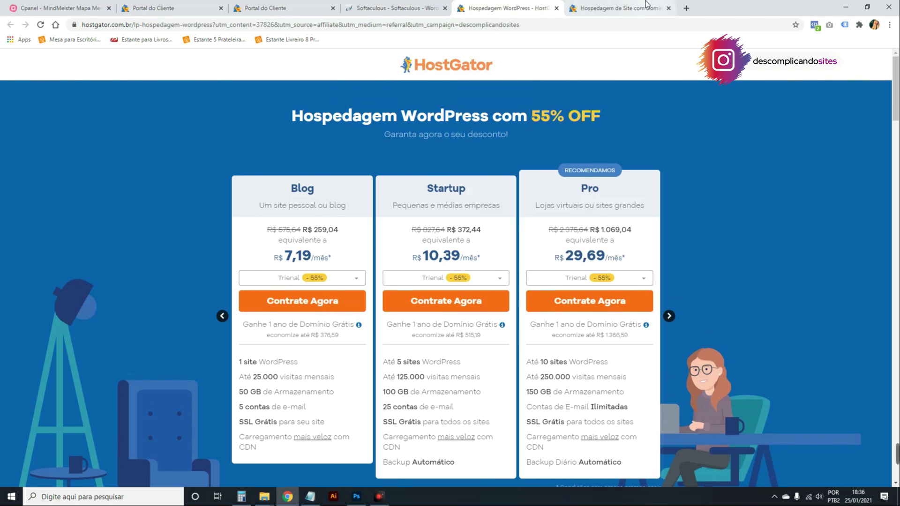
left_click(645, 7)
scroll(430, 159, "down", 4)
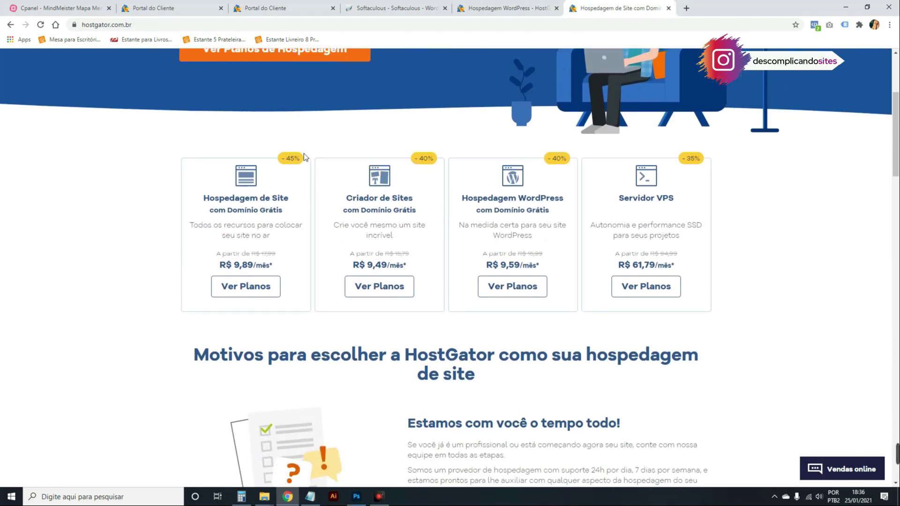
left_click(459, 156)
scroll(294, 207, "up", 4)
Go back and review the Blog, Startup and Pro WordPress hosting plans.
left_click(519, 5)
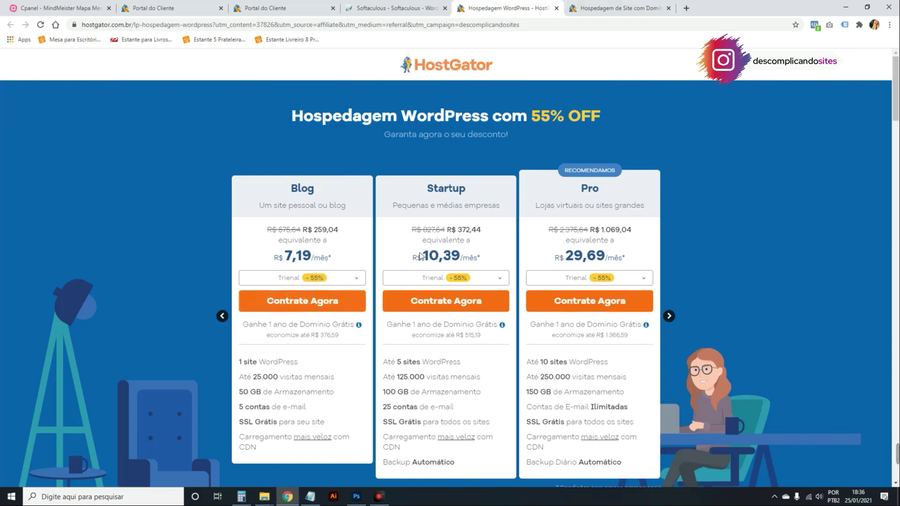
scroll(652, 280, "down", 1)
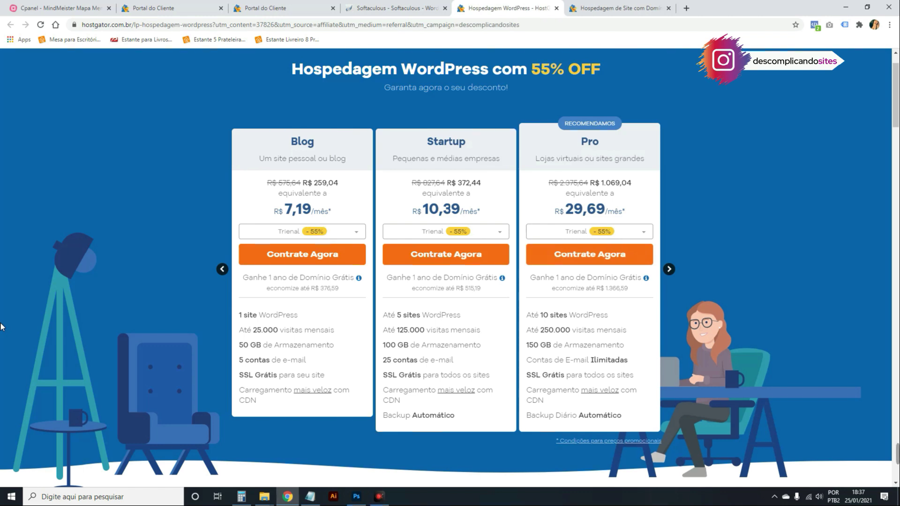
scroll(2, 326, "up", 1)
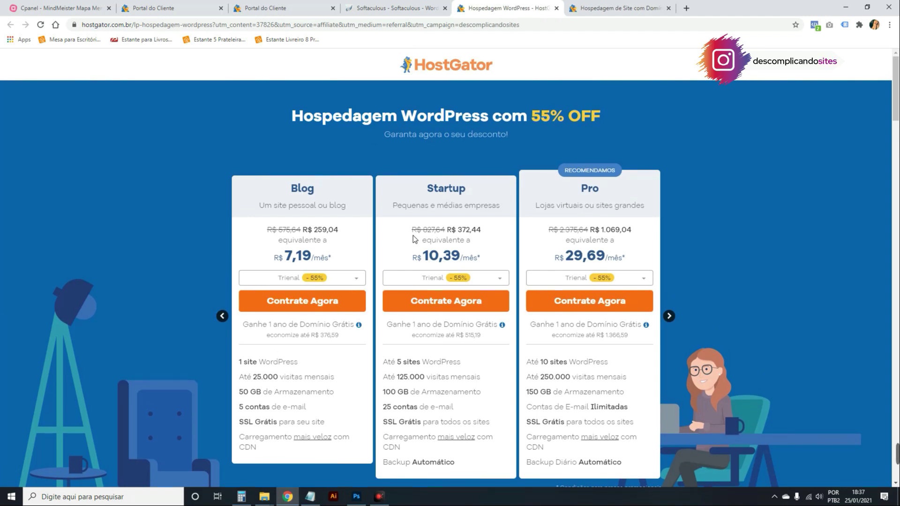
scroll(413, 241, "down", 1)
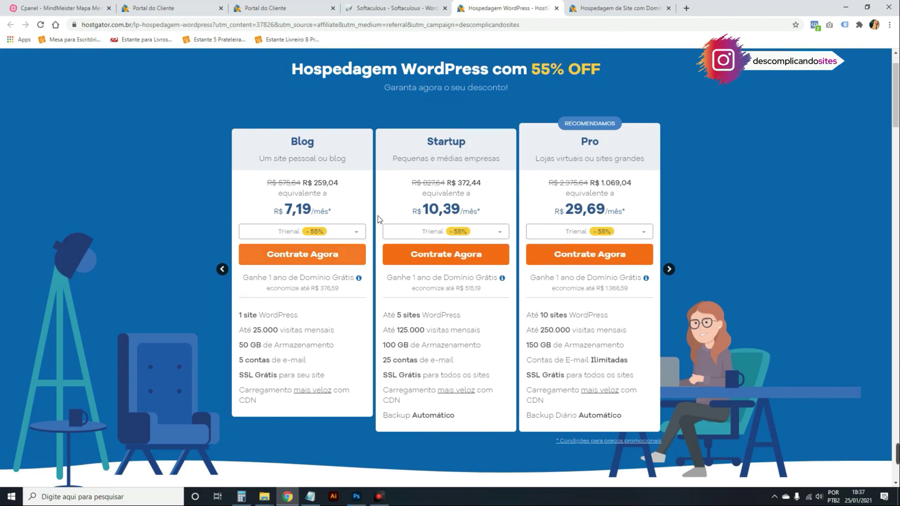
scroll(302, 255, "up", 1)
Close both HostGator tabs and return to the Cpanel mind map.
left_click(556, 9)
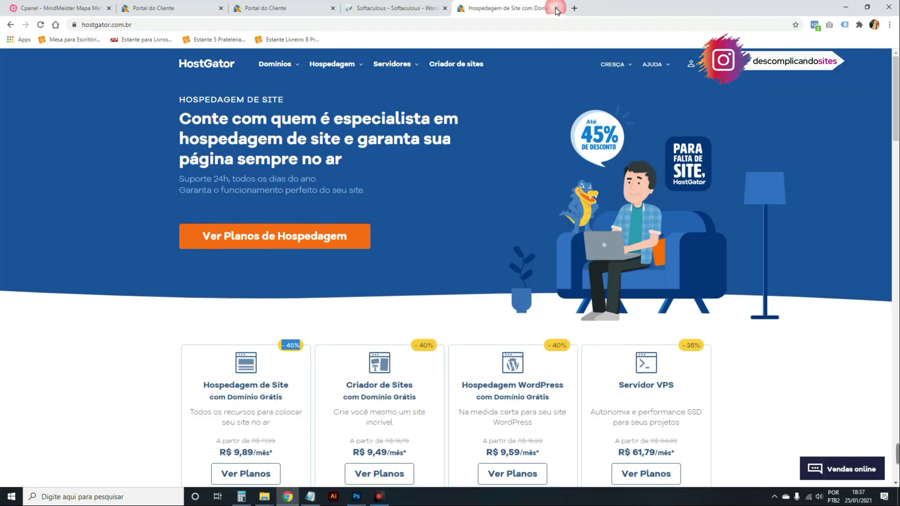
left_click(556, 10)
left_click(96, 3)
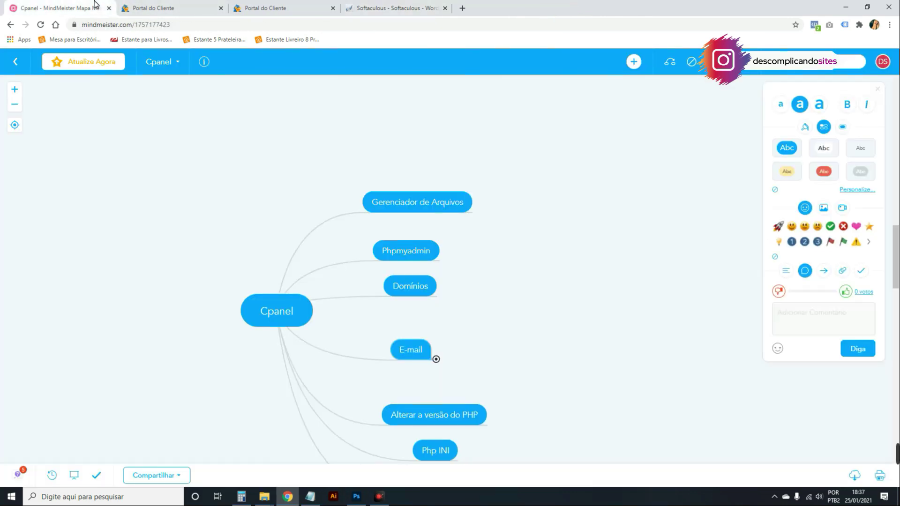